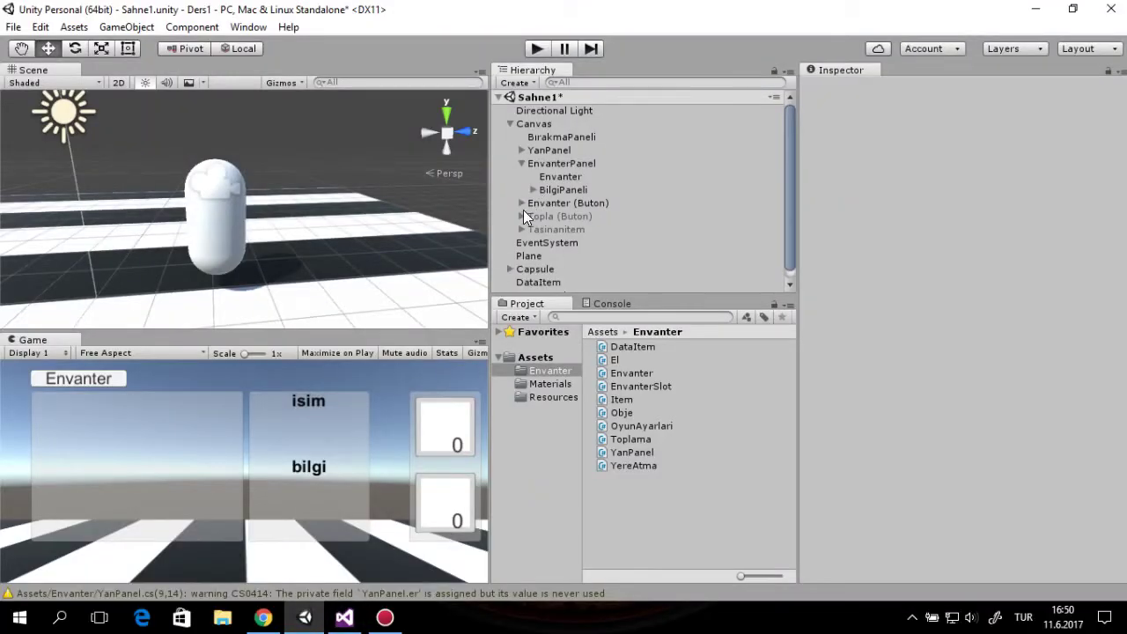
Move between Unity and Visual Studio and bring up the Envanter.cs script
click(344, 617)
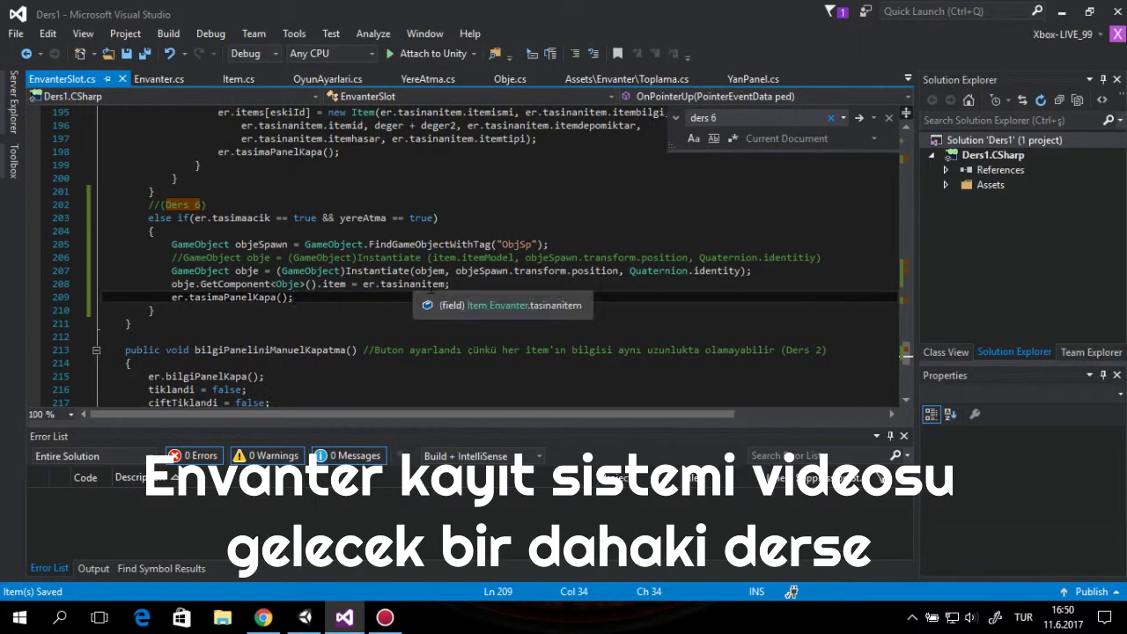
click(305, 618)
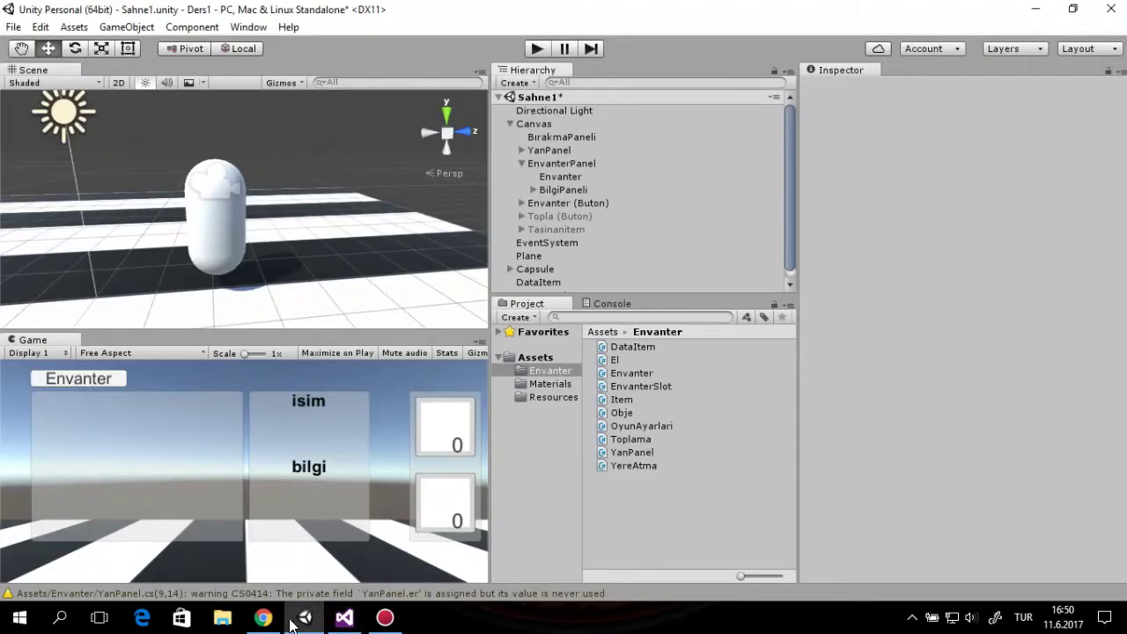
key(alt+Tab)
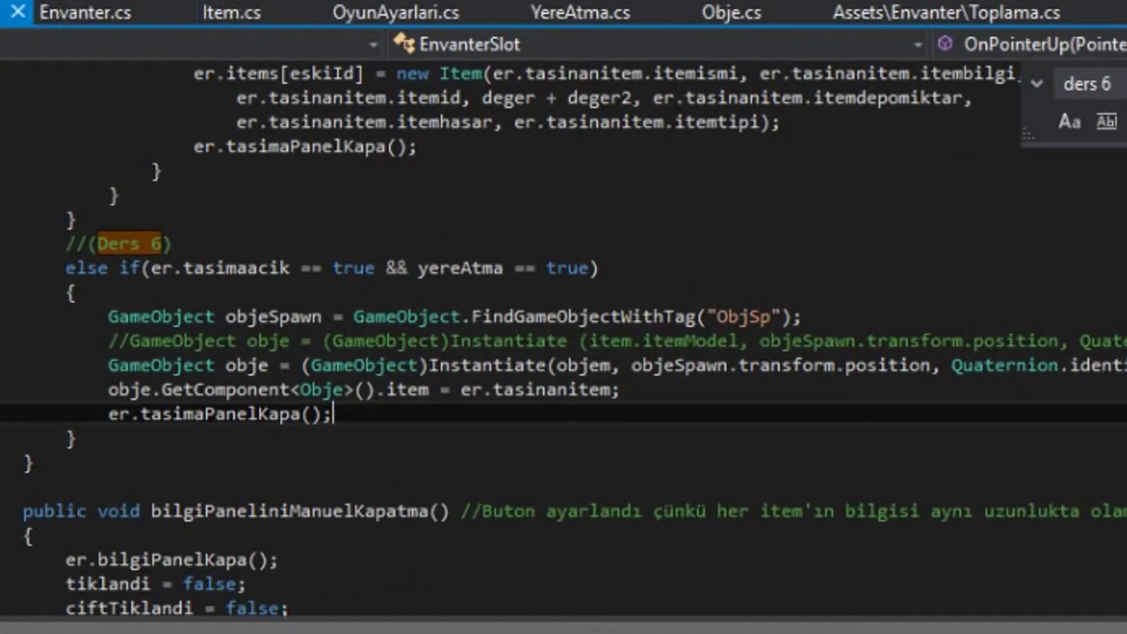
click(137, 13)
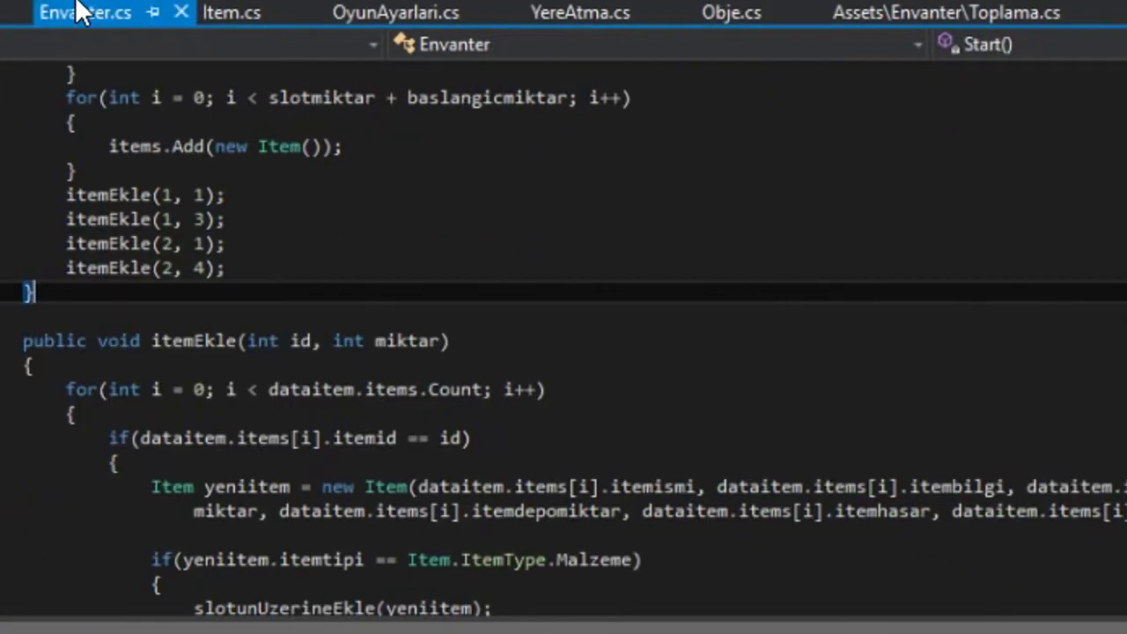
Scroll through Envanter.cs to its Update method
scroll(749, 308, down, 5)
scroll(696, 359, down, 7)
scroll(742, 397, down, 7)
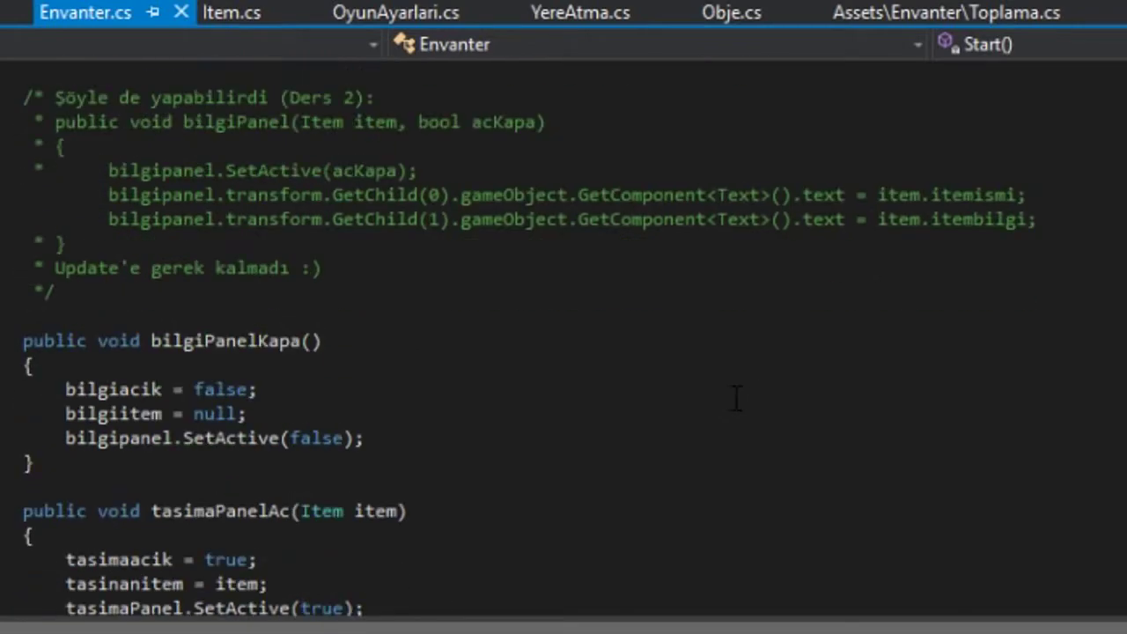
scroll(734, 397, down, 7)
scroll(771, 431, down, 8)
scroll(383, 409, up, 5)
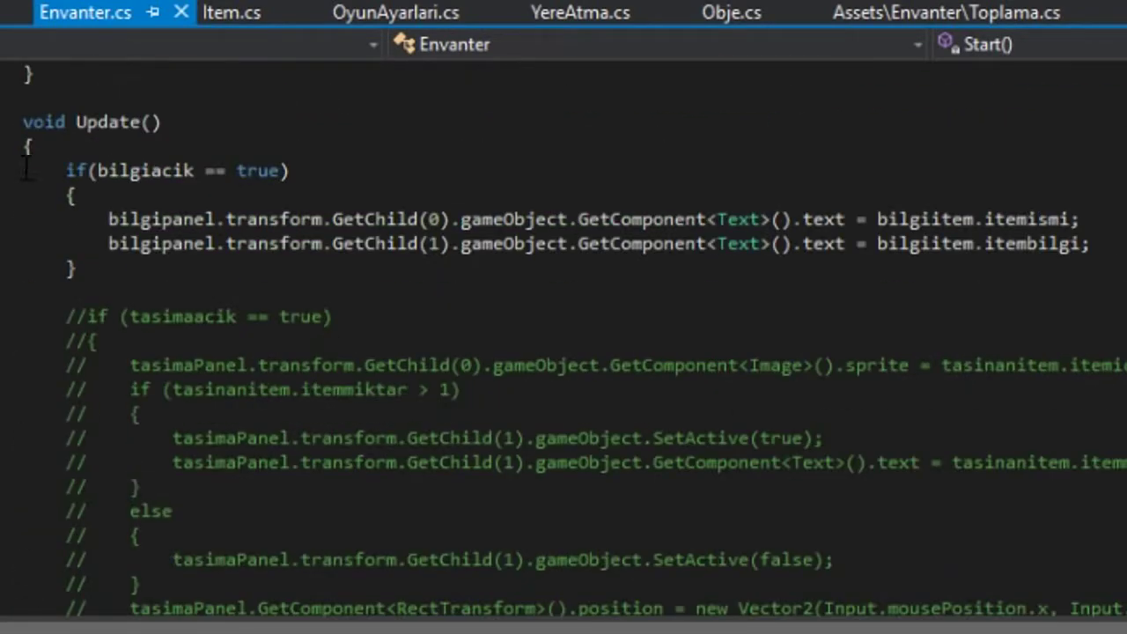
scroll(123, 123, down, 1)
scroll(114, 114, up, 1)
click(106, 100)
Select the commented-out tasimaPanel block inside Update to inspect it
scroll(106, 99, down, 1)
scroll(132, 132, down, 1)
click(151, 170)
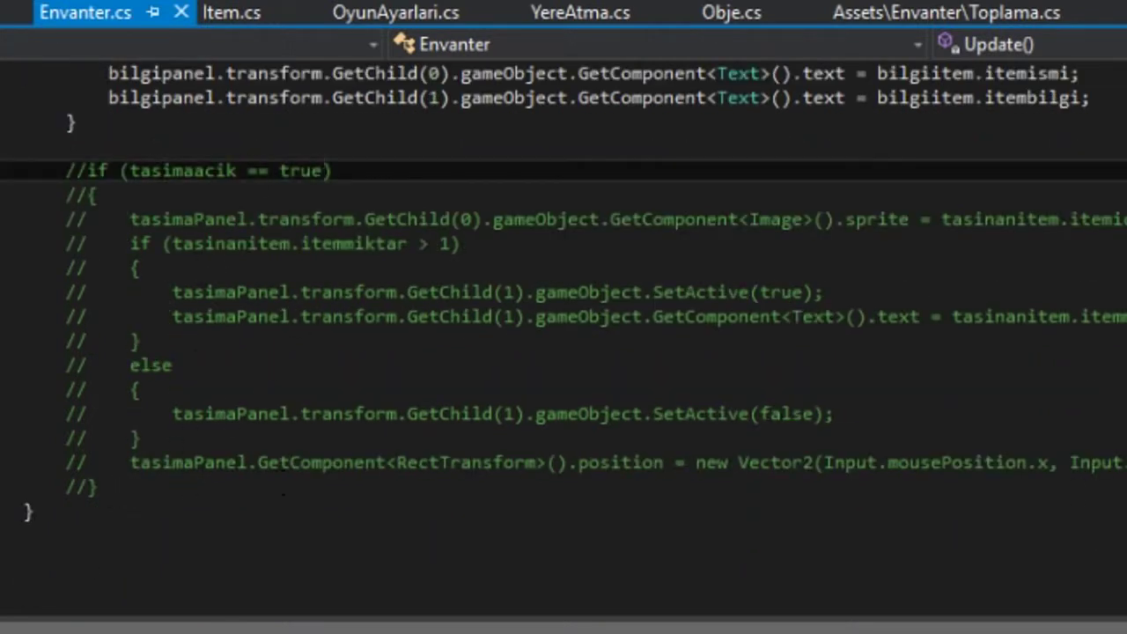
drag(1118, 464, 130, 220)
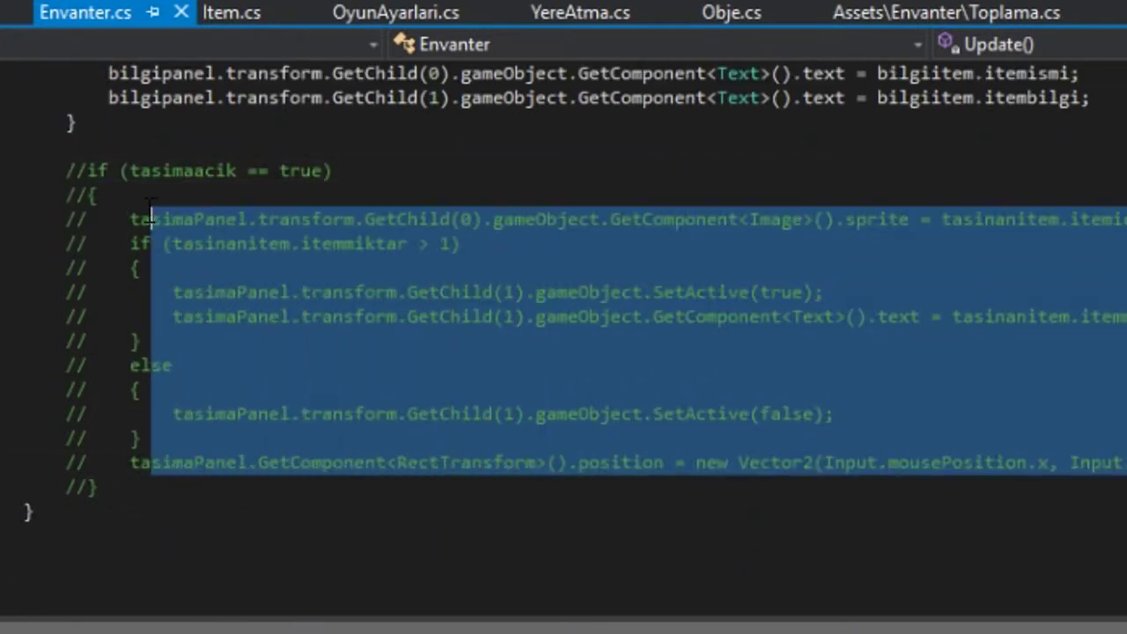
click(130, 462)
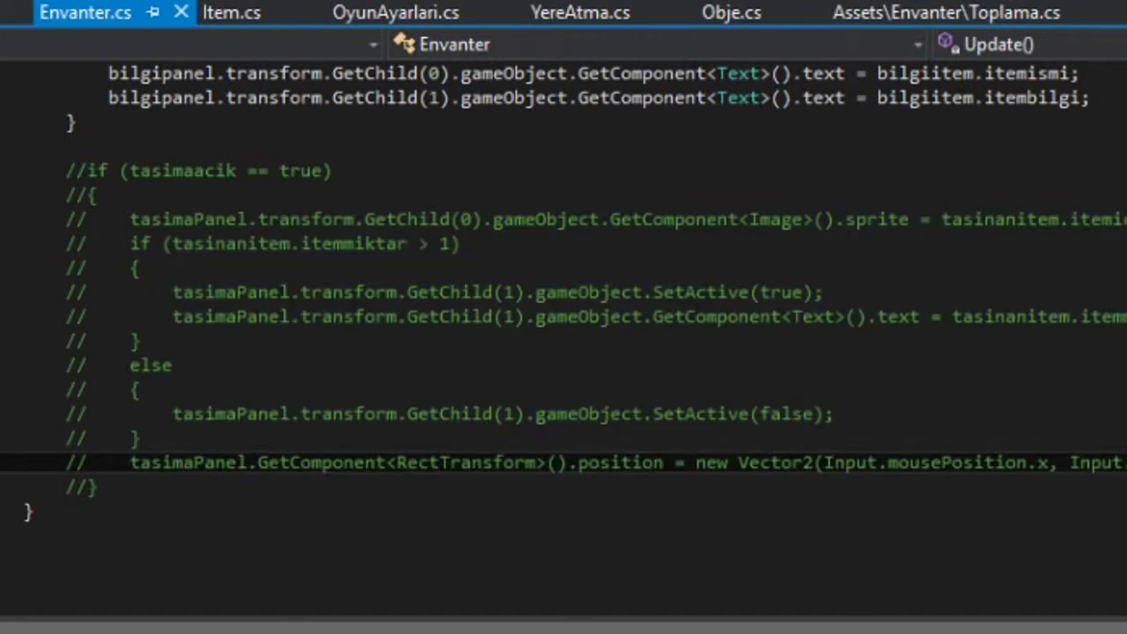
alt+drag(1118, 473, 131, 207)
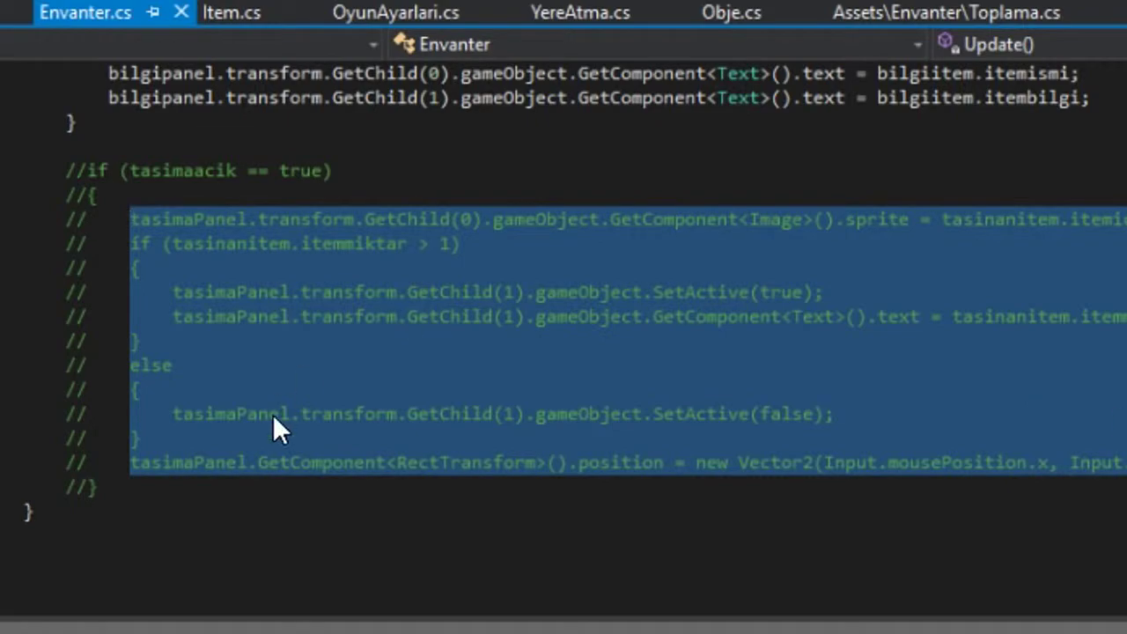
click(455, 429)
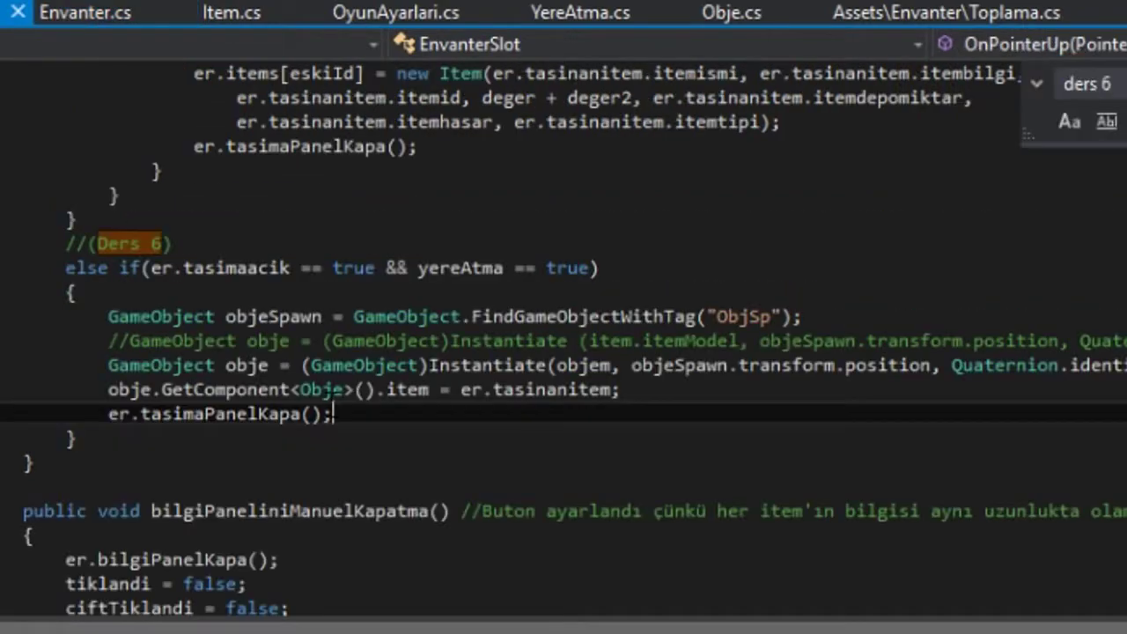
Highlight IDragHandler in the EnvanterSlot class declaration
scroll(563, 352, up, 3)
scroll(563, 352, up, 5)
scroll(1075, 220, up, 5)
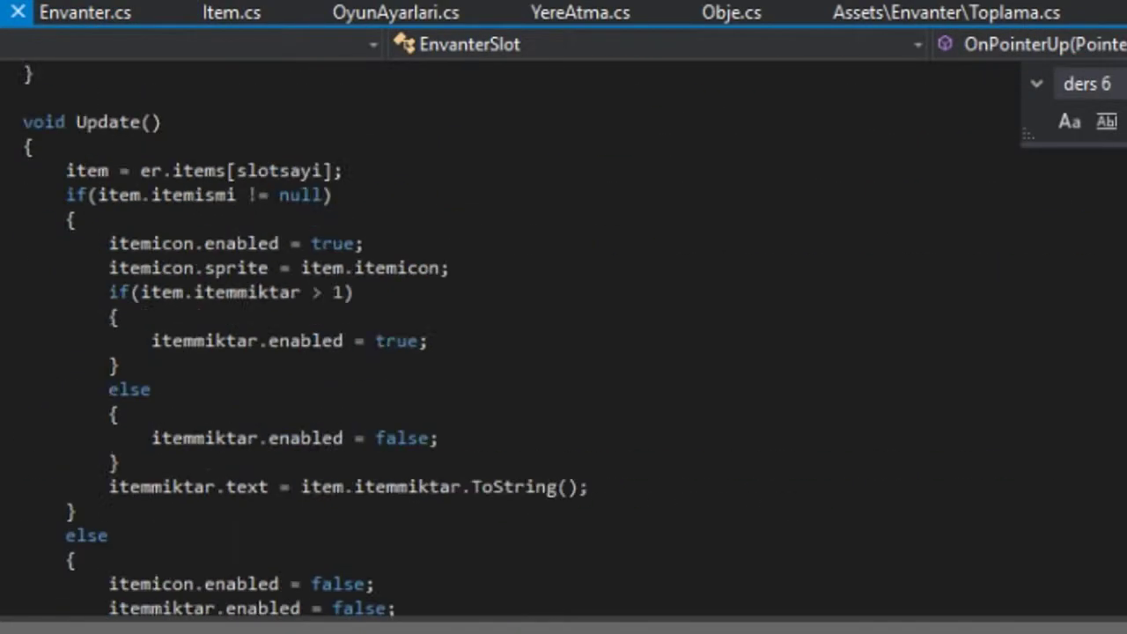
scroll(1074, 219, up, 5)
scroll(1074, 219, right, 5)
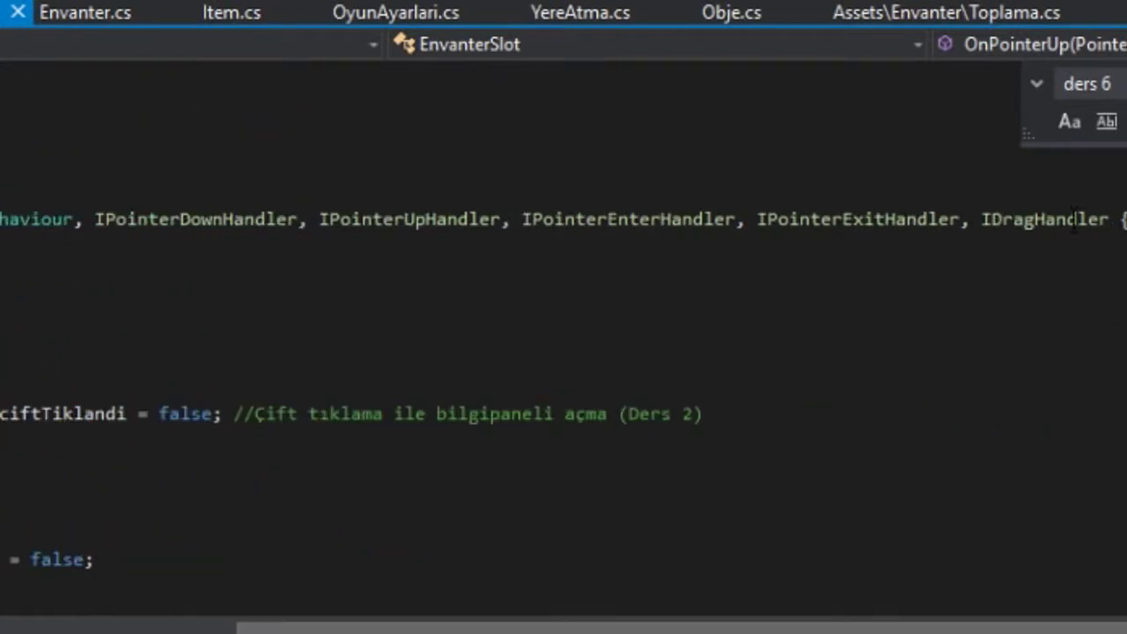
double_click(1026, 221)
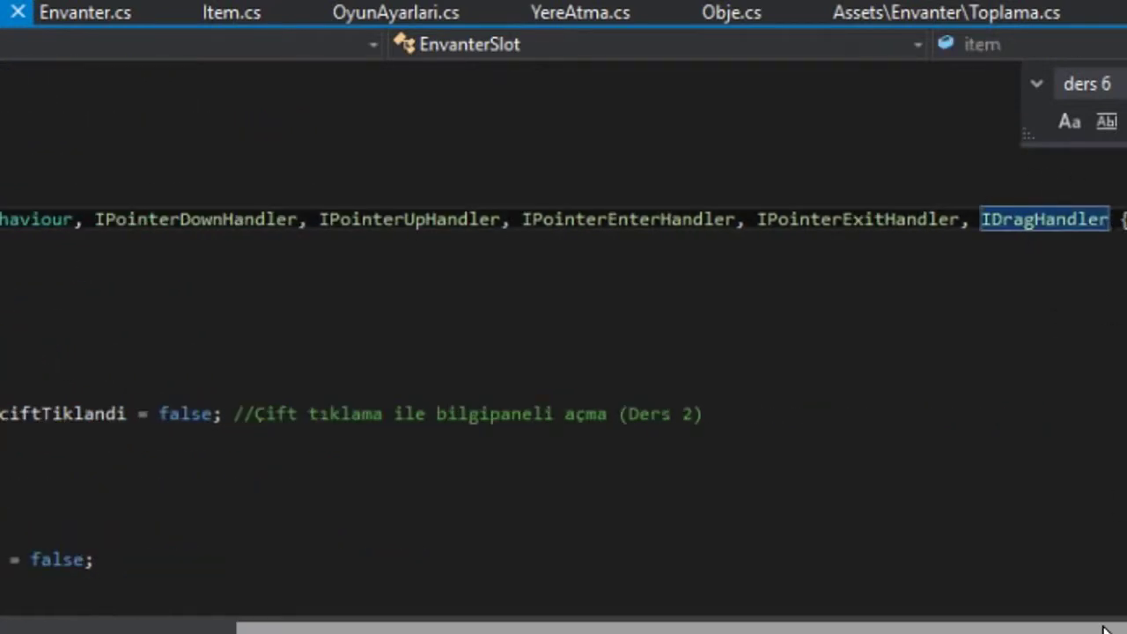
scroll(317, 271, left, 5)
mouse_move(543, 625)
mouse_down()
mouse_move(1037, 625)
mouse_move(528, 625)
mouse_up()
Scroll down to the OnPointerDown and OnDrag methods in EnvanterSlot.cs
scroll(433, 378, down, 3)
scroll(368, 368, down, 1)
scroll(368, 368, down, 1)
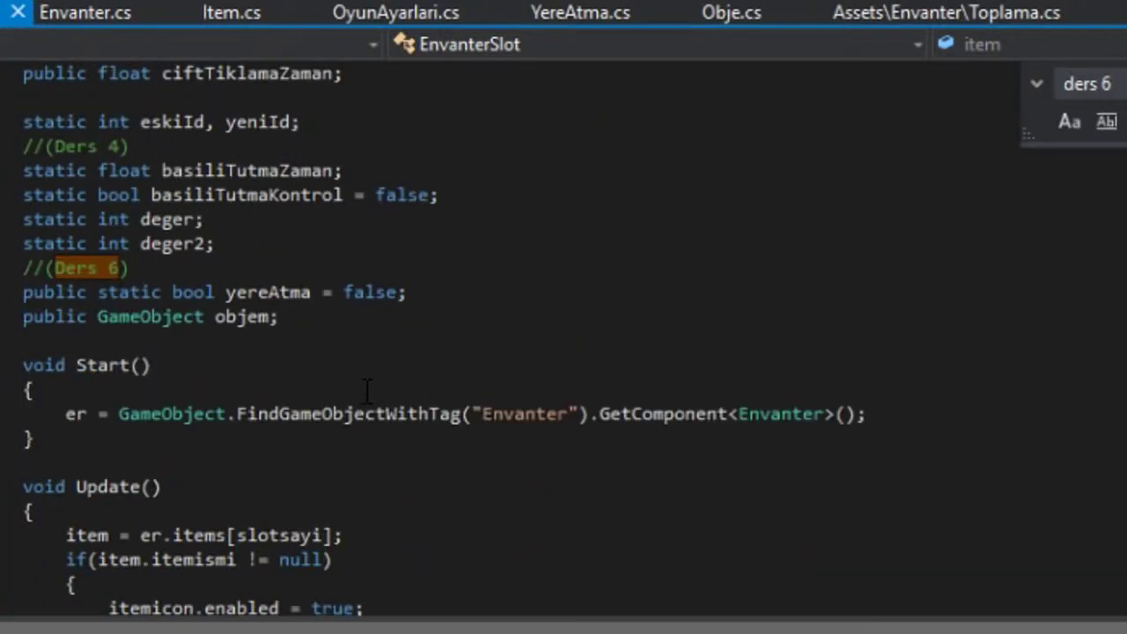
scroll(781, 405, down, 3)
scroll(577, 287, down, 5)
scroll(577, 287, down, 10)
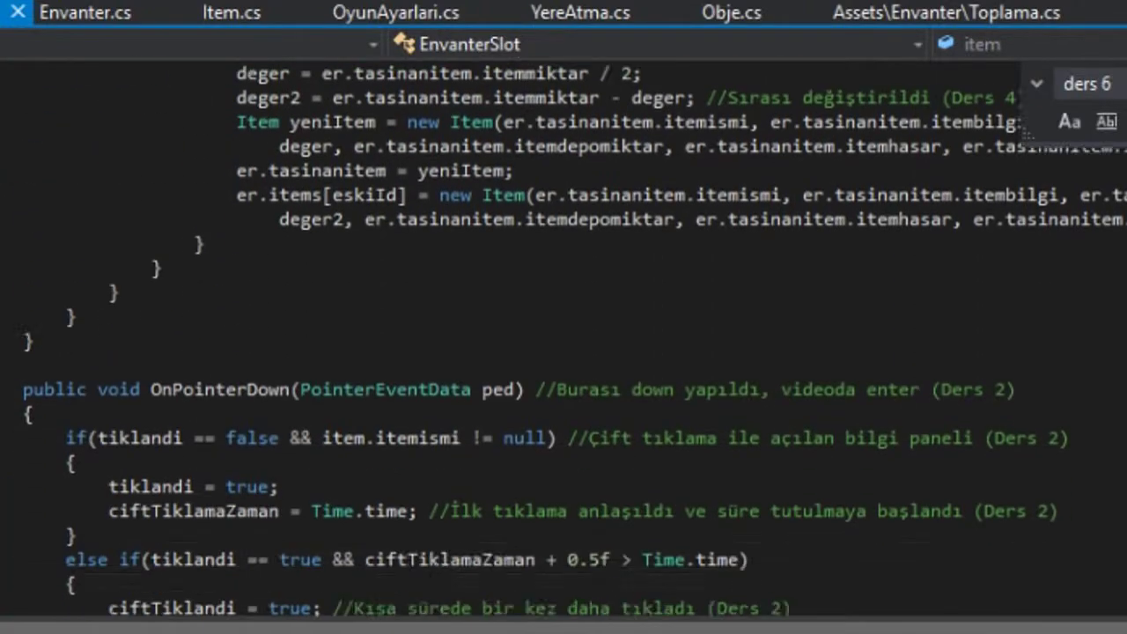
scroll(578, 287, down, 3)
click(246, 144)
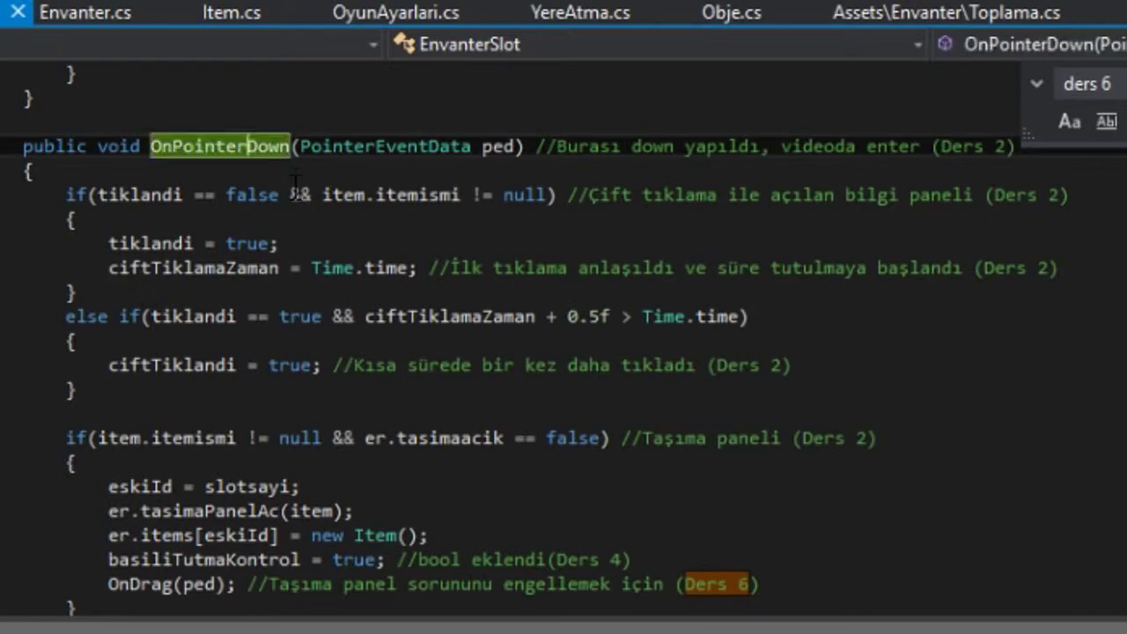
scroll(282, 390, down, 3)
scroll(141, 374, down, 4)
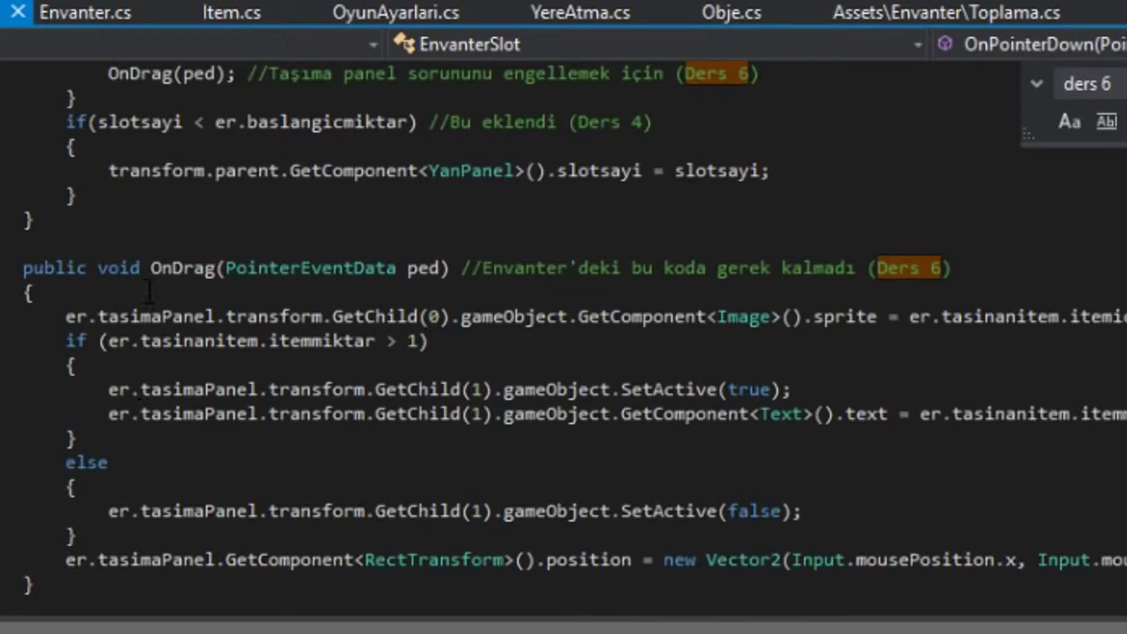
click(156, 266)
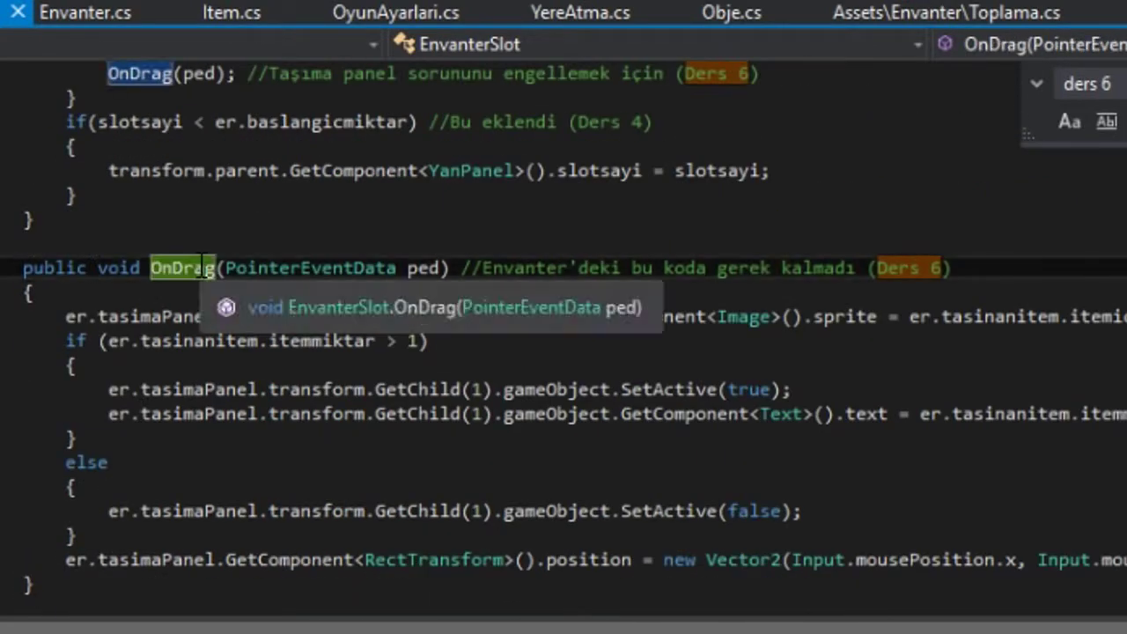
Select the body of the OnDrag method to review it
scroll(247, 275, down, 1)
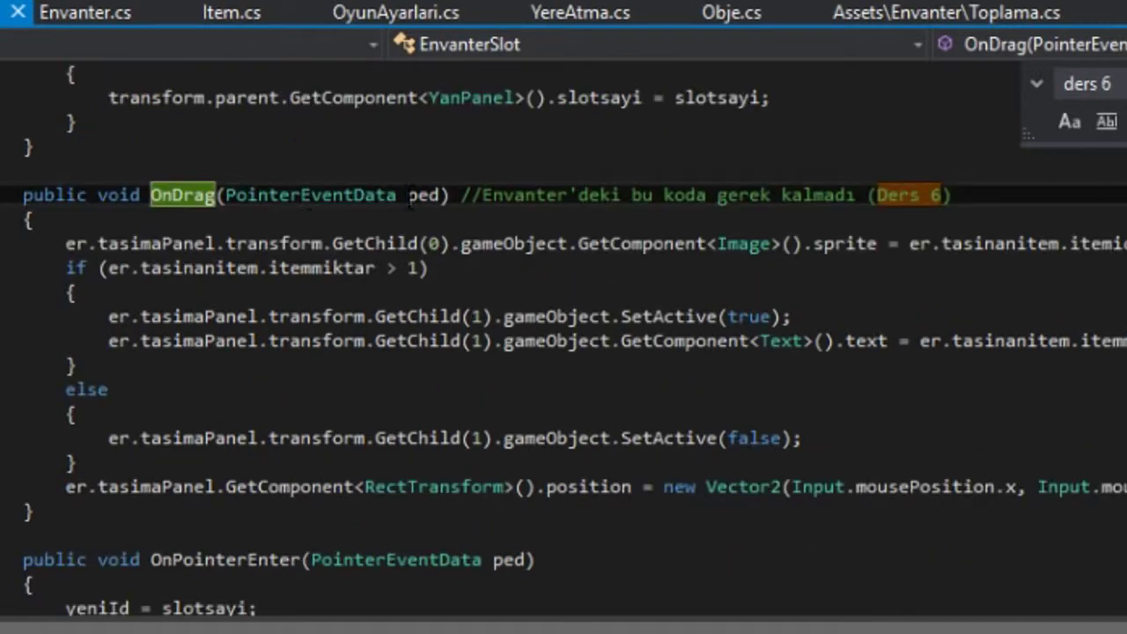
scroll(363, 361, up, 2)
scroll(363, 361, up, 3)
scroll(344, 440, down, 5)
drag(17, 511, 65, 243)
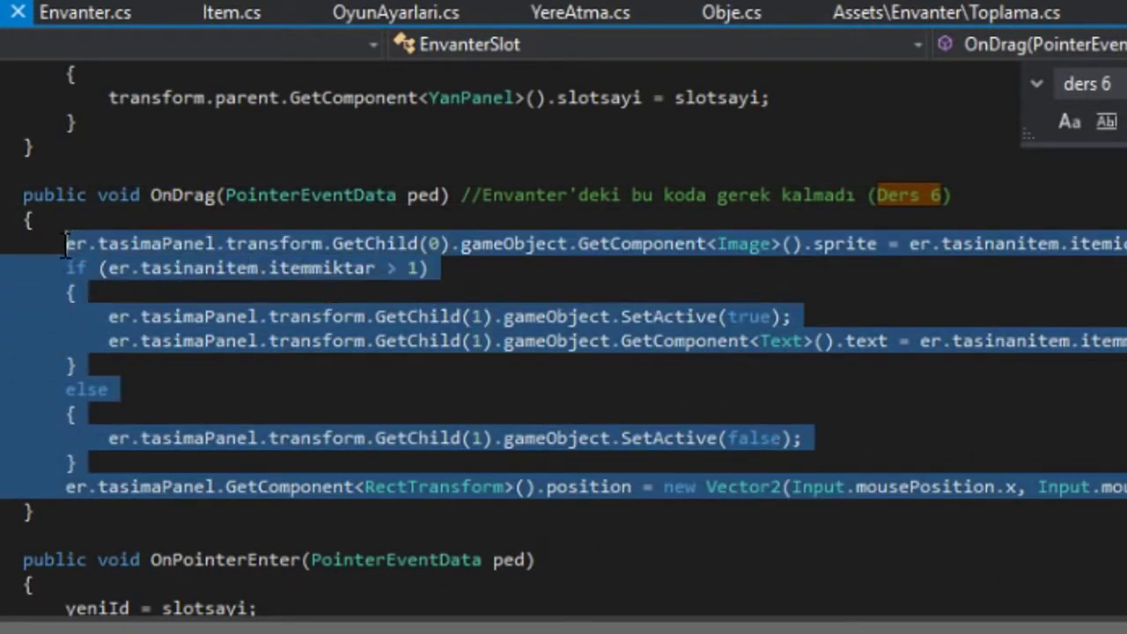
click(445, 407)
scroll(380, 204, up, 1)
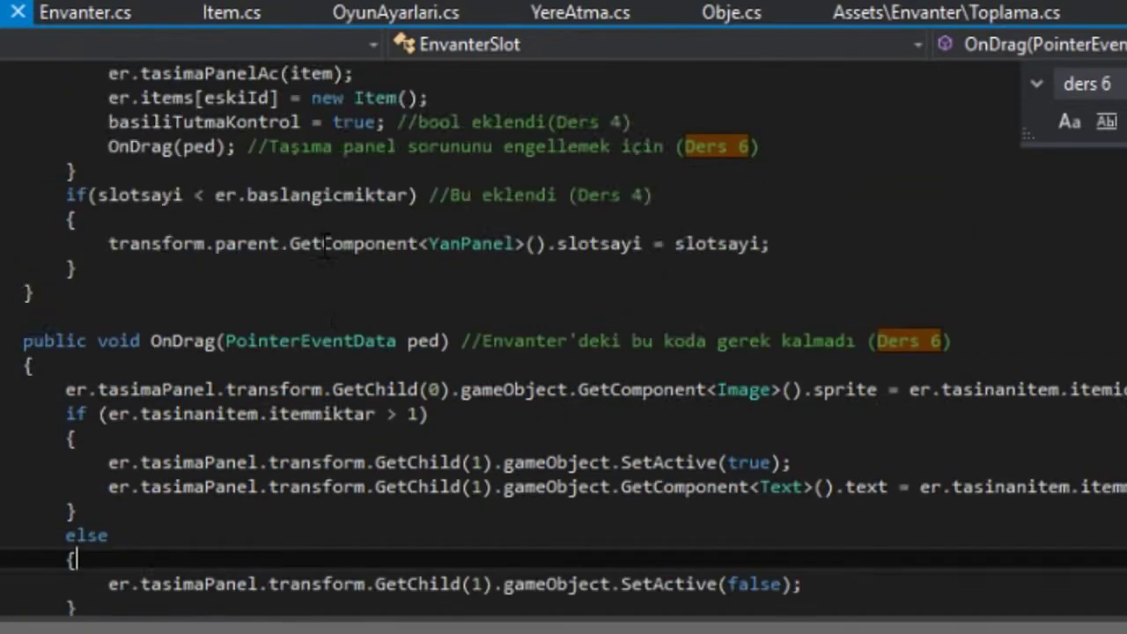
scroll(370, 229, up, 4)
Highlight the OnDrag call inside OnPointerDown
double_click(143, 363)
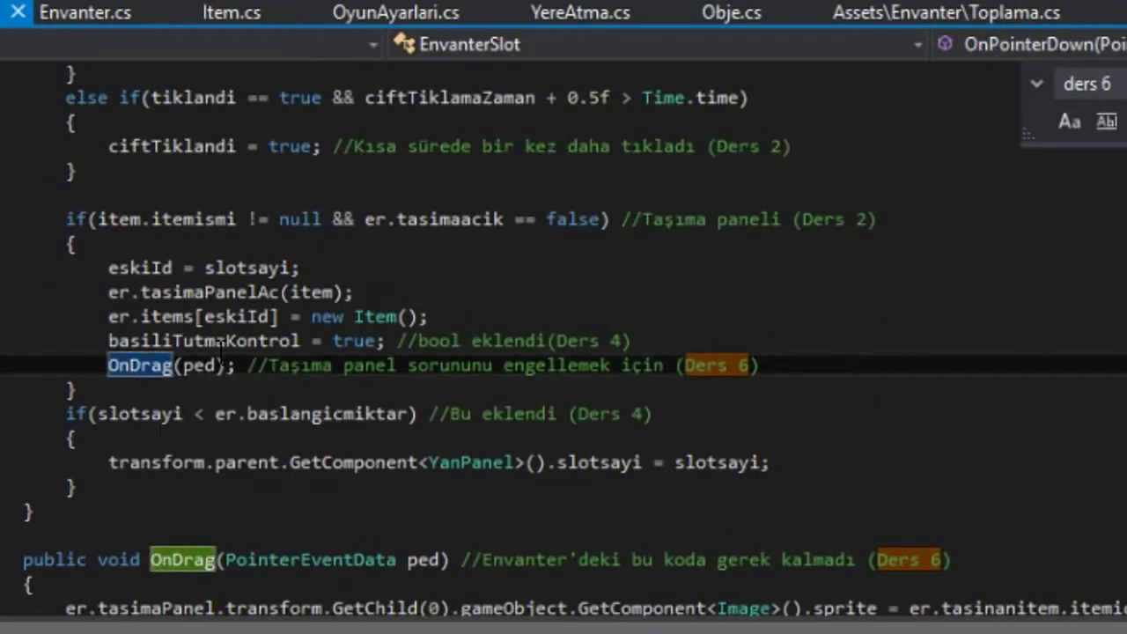
scroll(143, 346, up, 5)
scroll(176, 317, down, 5)
scroll(233, 286, up, 4)
scroll(234, 286, up, 3)
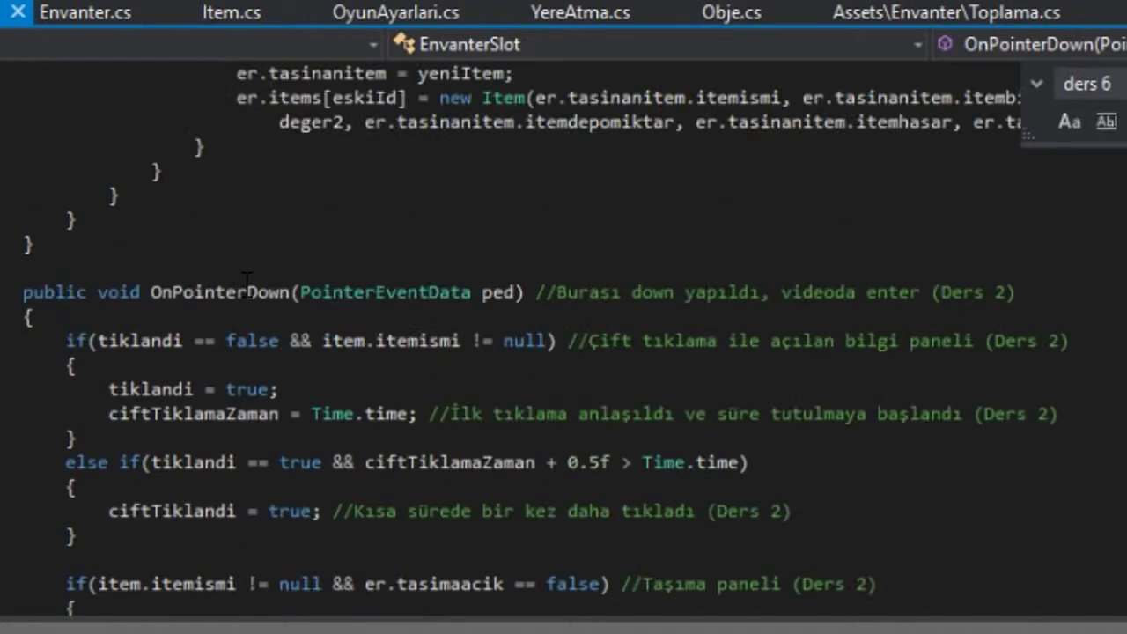
scroll(273, 293, down, 1)
scroll(211, 392, down, 3)
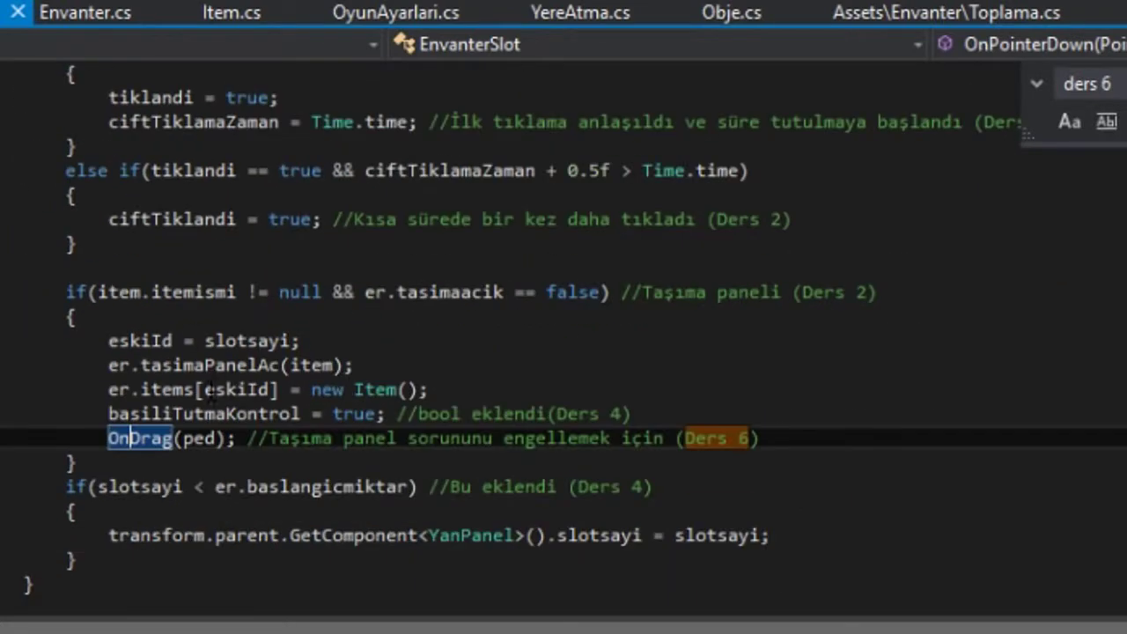
click(294, 291)
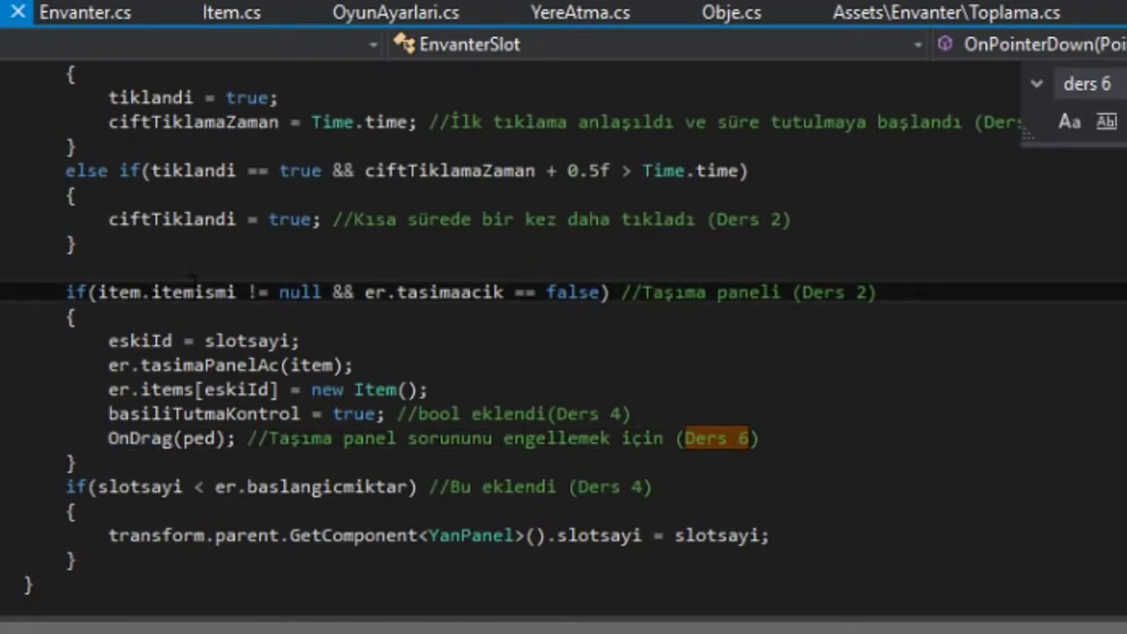
Select the OnDrag(ped) call line with its Ders 6 comment
click(579, 292)
drag(759, 438, 107, 438)
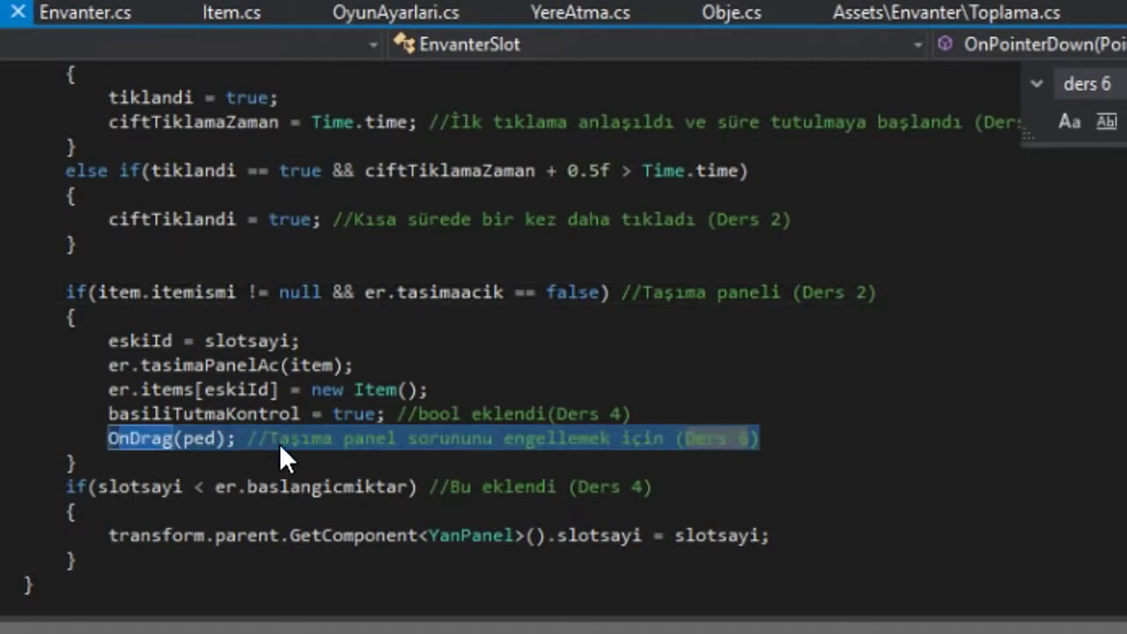
scroll(211, 444, down, 4)
click(372, 292)
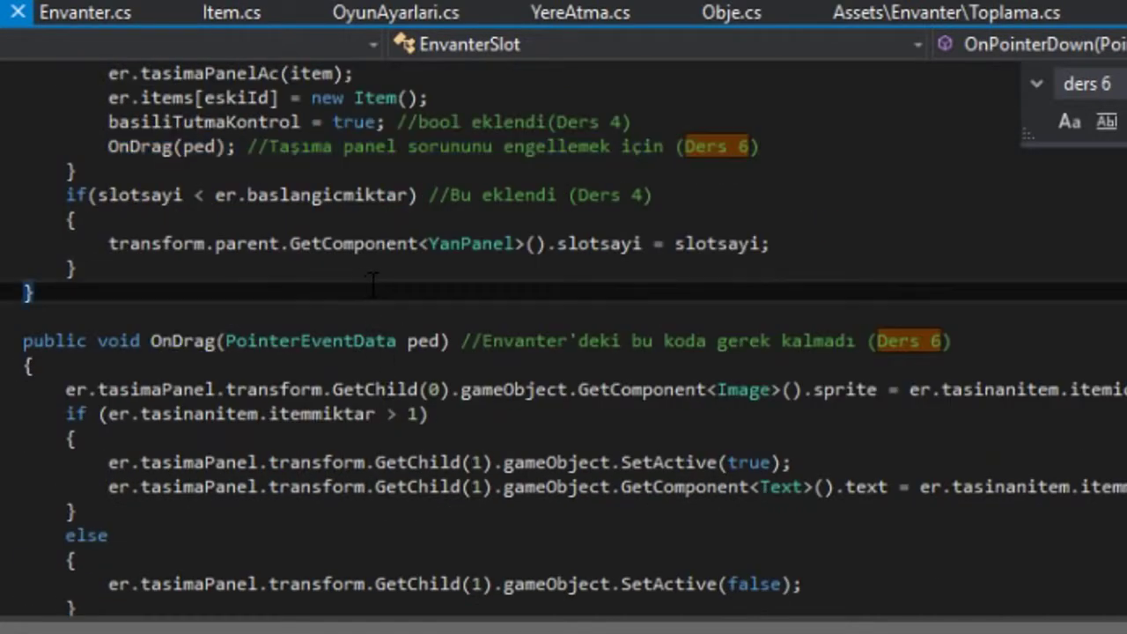
Go to the declaration of the er field from the top of OnDrag with F12
scroll(405, 317, down, 3)
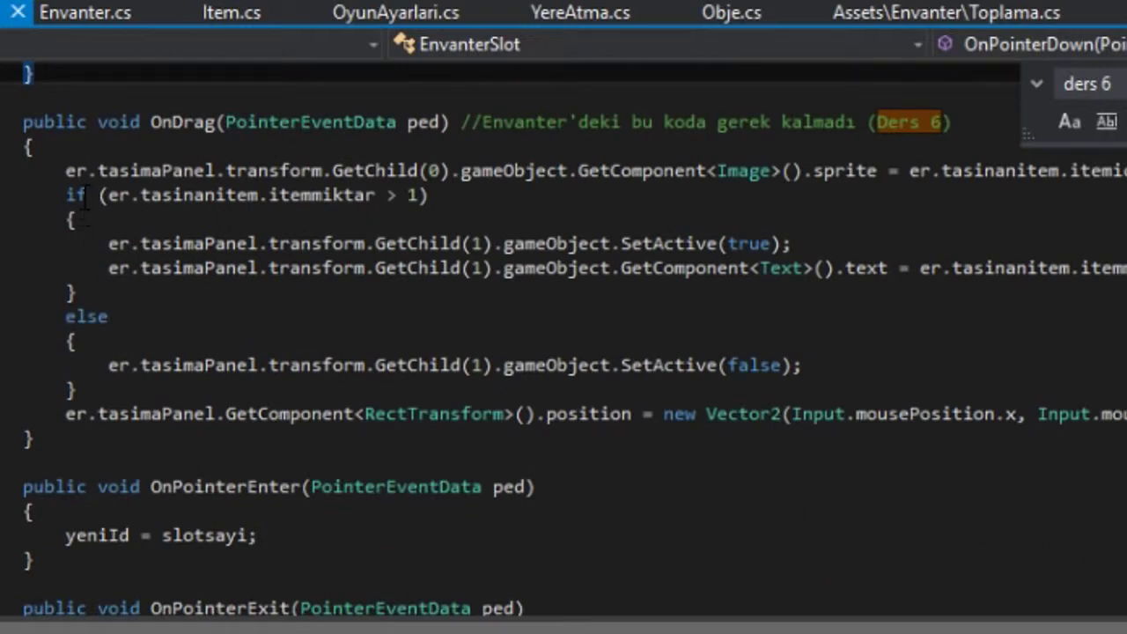
scroll(83, 195, up, 1)
scroll(84, 196, up, 1)
click(77, 315)
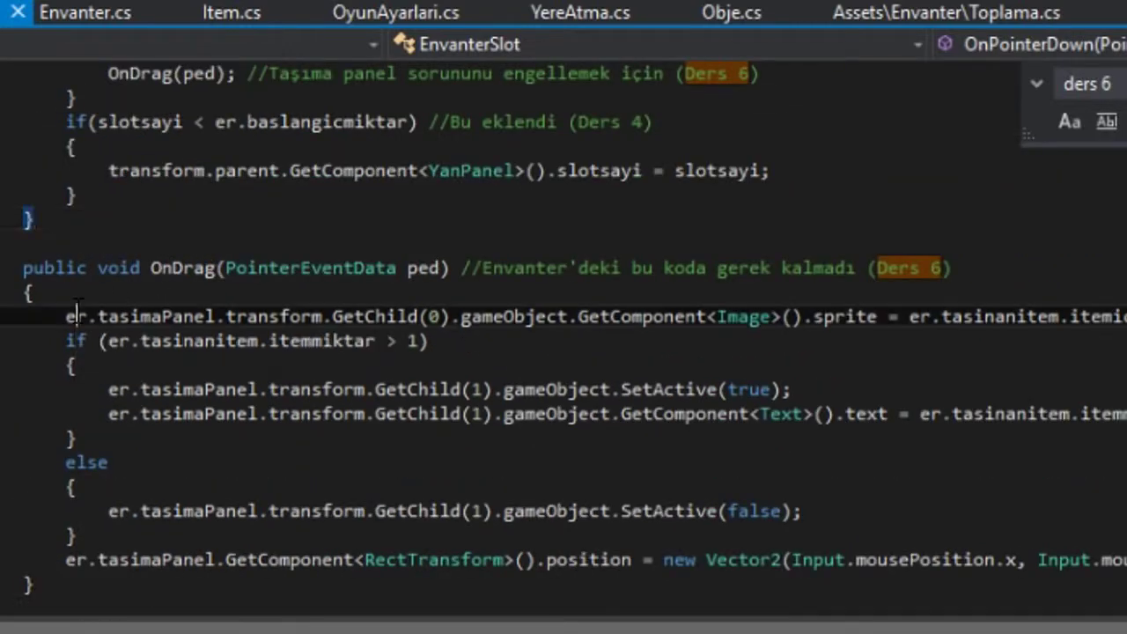
key(F12)
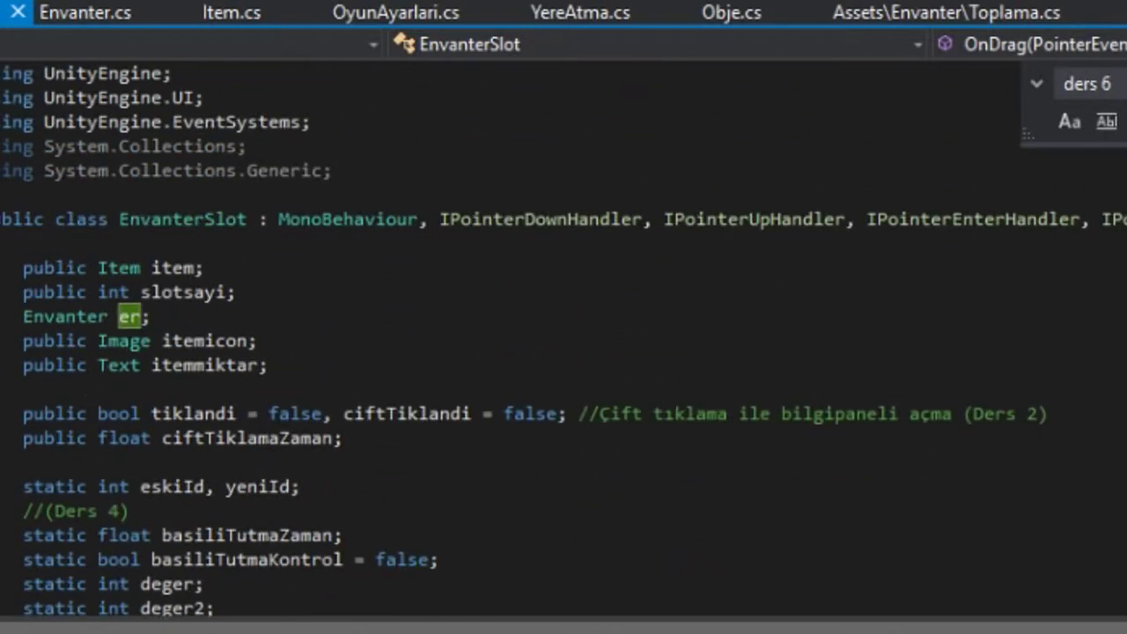
Check the er inventory field, its assignment in Start, and its use in OnDrag
click(151, 317)
scroll(400, 499, down, 3)
scroll(401, 499, down, 2)
click(86, 414)
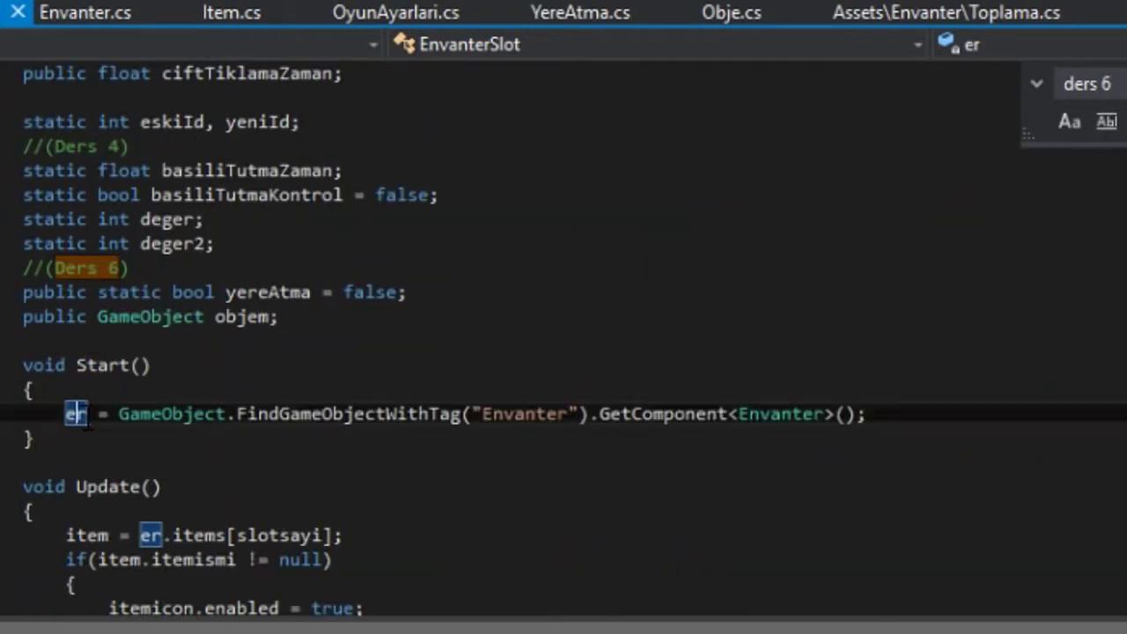
scroll(564, 343, down, 5)
scroll(563, 343, down, 5)
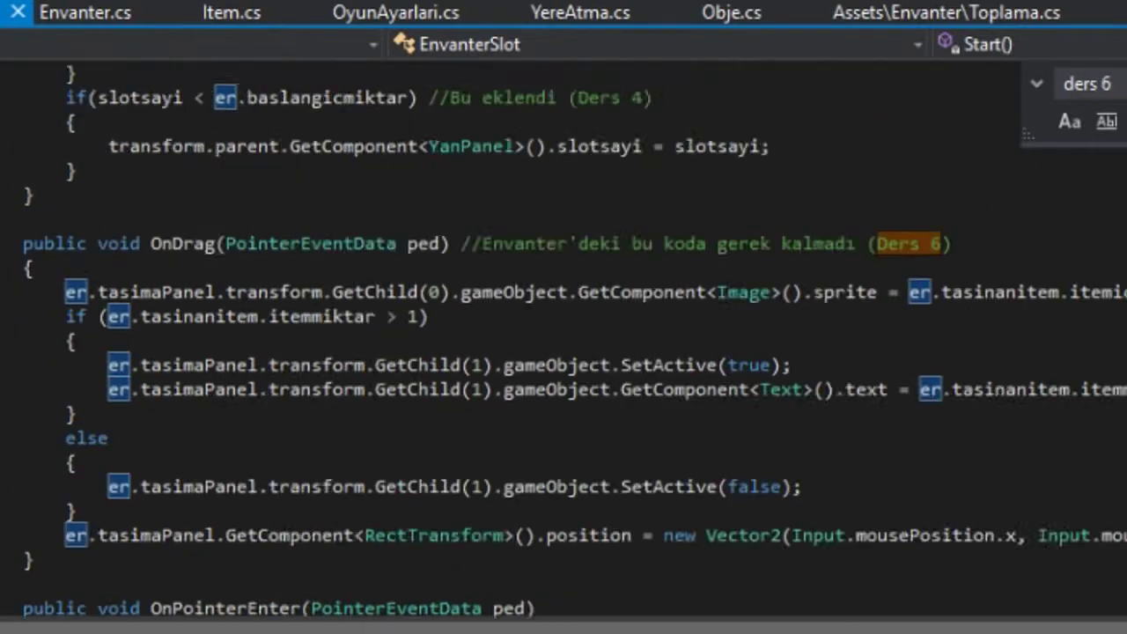
scroll(564, 344, up, 1)
scroll(563, 343, down, 3)
click(76, 147)
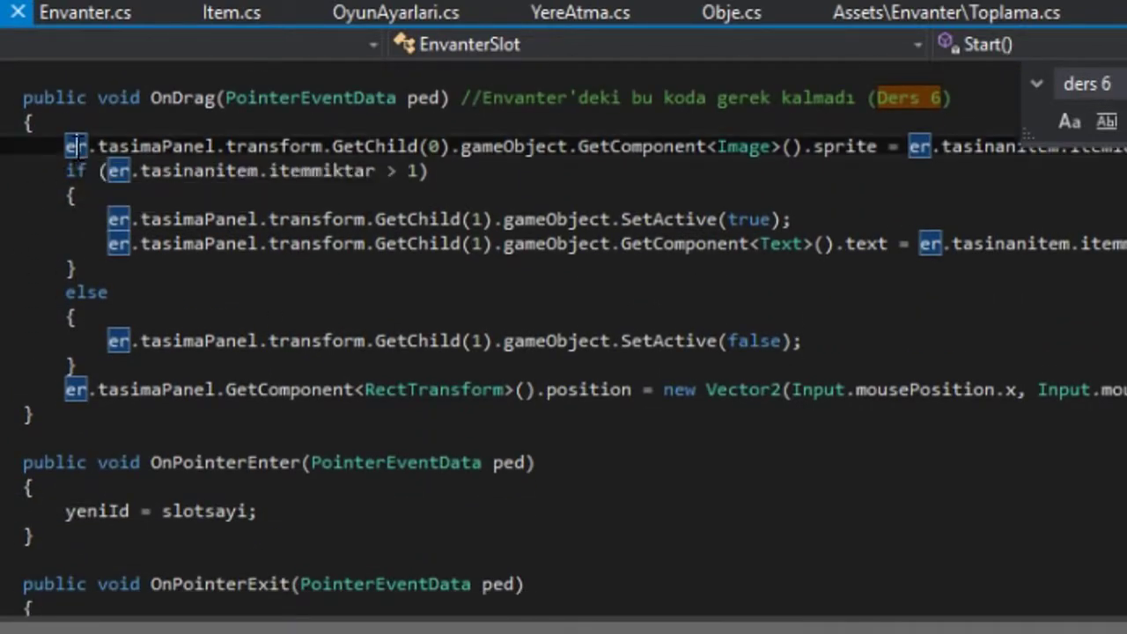
Highlight tasimaPanel uses in OnDrag and check its field declaration in Envanter.cs
click(115, 141)
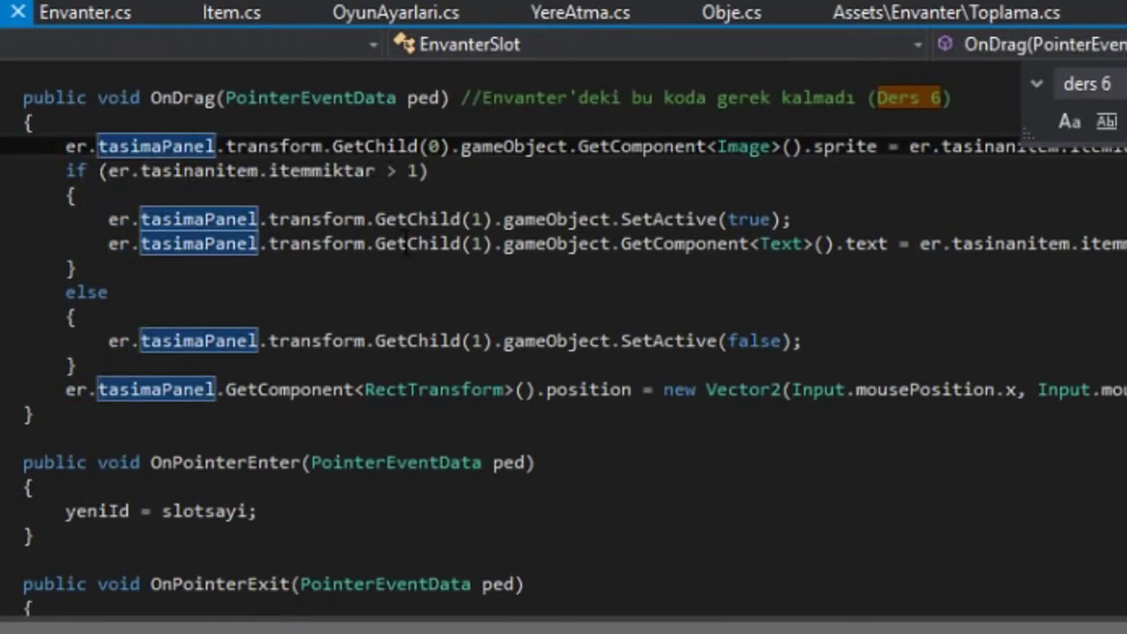
scroll(115, 141, up, 2)
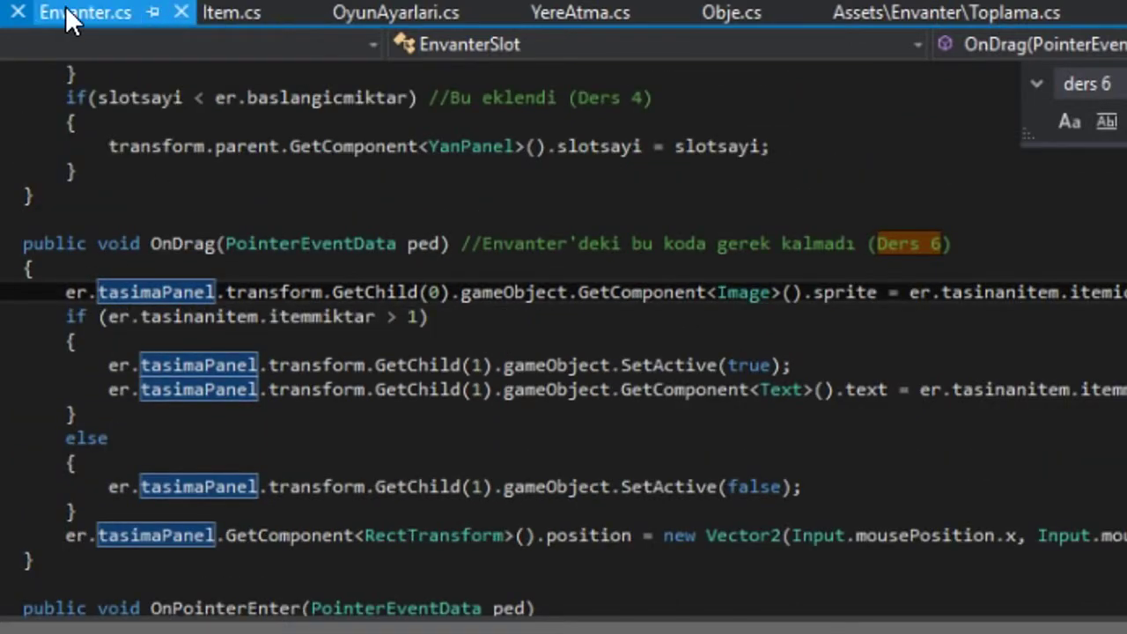
click(71, 15)
scroll(141, 462, up, 1)
scroll(563, 334, up, 15)
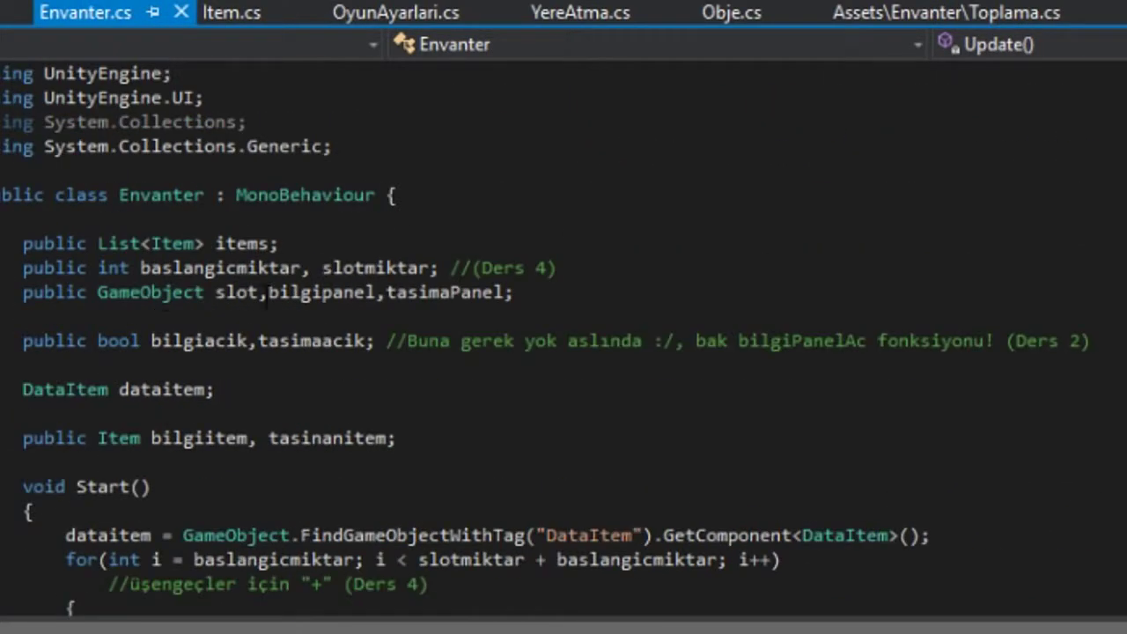
click(443, 293)
click(44, 293)
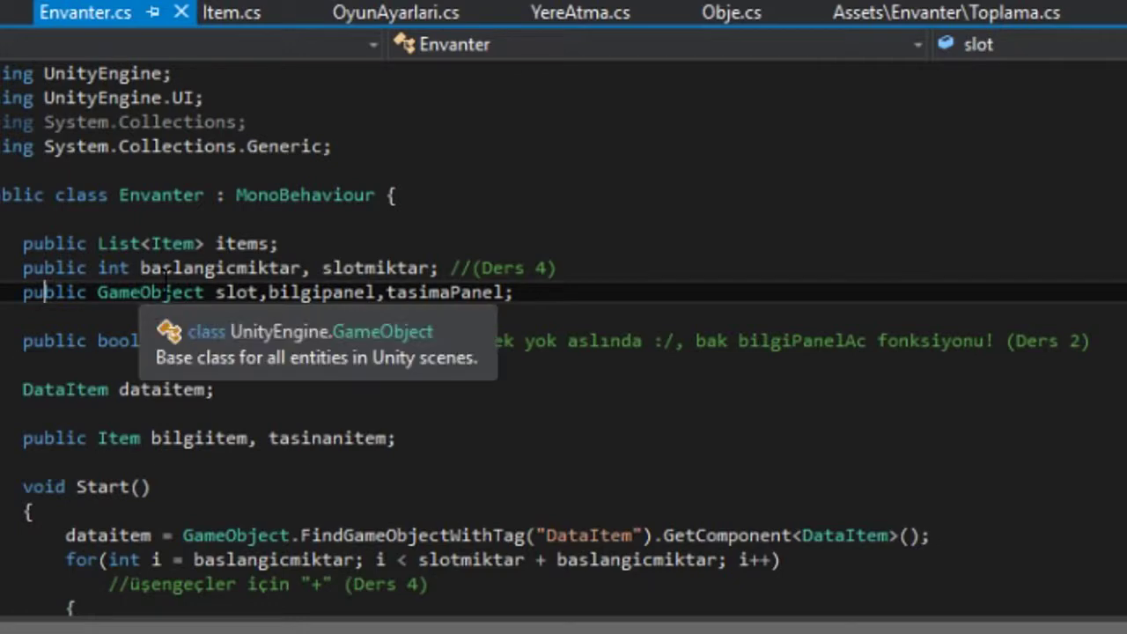
Highlight tasinanitem uses in OnDrag, then return to Unity and start play mode
click(7, 12)
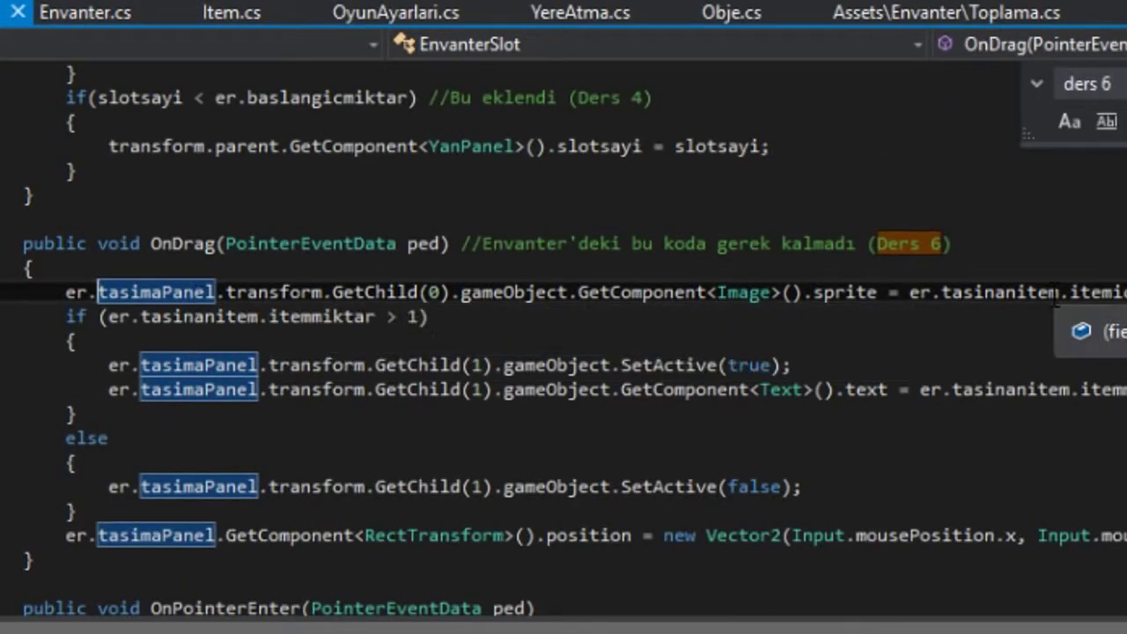
click(1025, 293)
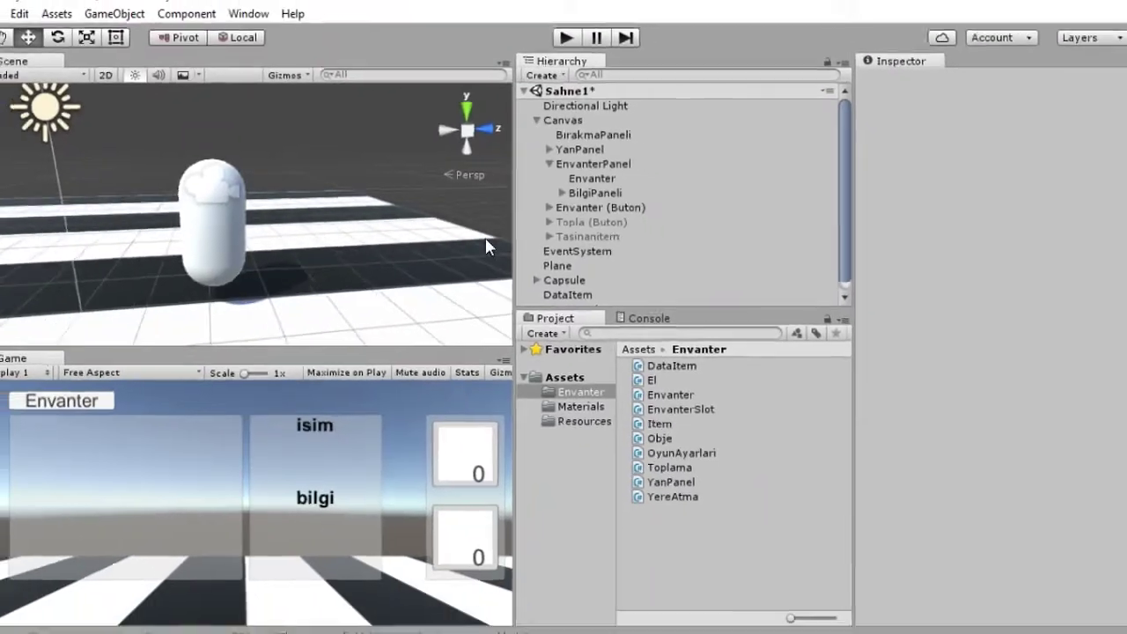
key(alt+Tab)
click(536, 48)
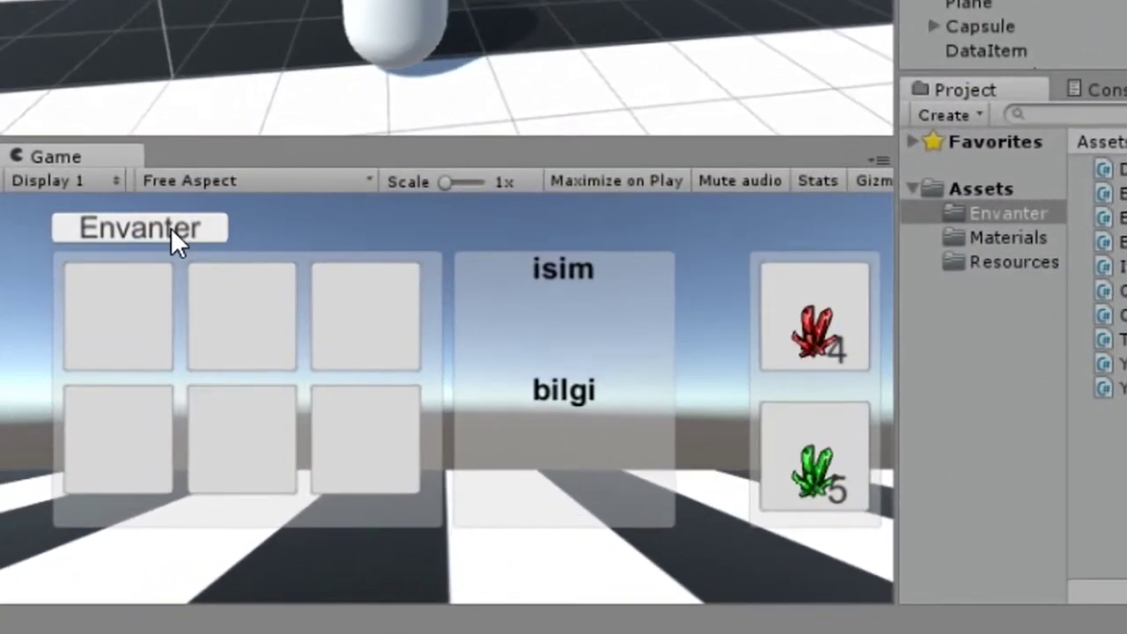
Toggle the inventory, drag the red crystal back into the top slot, then select Tasinanitem
click(95, 377)
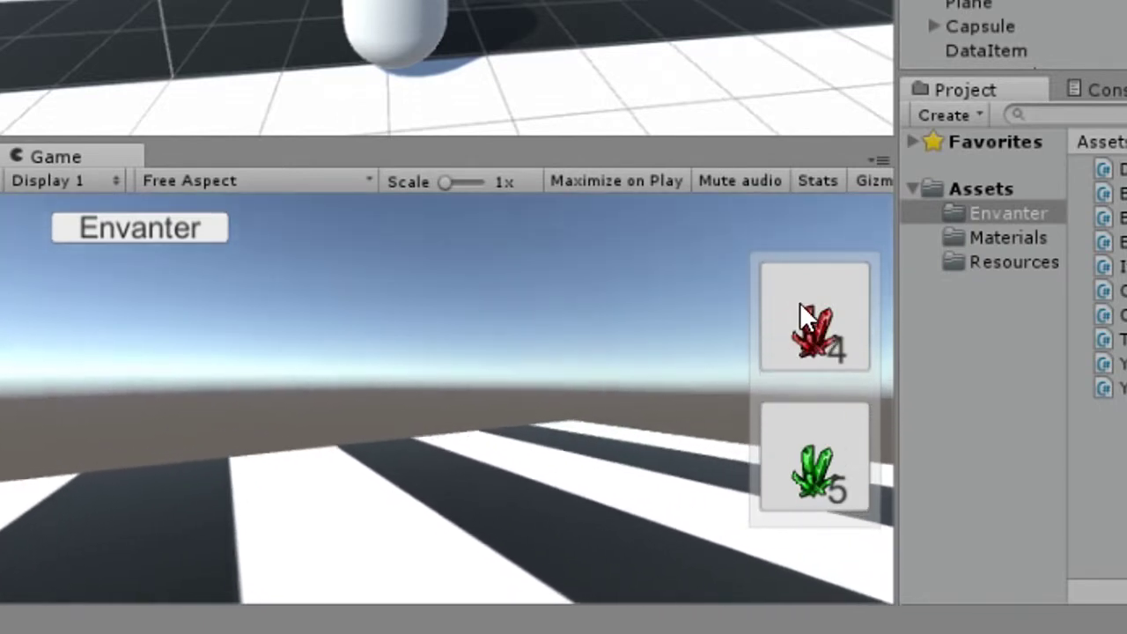
mouse_move(805, 308)
mouse_down()
mouse_move(339, 280)
mouse_move(796, 324)
mouse_up()
mouse_move(792, 445)
mouse_down()
mouse_move(405, 467)
mouse_move(844, 454)
mouse_up()
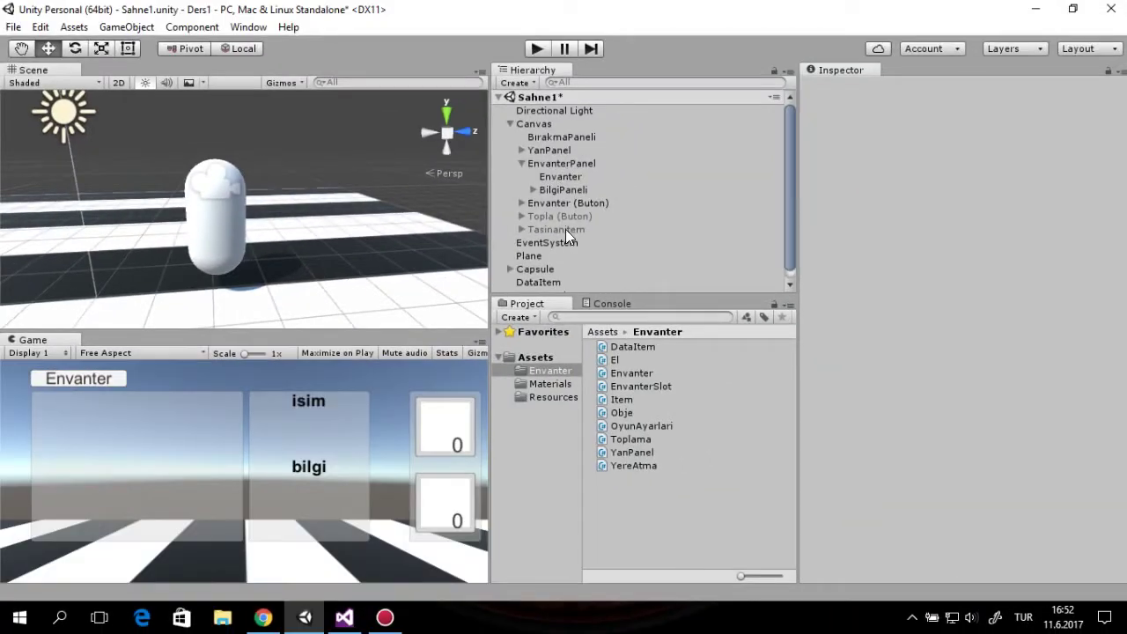
click(563, 229)
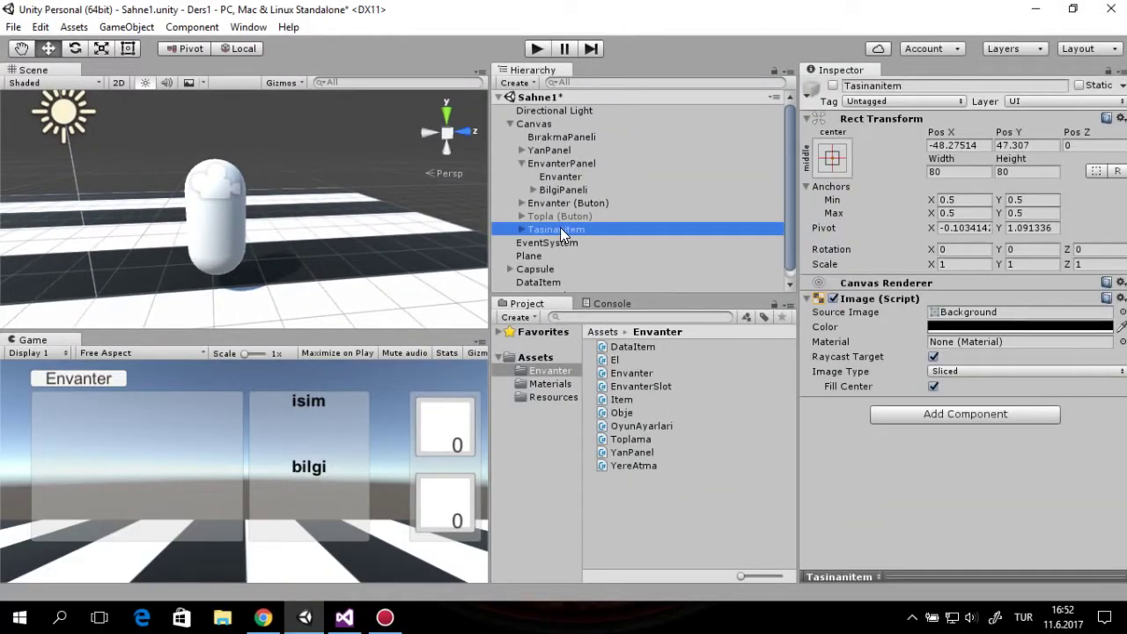
Select EnvanterPanel in the Hierarchy and uncheck its active box to hide the inventory
drag(557, 229, 554, 234)
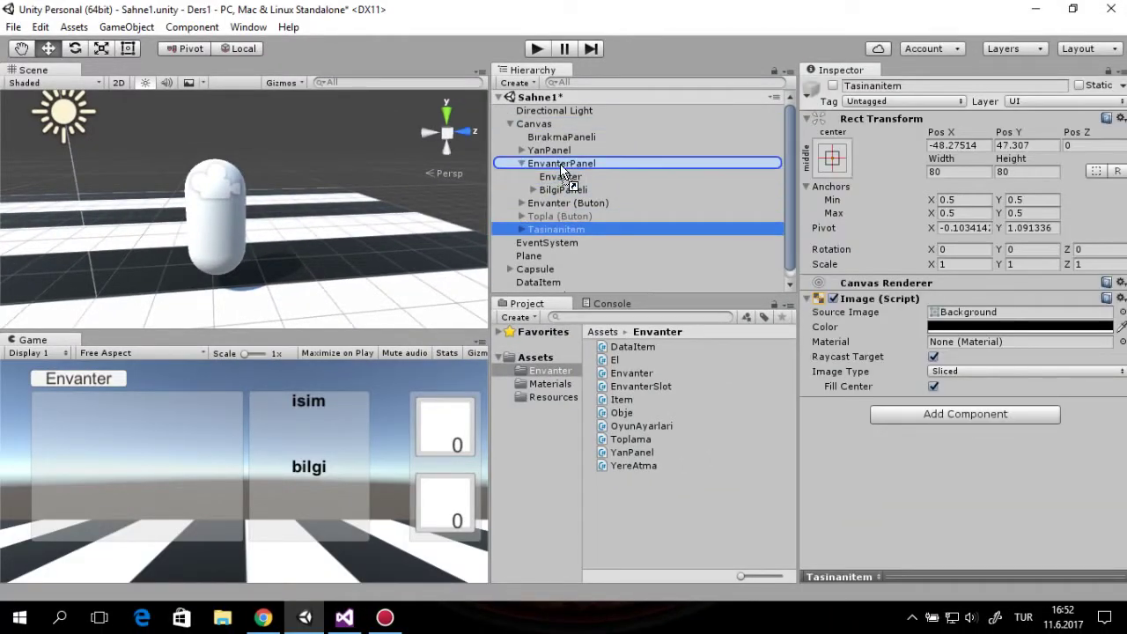
click(555, 163)
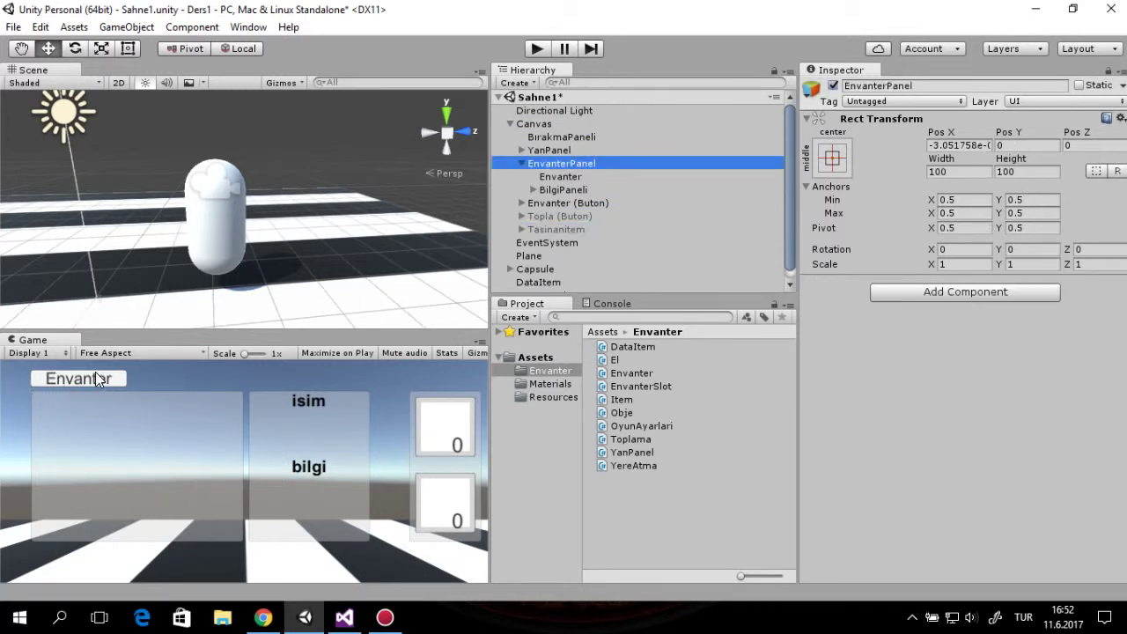
click(833, 86)
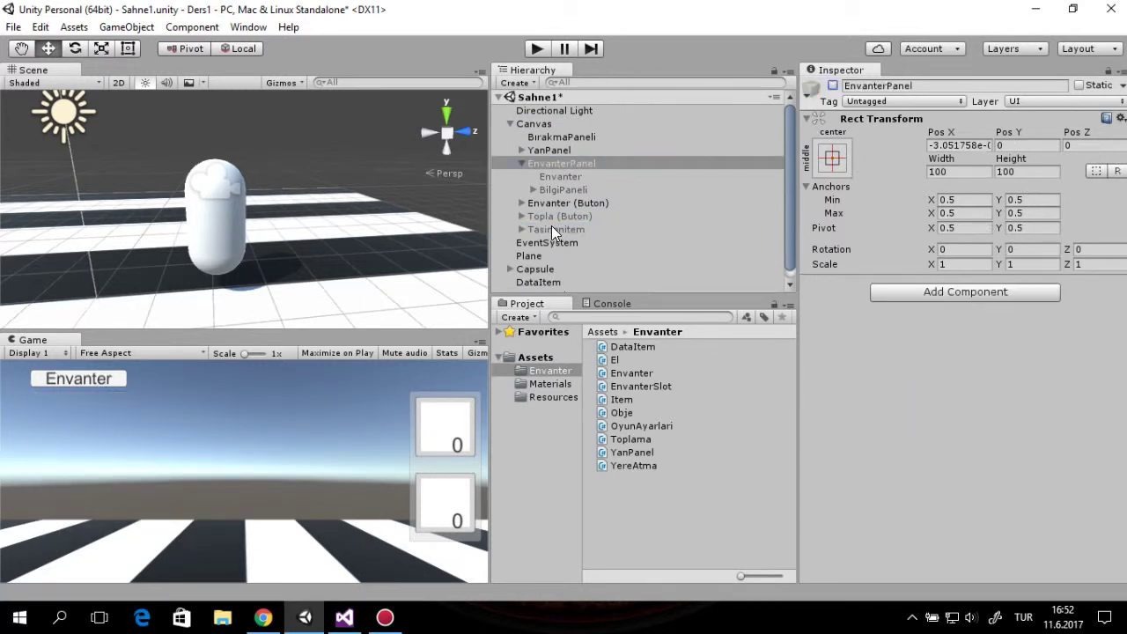
click(553, 229)
click(562, 163)
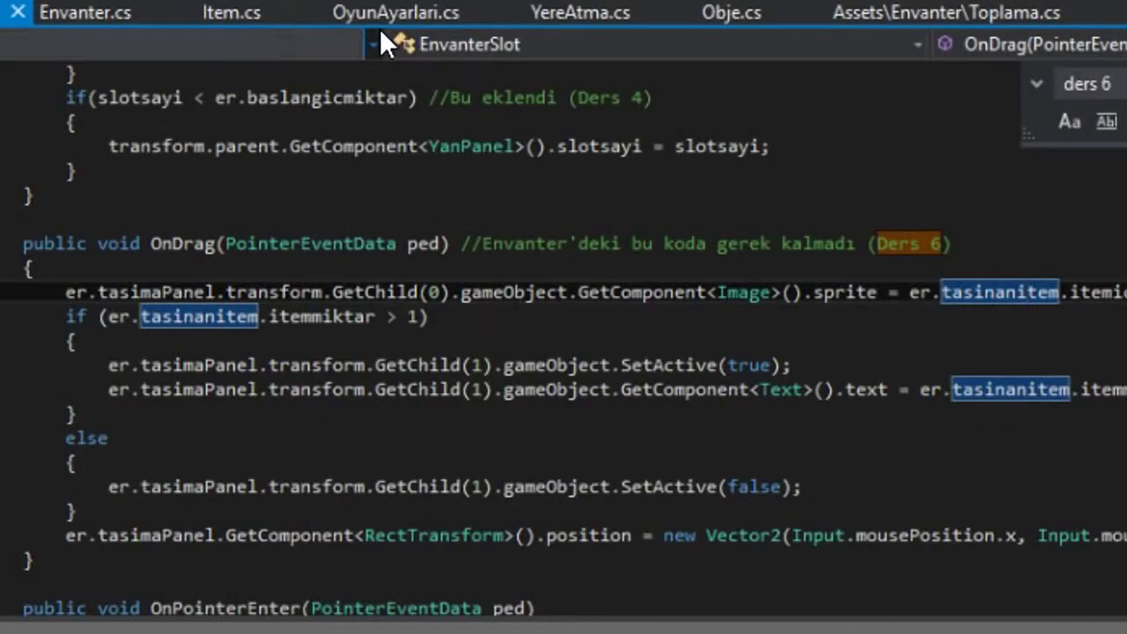
Open OyunAyarlari.cs and locate the envanter field and its reset to false
click(393, 13)
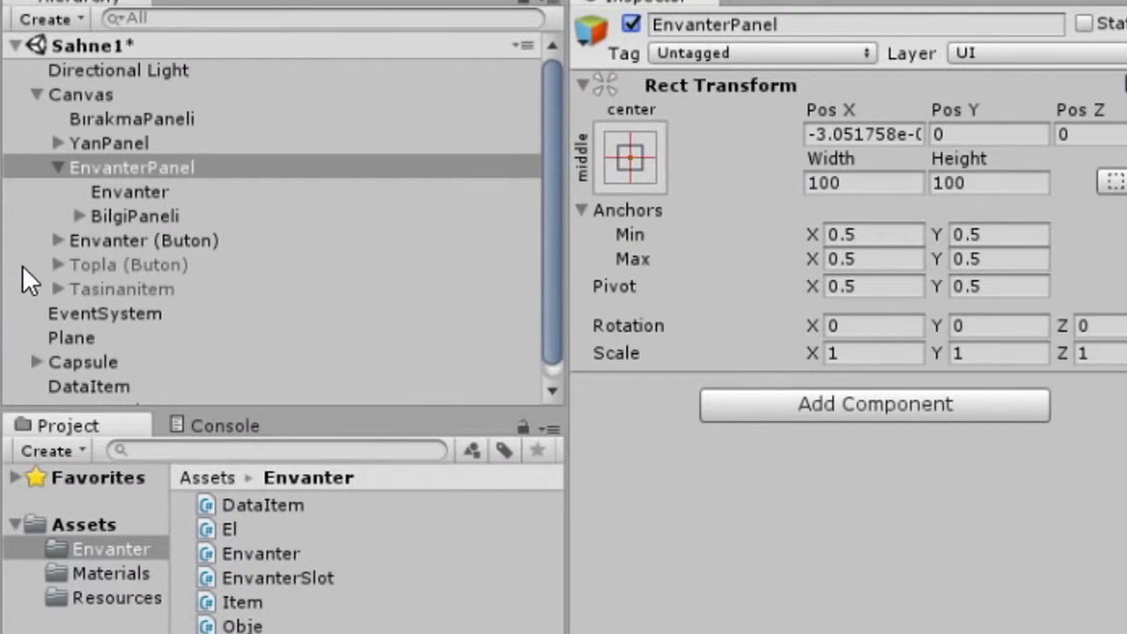
click(35, 94)
click(88, 216)
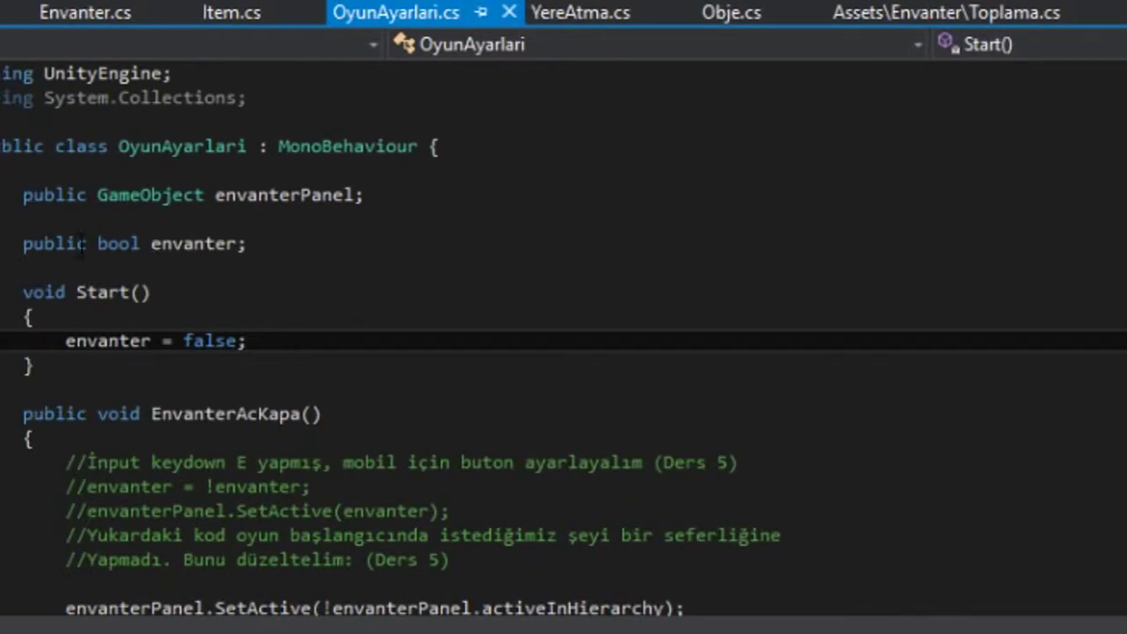
click(79, 244)
drag(99, 244, 26, 243)
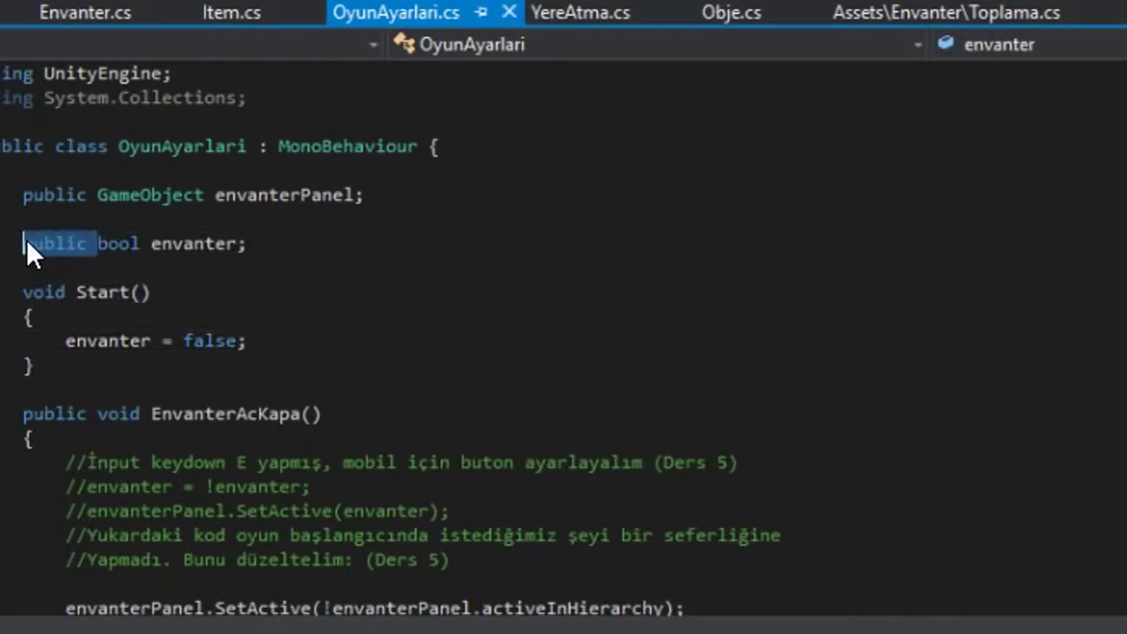
click(366, 243)
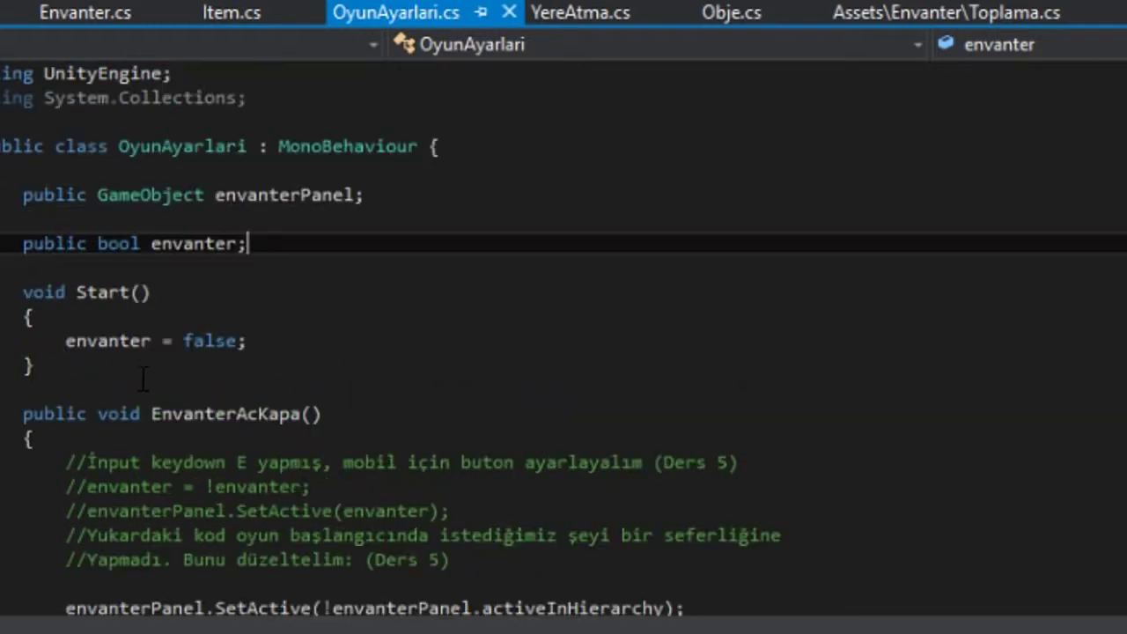
click(133, 340)
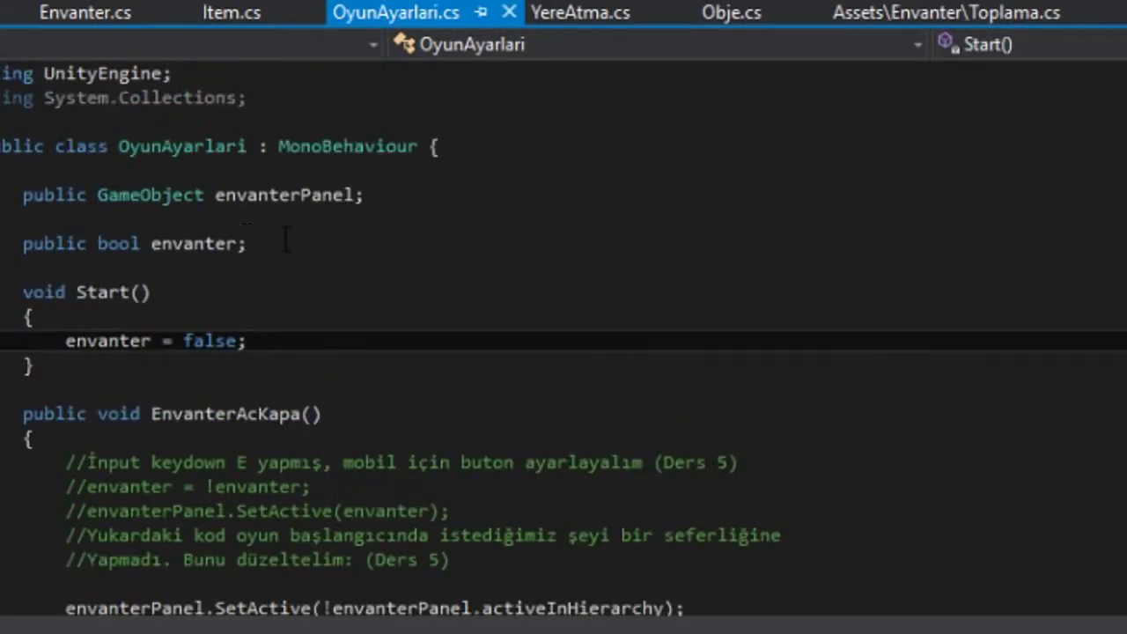
Delete the 'public bool envanter;' line and the Start method, then save OyunAyarlari.cs
drag(286, 239, 23, 243)
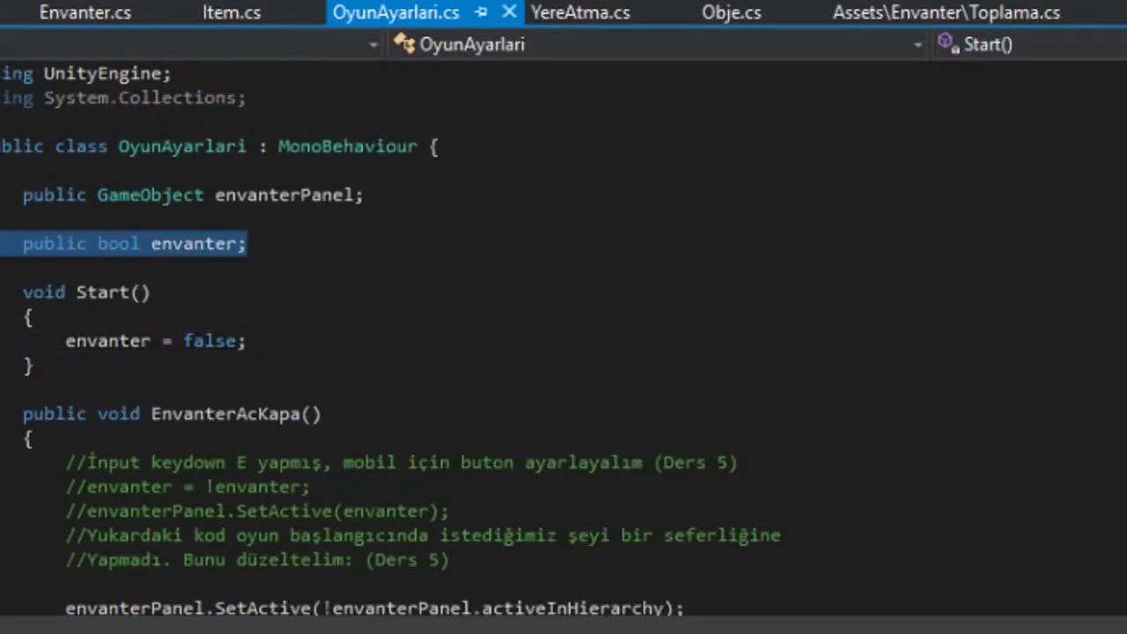
key(BackSpace)
key(BackSpace)
key(BackSpace)
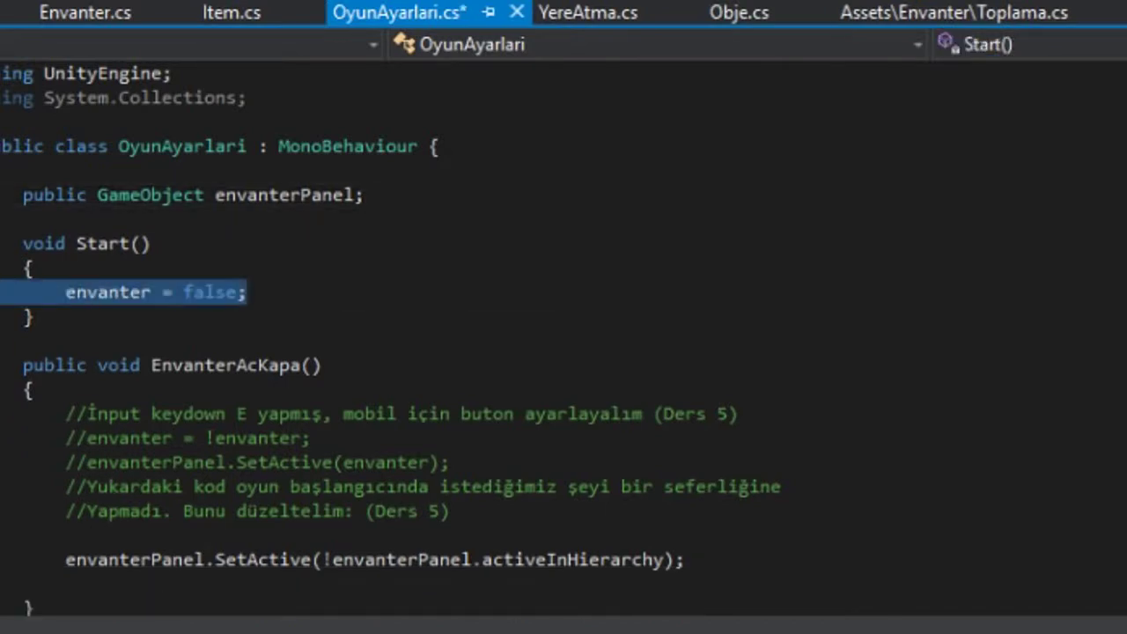
drag(283, 292, 35, 317)
key(BackSpace)
key(BackSpace)
key(shift+Home)
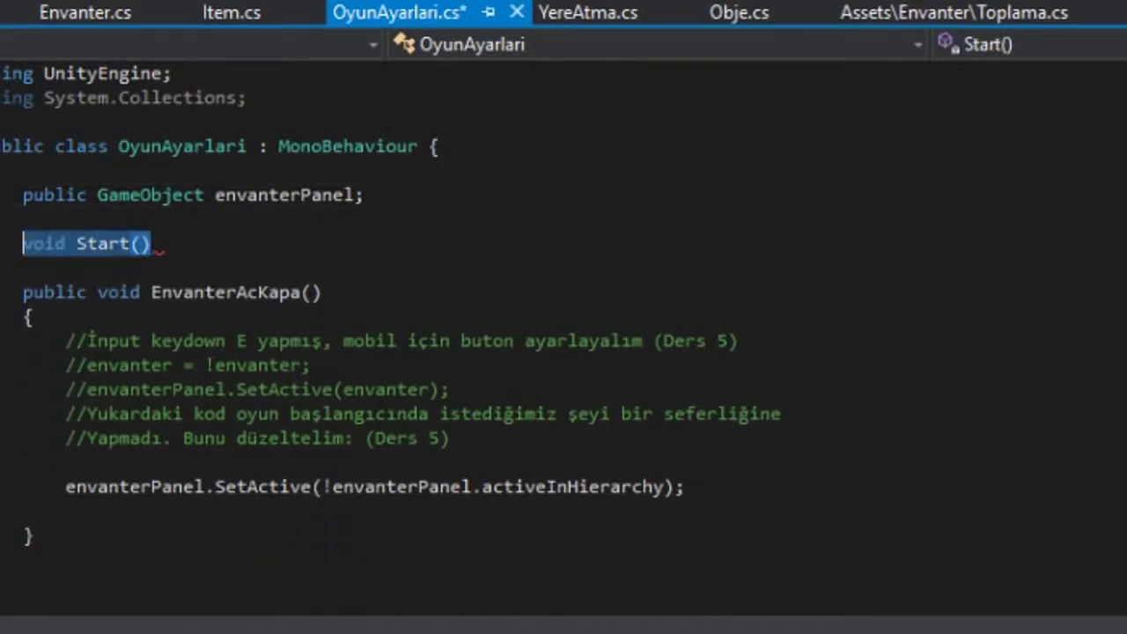
key(BackSpace)
key(BackSpace)
key(BackSpace)
key(ctrl+s)
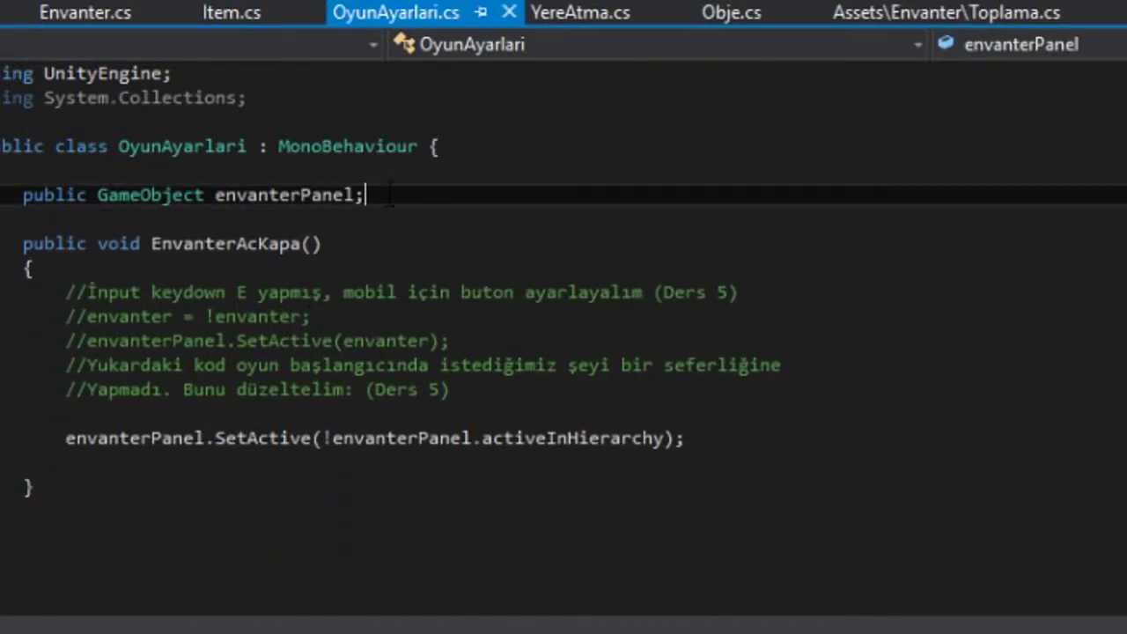
Move to the commented-out envanter toggle line in EnvanterAcKapa
click(383, 216)
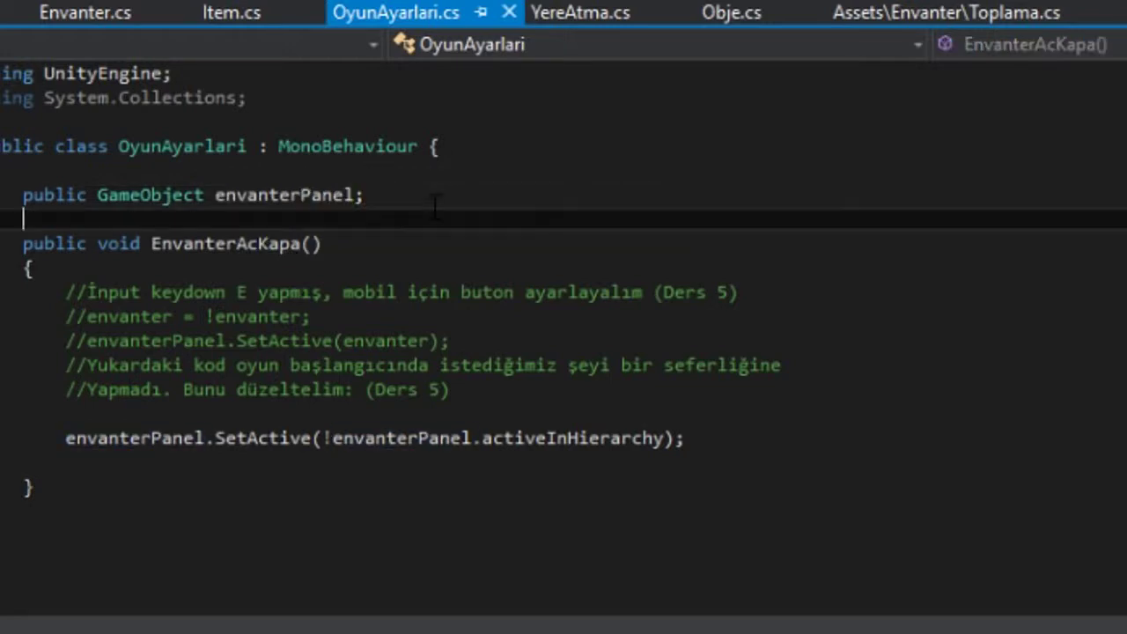
key(Up)
key(Up)
click(152, 319)
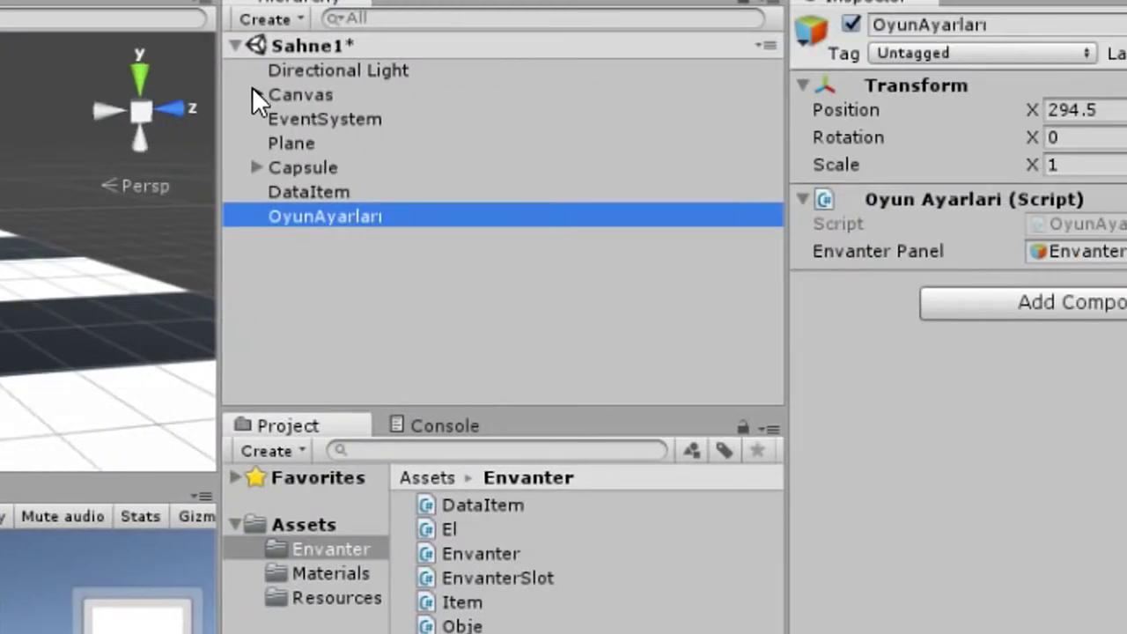
Select EnvanterPanel in the Hierarchy and highlight the envanterPanel.SetActive toggle line
click(255, 94)
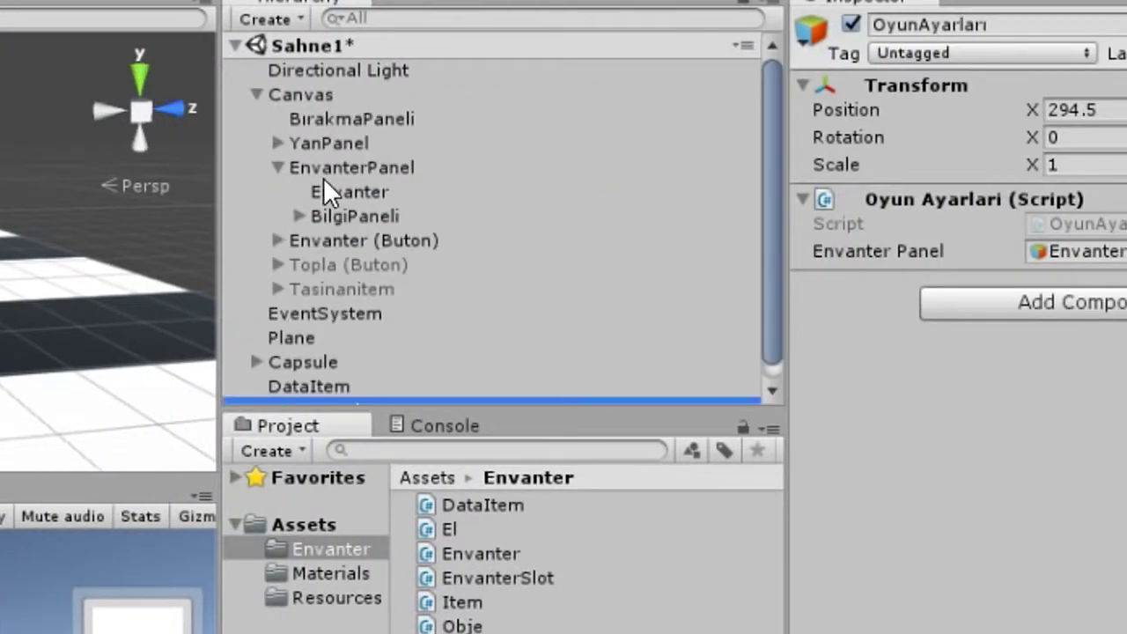
click(350, 169)
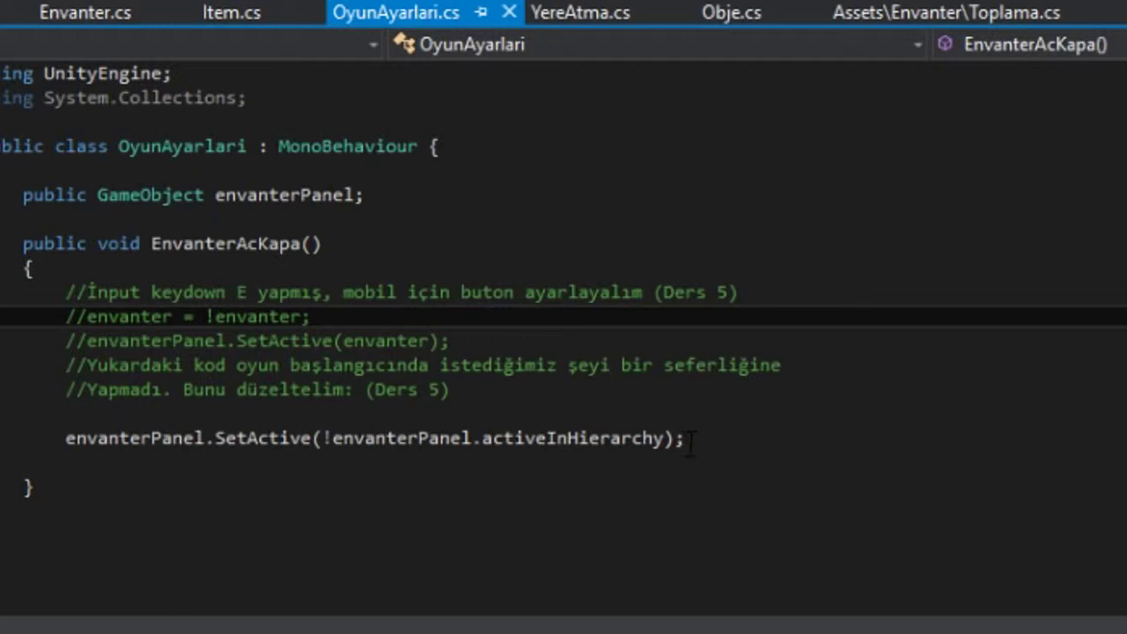
drag(709, 437, 65, 437)
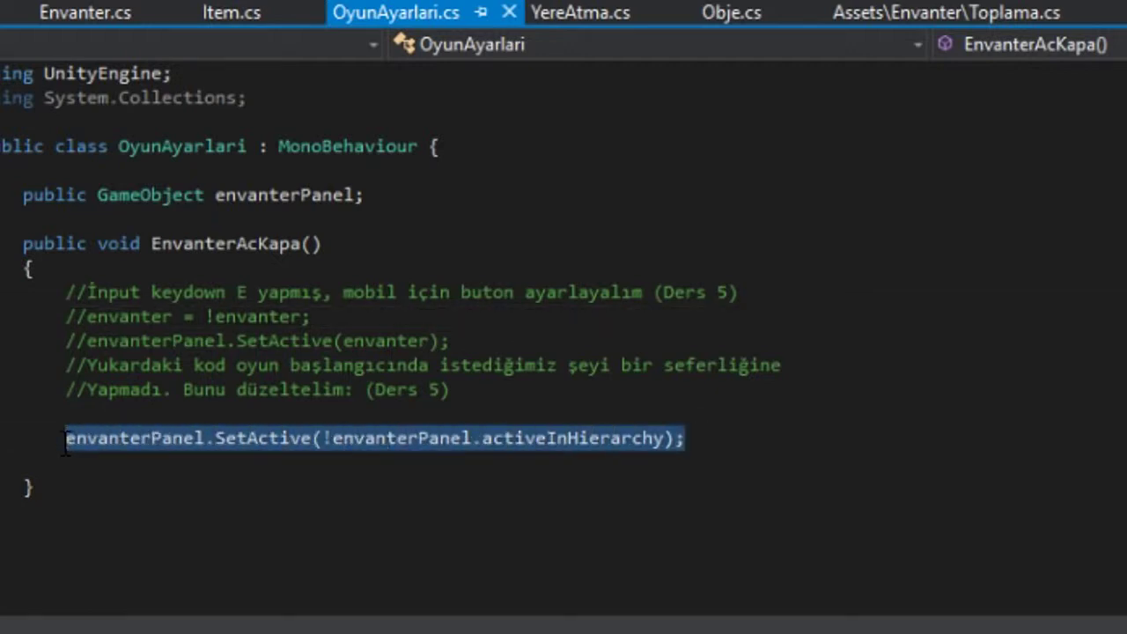
click(747, 430)
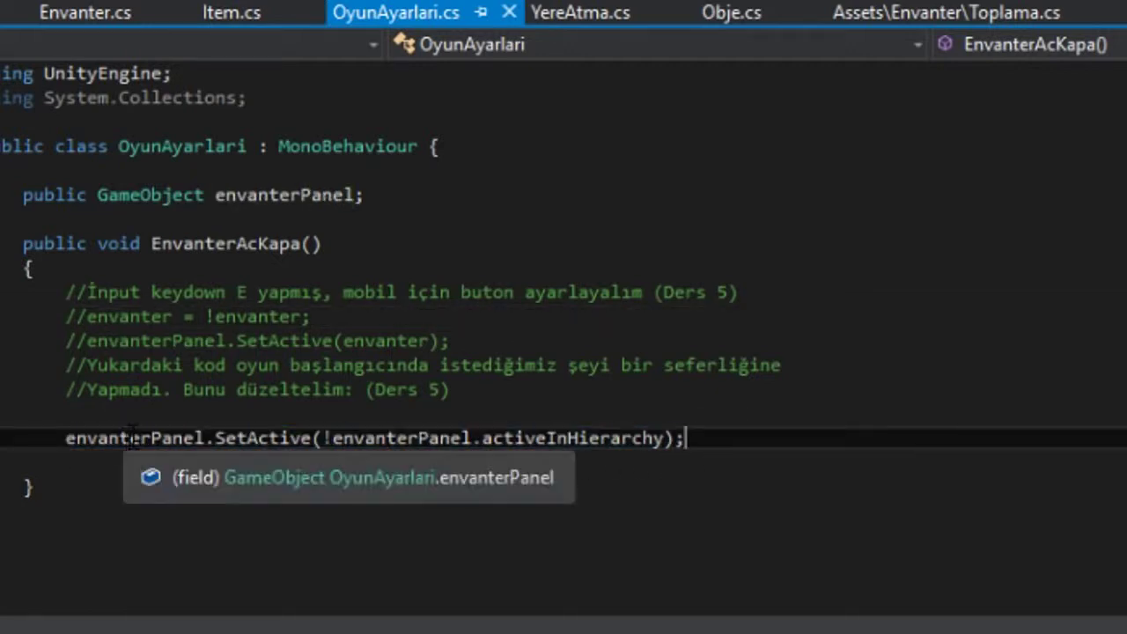
click(132, 437)
click(268, 438)
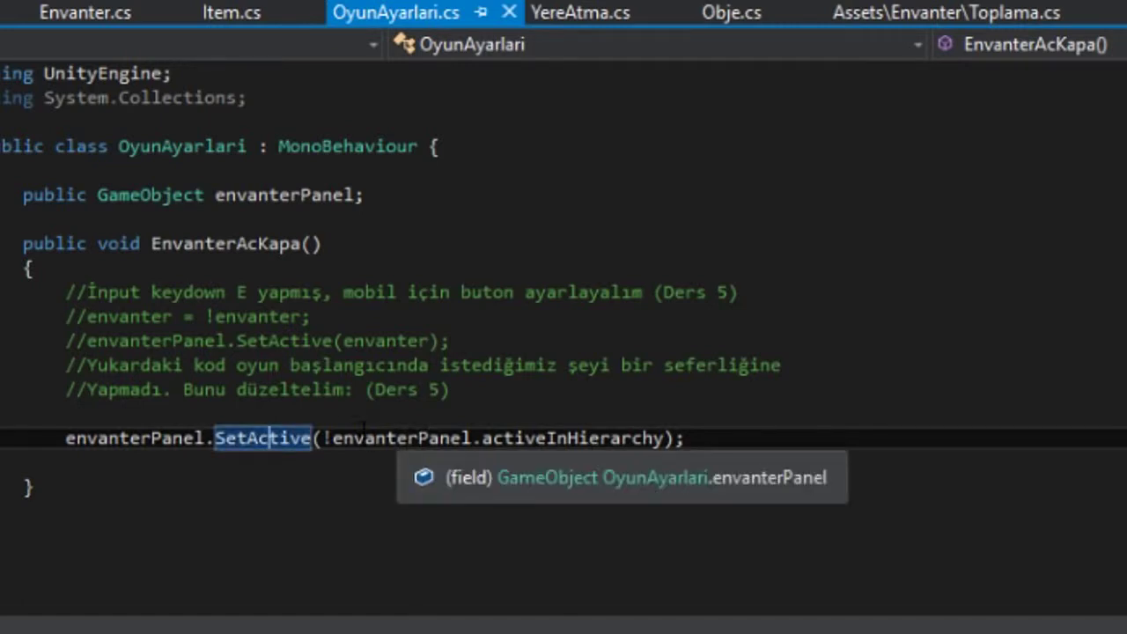
click(333, 438)
Walk through the !envanterPanel.activeInHierarchy argument of SetActive, then return to Unity
drag(522, 454, 662, 438)
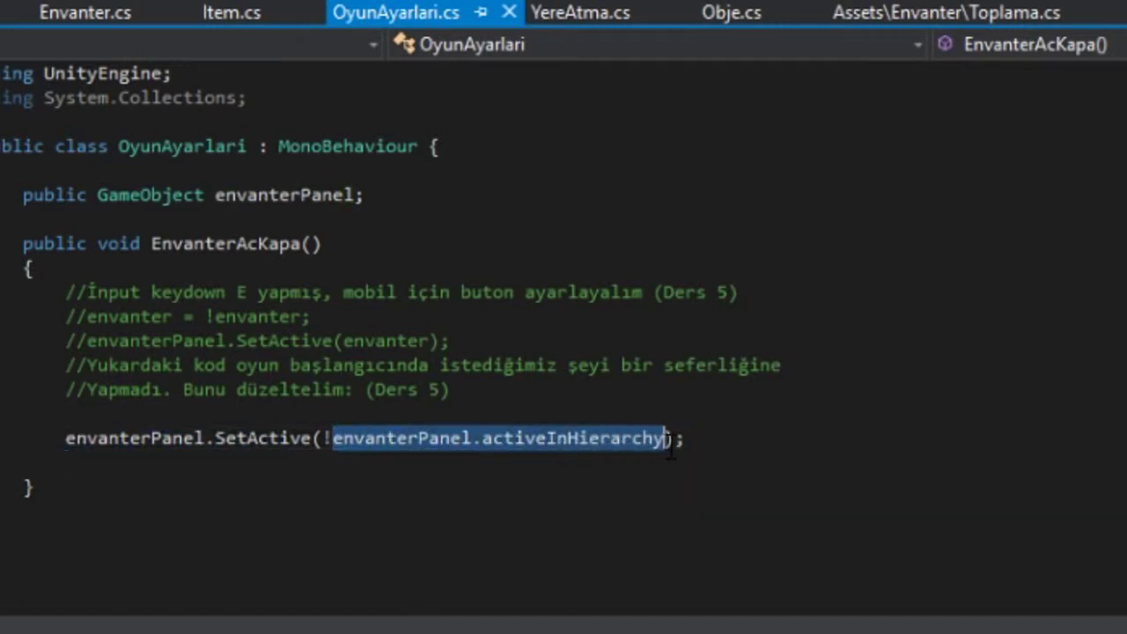
click(325, 438)
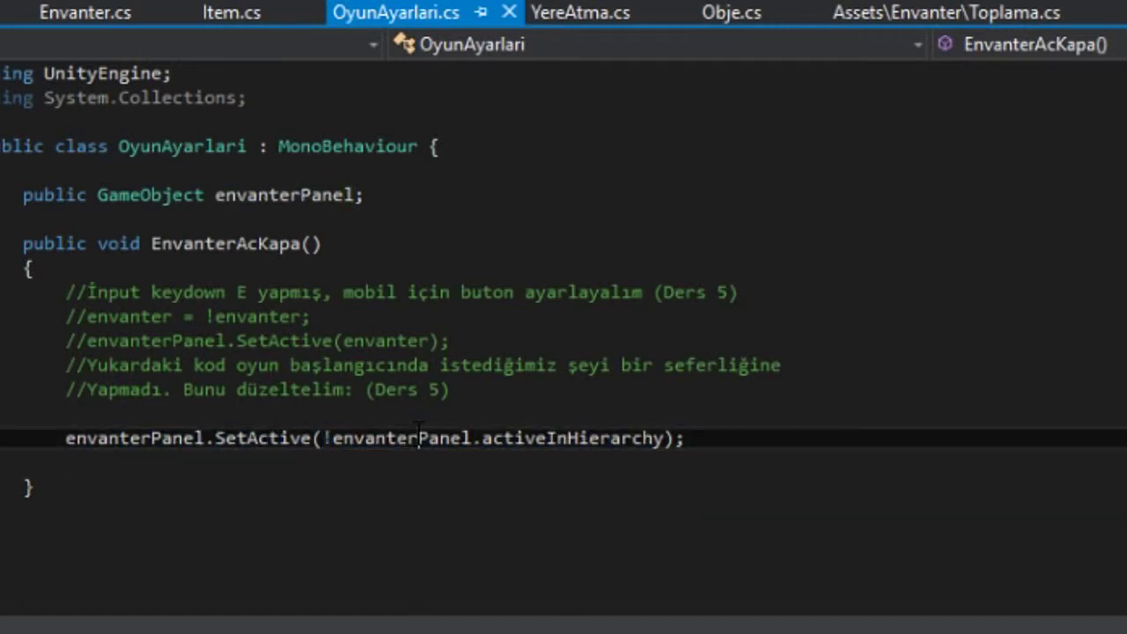
click(333, 438)
drag(333, 438, 788, 435)
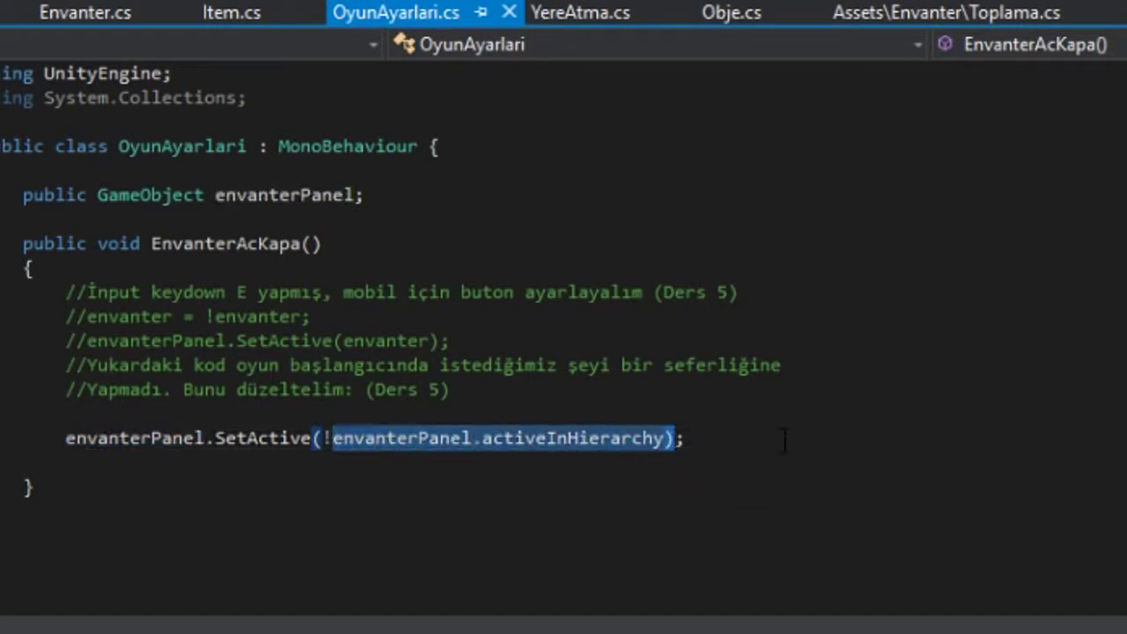
click(387, 438)
double_click(556, 437)
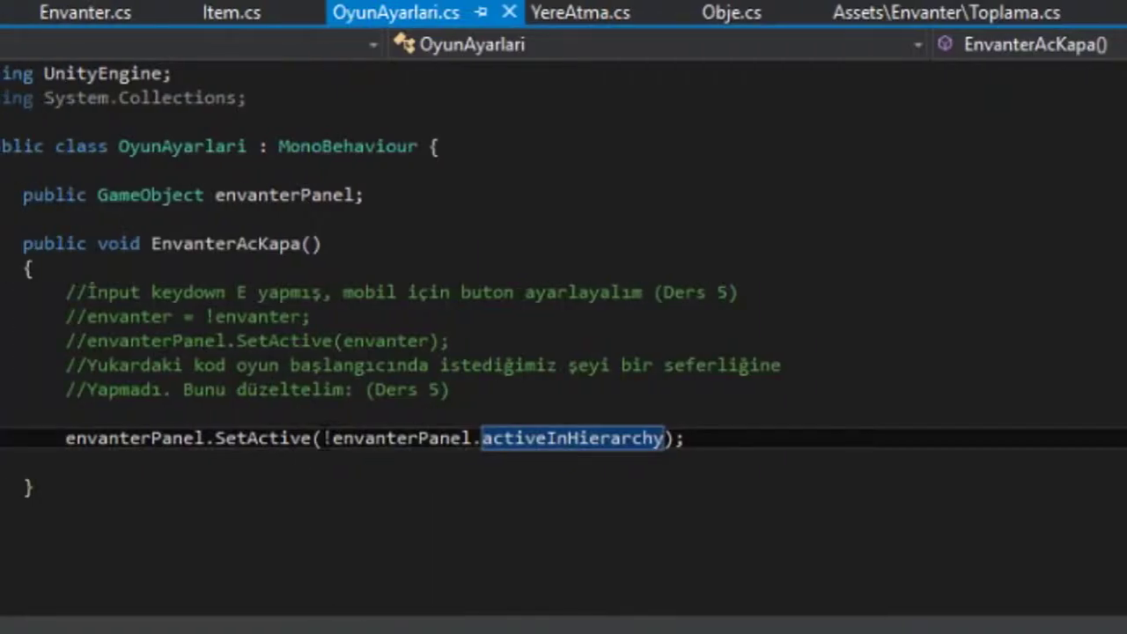
click(326, 438)
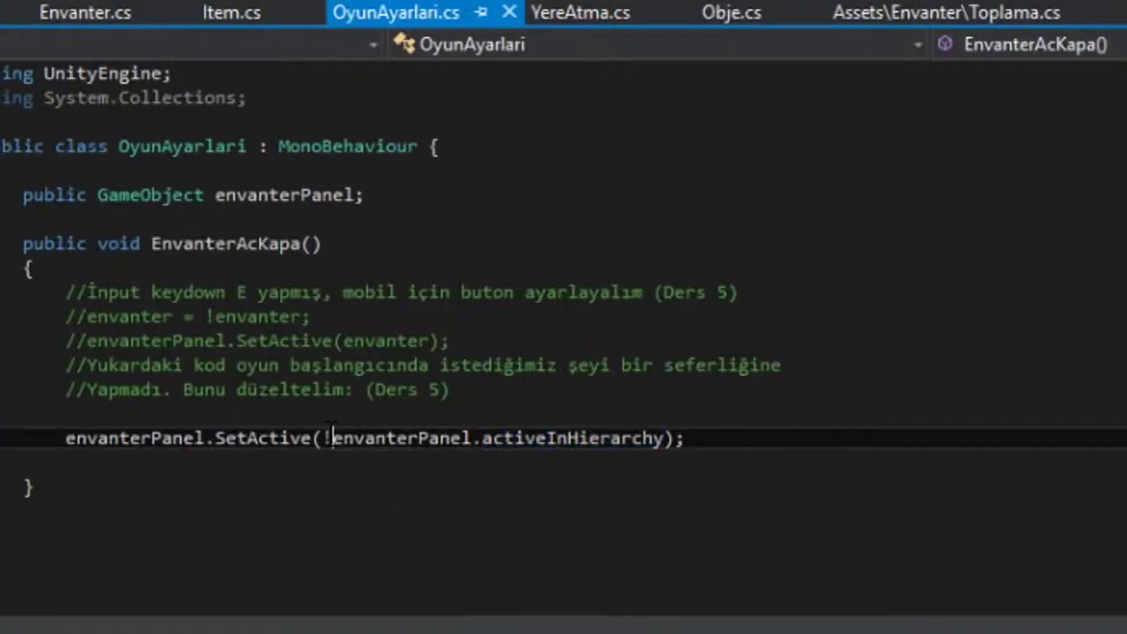
double_click(261, 437)
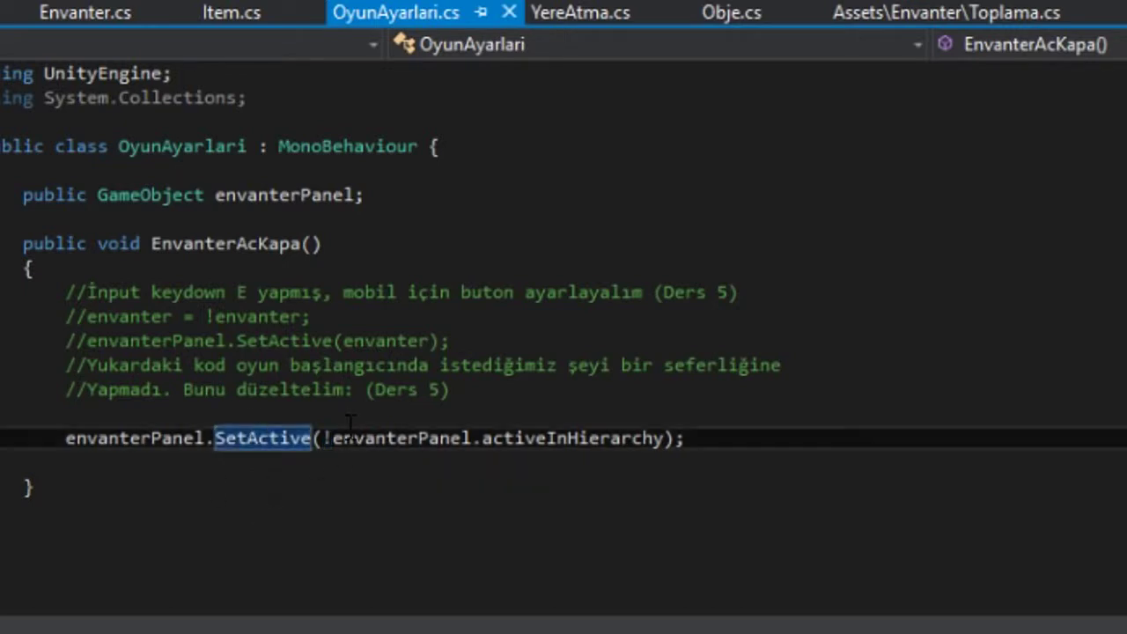
click(724, 439)
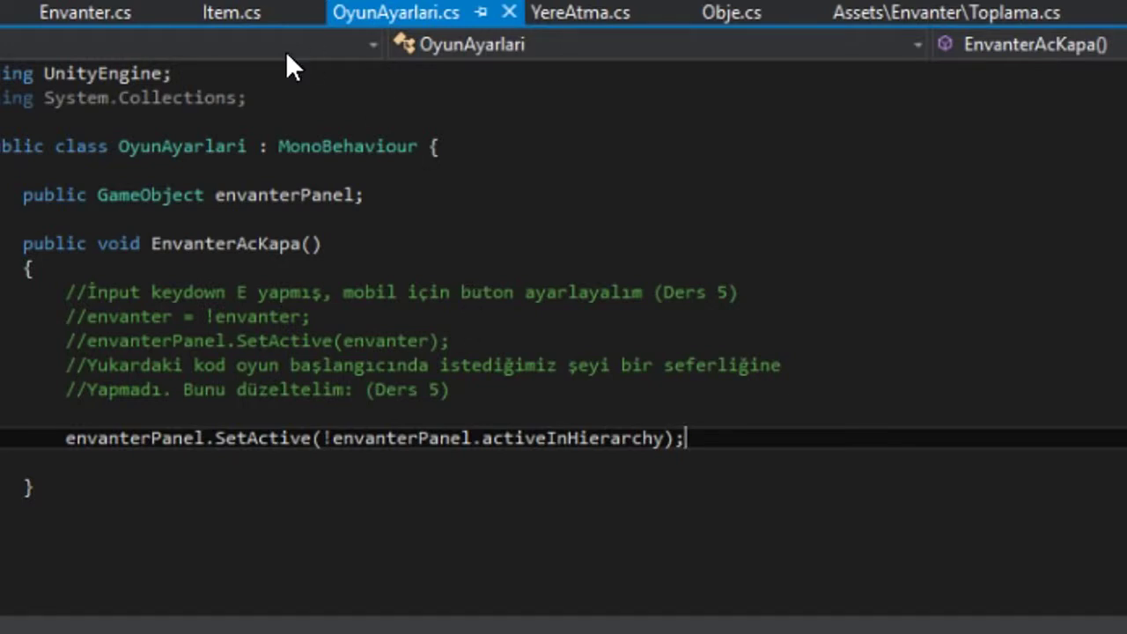
key(alt+Tab)
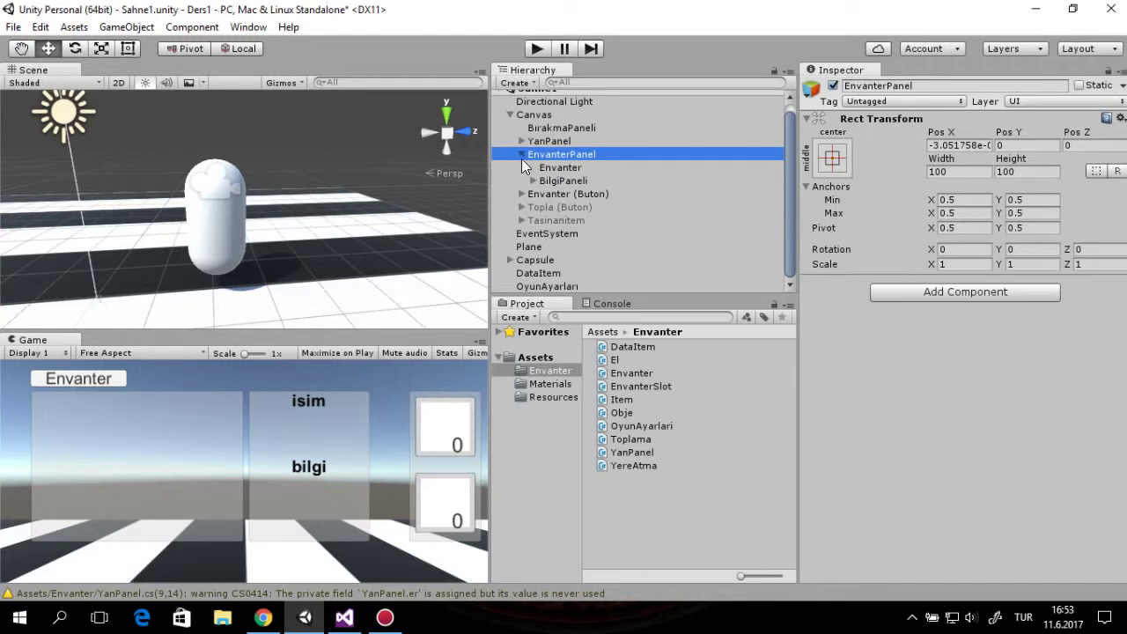
Select Topla (Buton), enter Play mode, and arrange the red and green crystals in the inventory grid
click(522, 159)
click(555, 190)
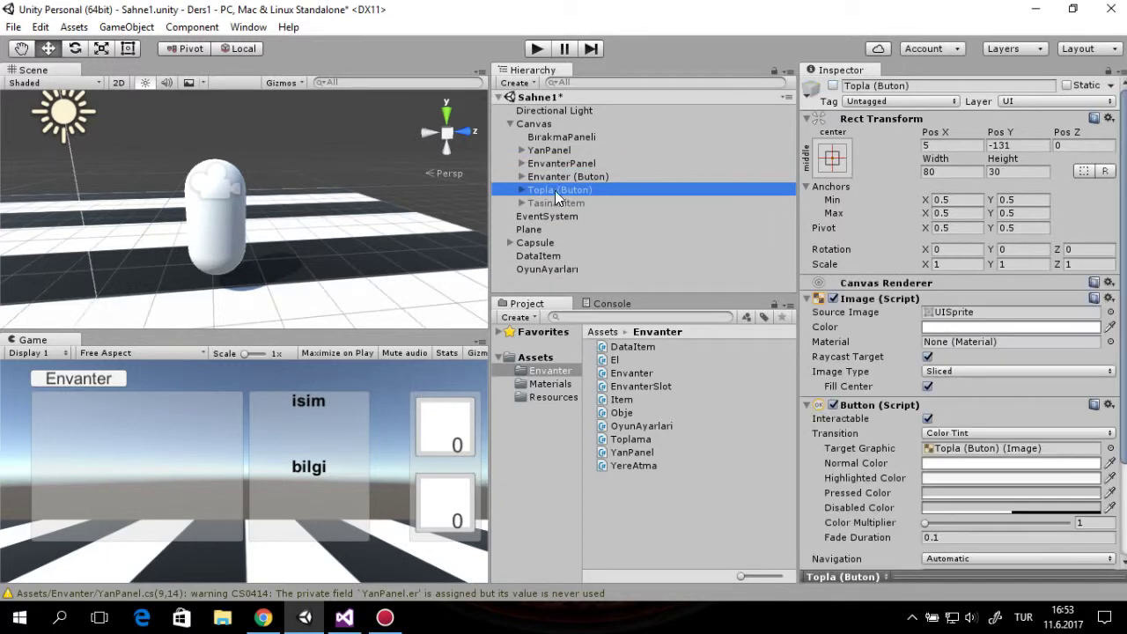
click(535, 47)
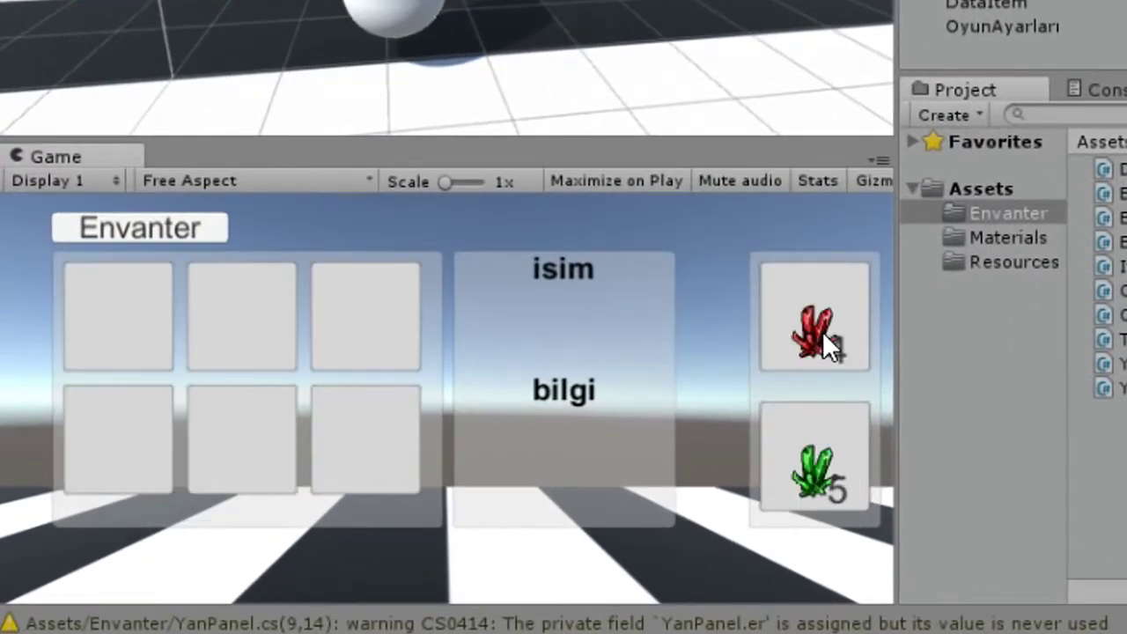
drag(820, 347, 364, 337)
drag(741, 491, 379, 441)
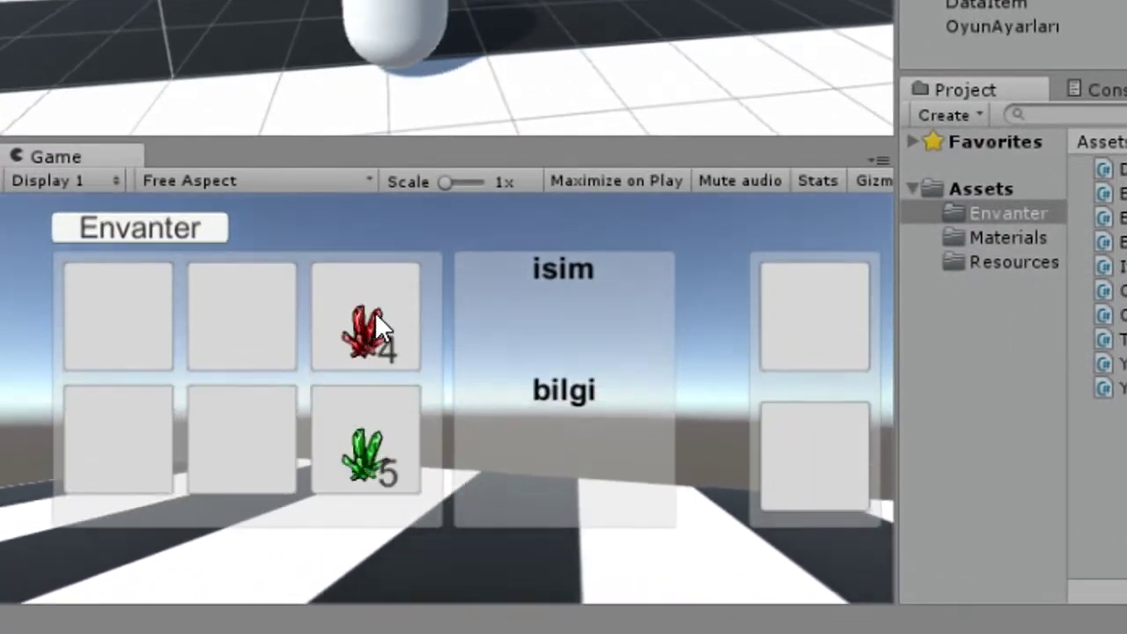
drag(379, 335, 229, 334)
drag(366, 401, 365, 335)
mouse_move(242, 332)
mouse_down()
mouse_move(252, 397)
mouse_move(233, 436)
mouse_move(242, 335)
mouse_up()
mouse_move(365, 335)
mouse_down()
mouse_move(390, 365)
mouse_move(366, 440)
mouse_up()
Drop the red crystal outside the inventory panel, close the panel, and collect it with Al
drag(295, 346, 365, 335)
drag(365, 440, 242, 335)
mouse_move(365, 334)
mouse_down()
mouse_move(420, 592)
mouse_move(378, 318)
mouse_move(379, 558)
mouse_up()
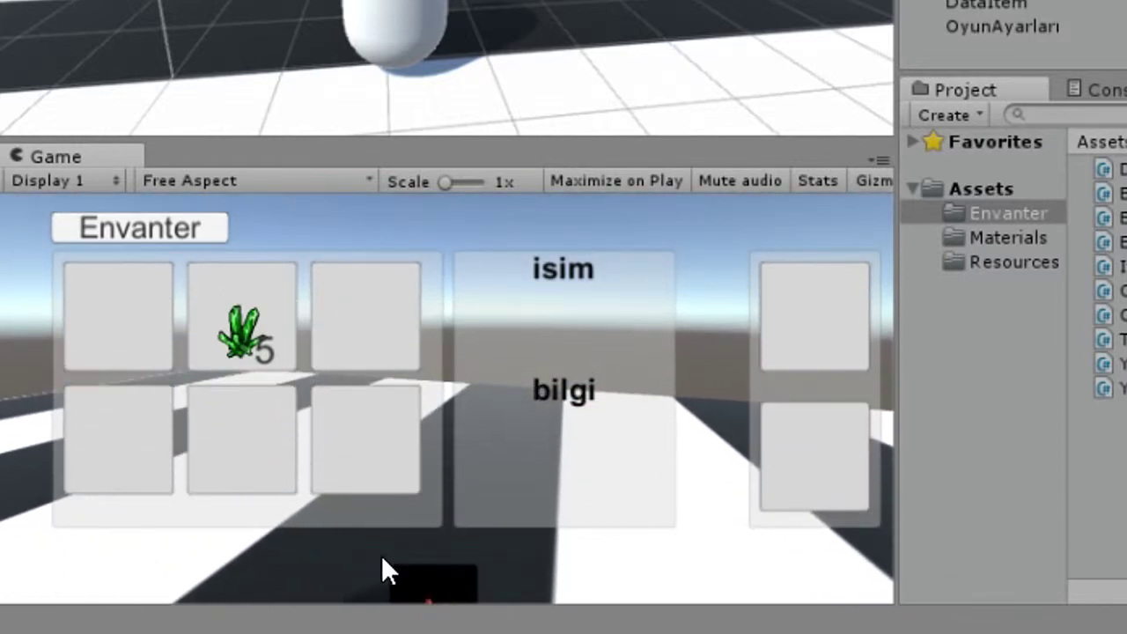
drag(377, 570, 382, 571)
click(161, 236)
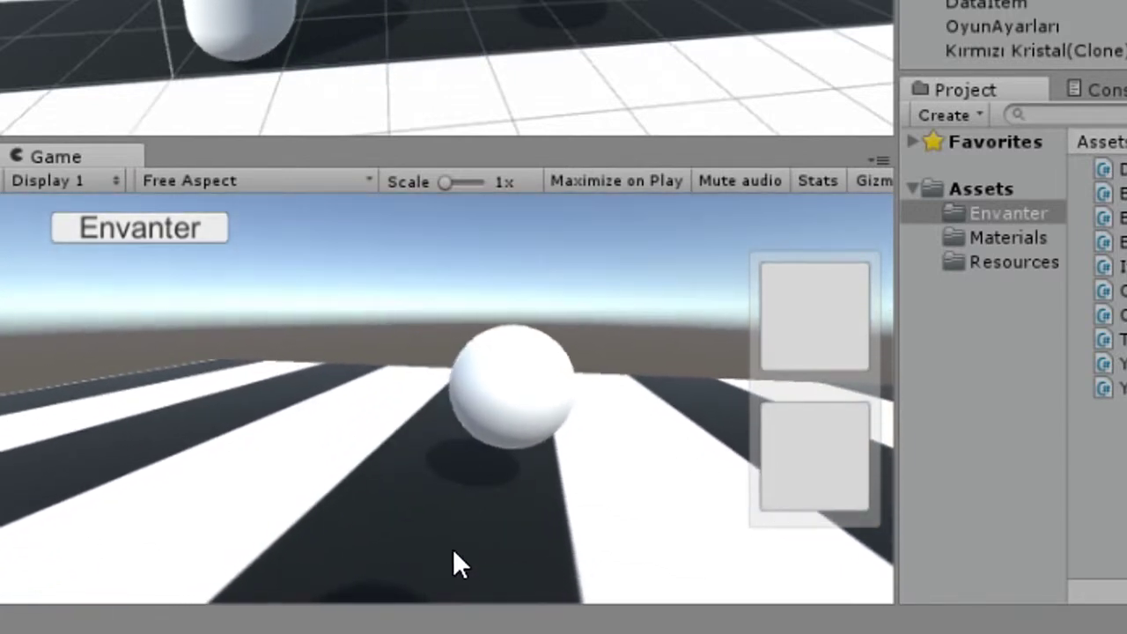
click(437, 543)
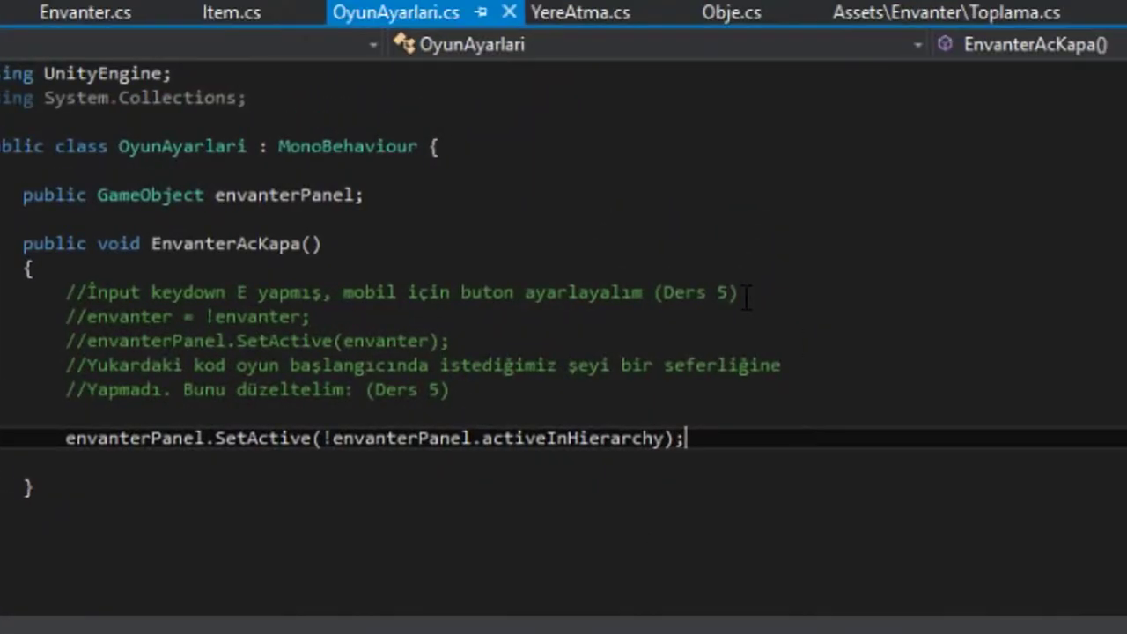
Bring up the YereAtma script and select the BirakmaPaneli drop area in the Hierarchy
click(596, 13)
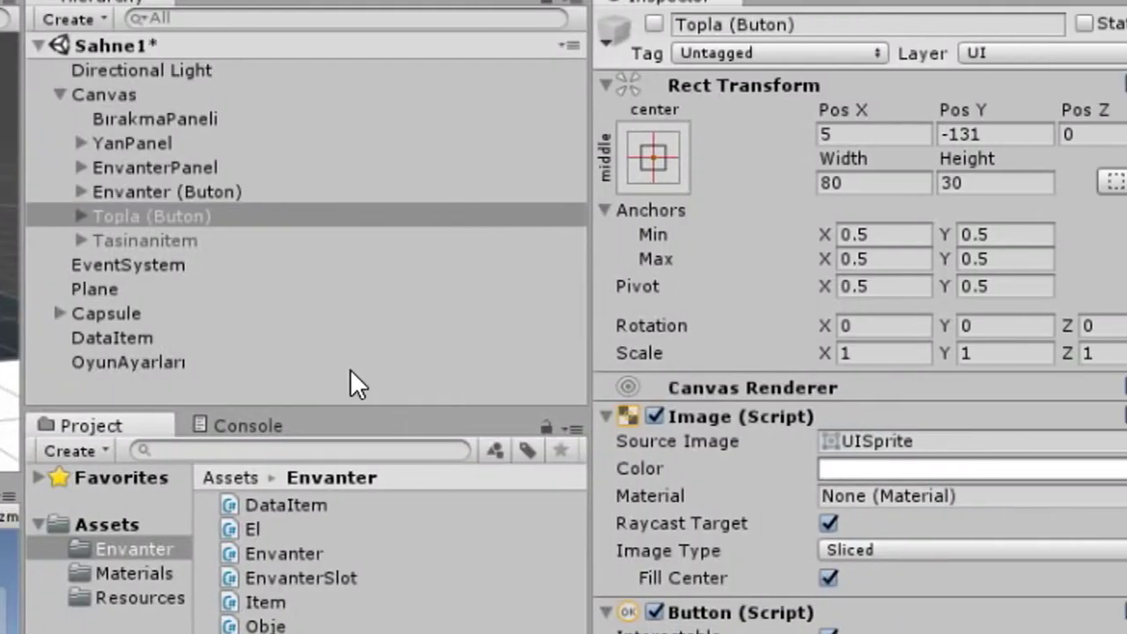
click(171, 123)
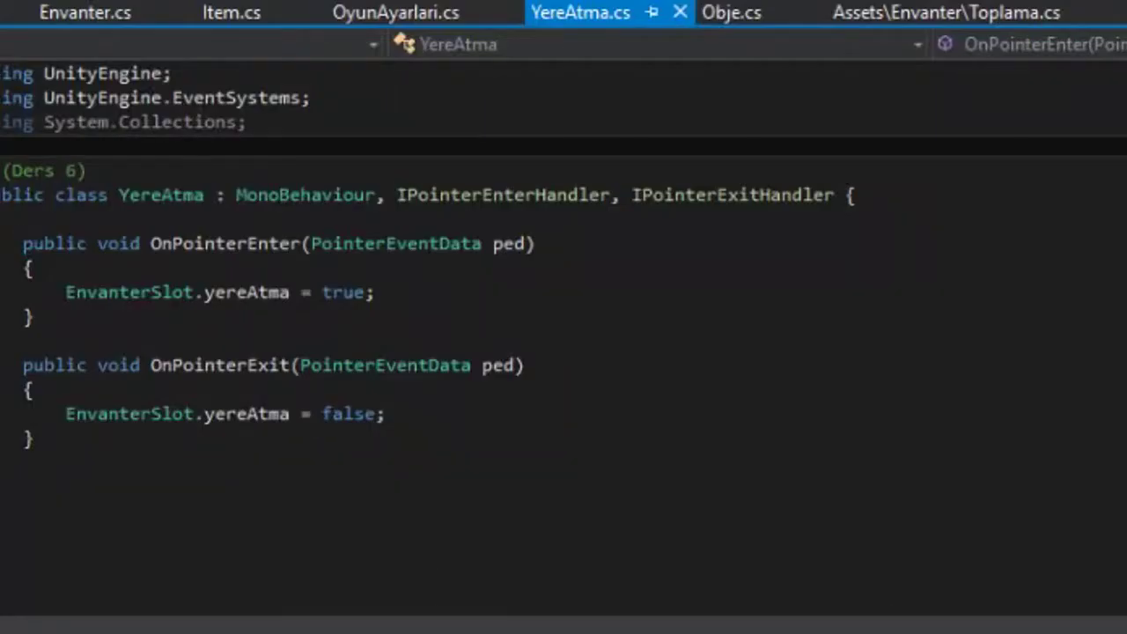
Review YereAtma's UnityEngine.EventSystems import and its IPointerEnterHandler and IPointerExitHandler interfaces
click(473, 192)
key(End)
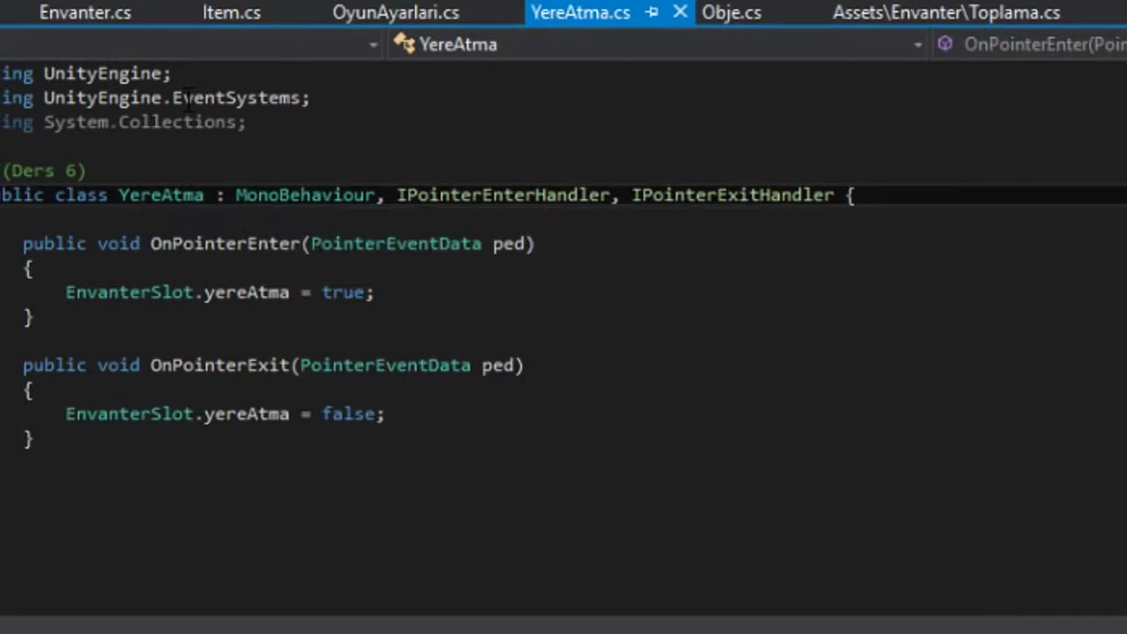
click(97, 97)
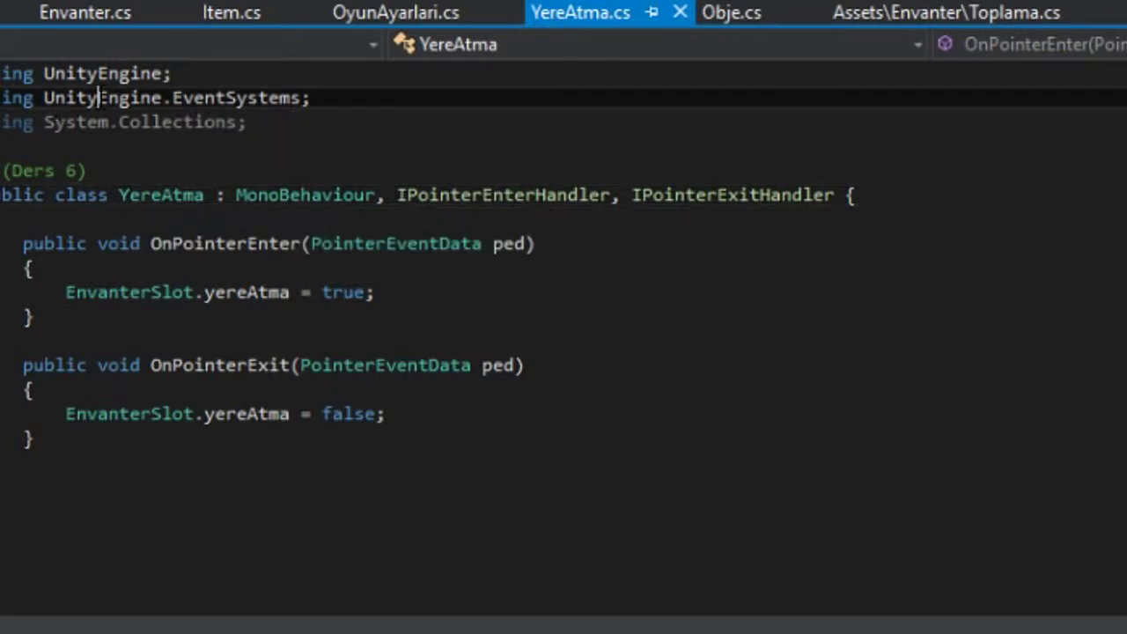
click(247, 98)
click(344, 99)
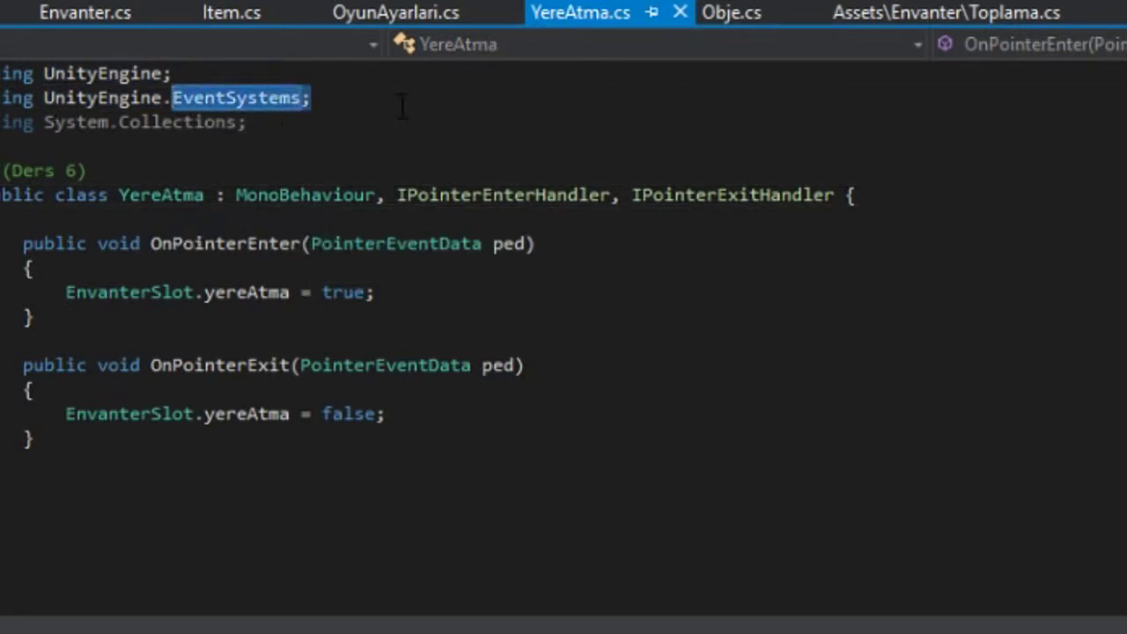
click(471, 194)
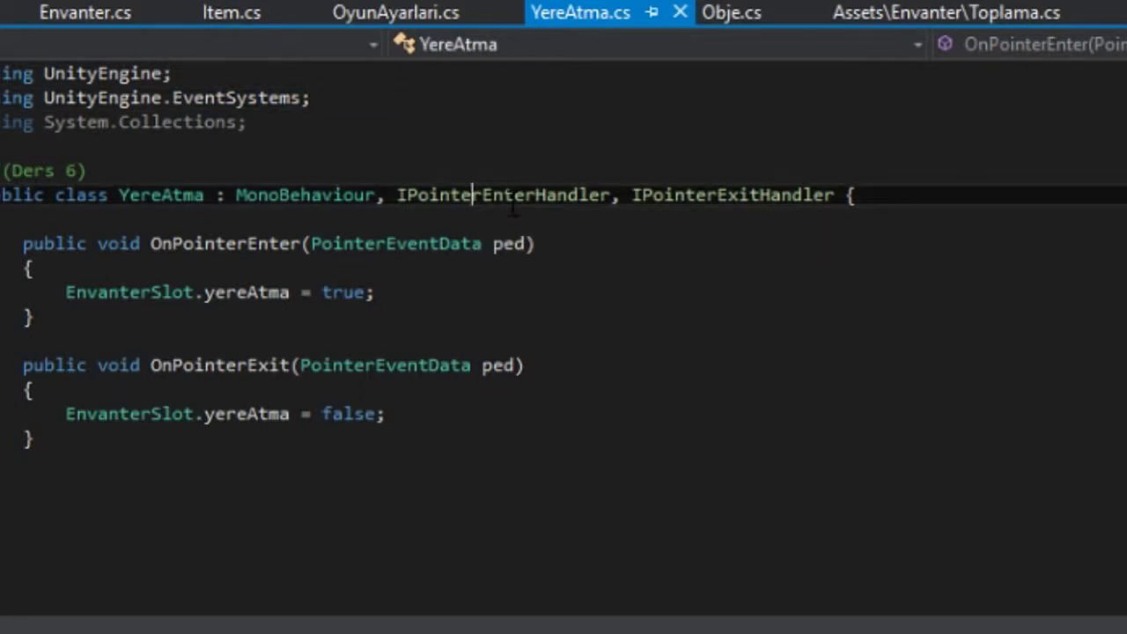
double_click(523, 193)
click(740, 195)
double_click(738, 195)
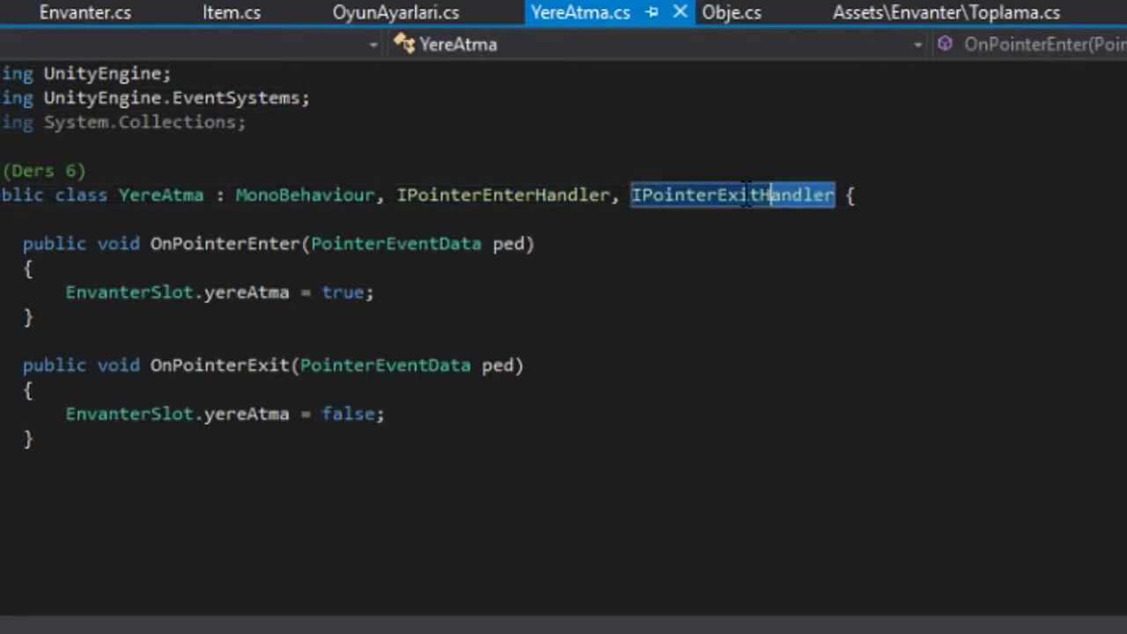
click(908, 195)
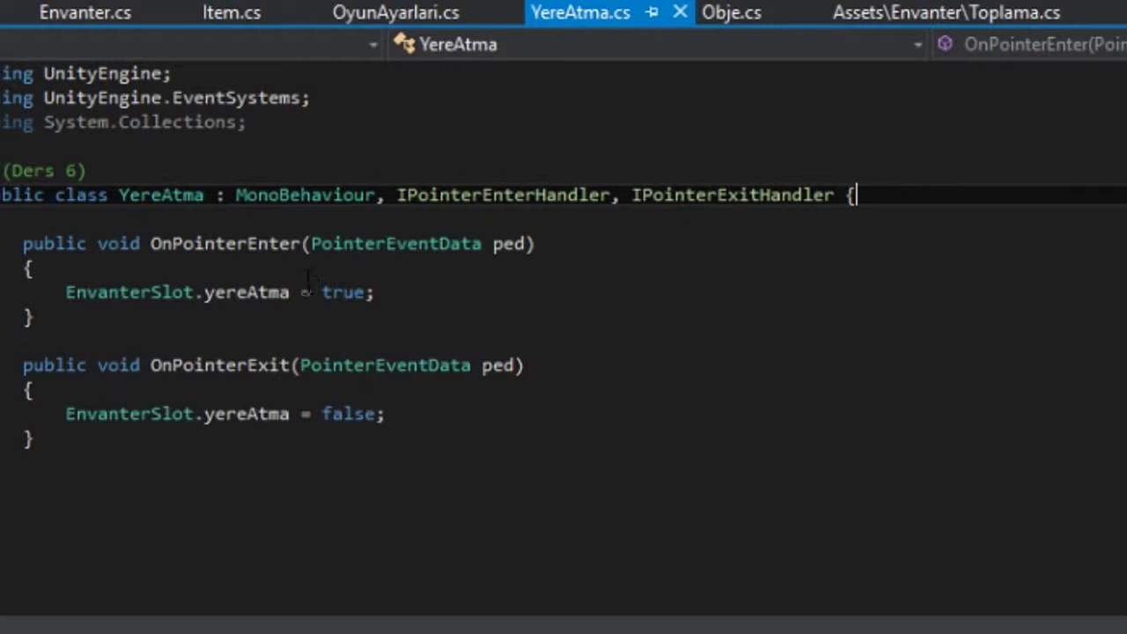
Walk through OnPointerEnter(PointerEventData ped) and its EnvanterSlot.yereAtma = true assignment
click(69, 244)
click(95, 364)
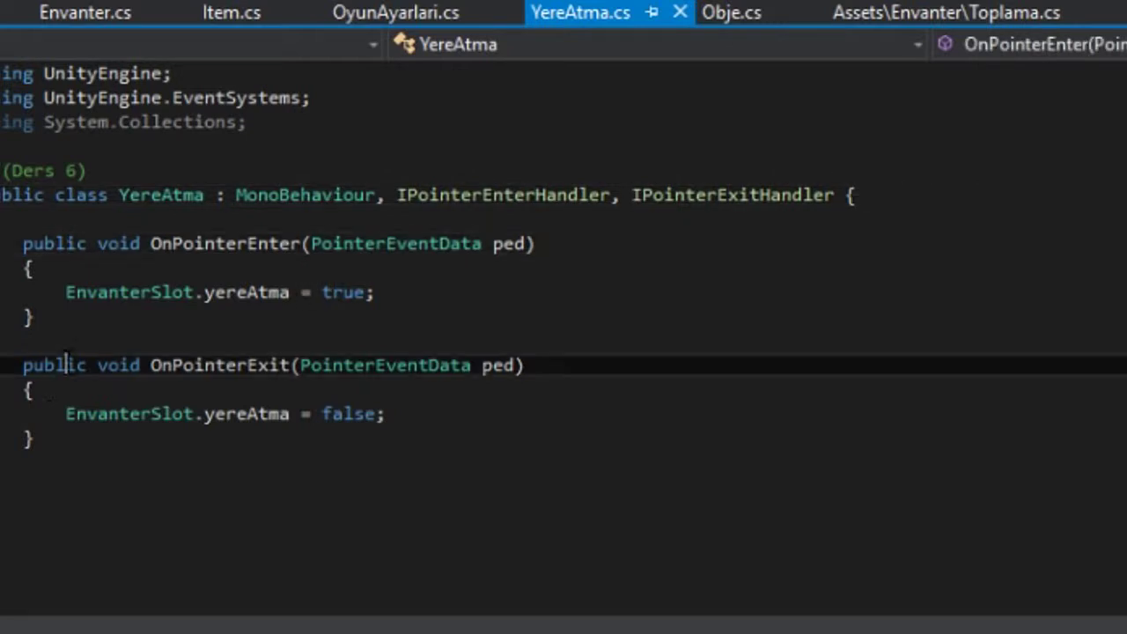
click(220, 268)
click(119, 229)
click(54, 244)
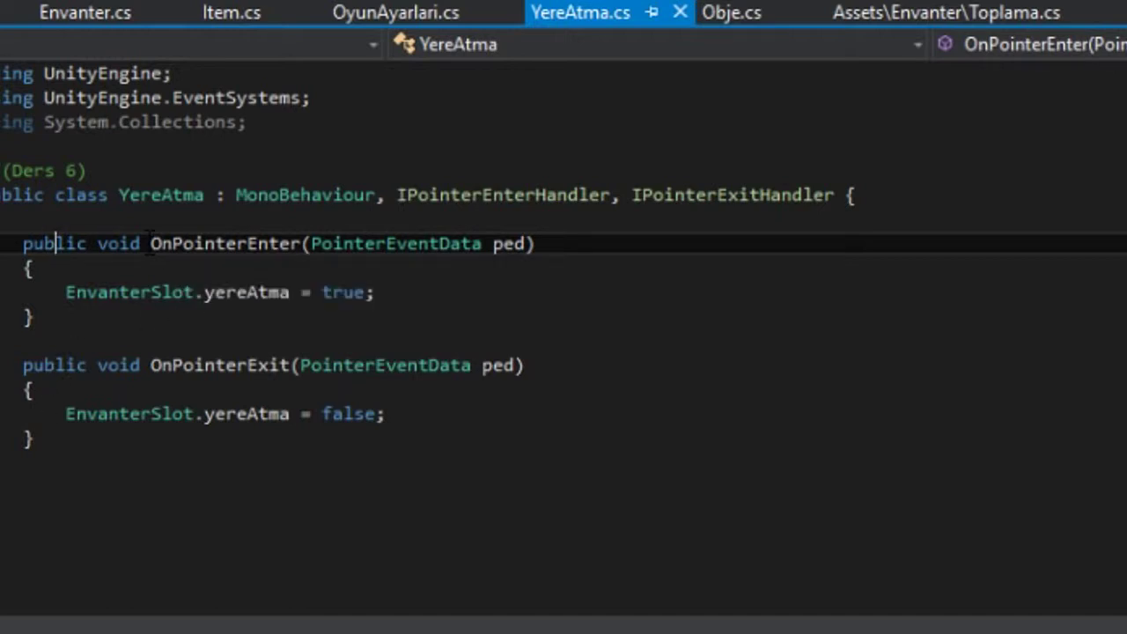
drag(150, 244, 302, 244)
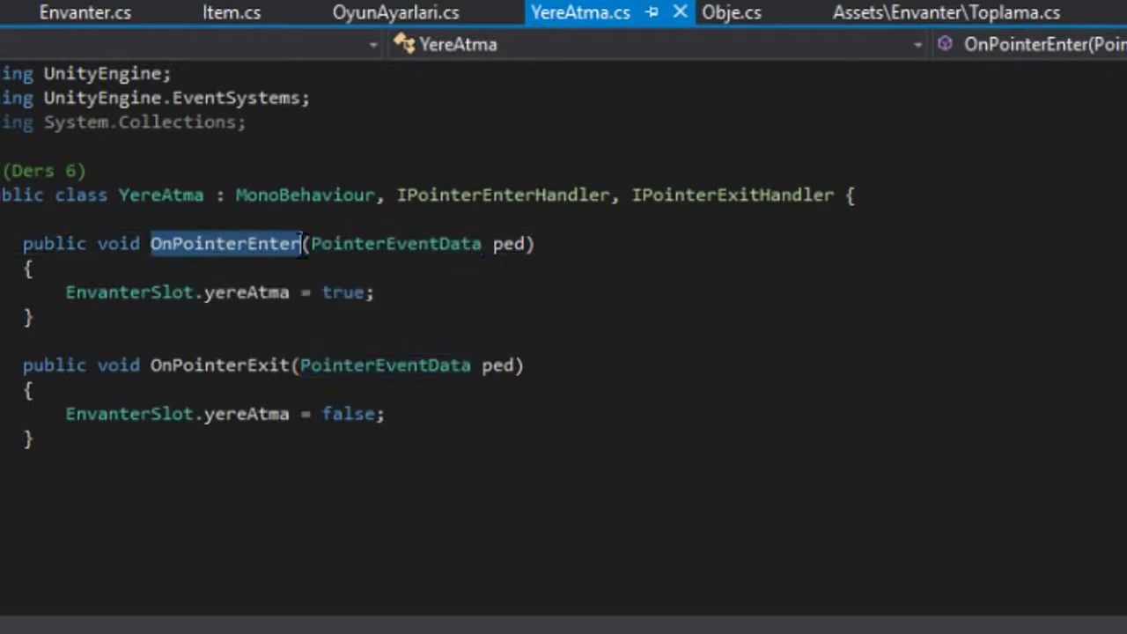
click(396, 244)
click(511, 244)
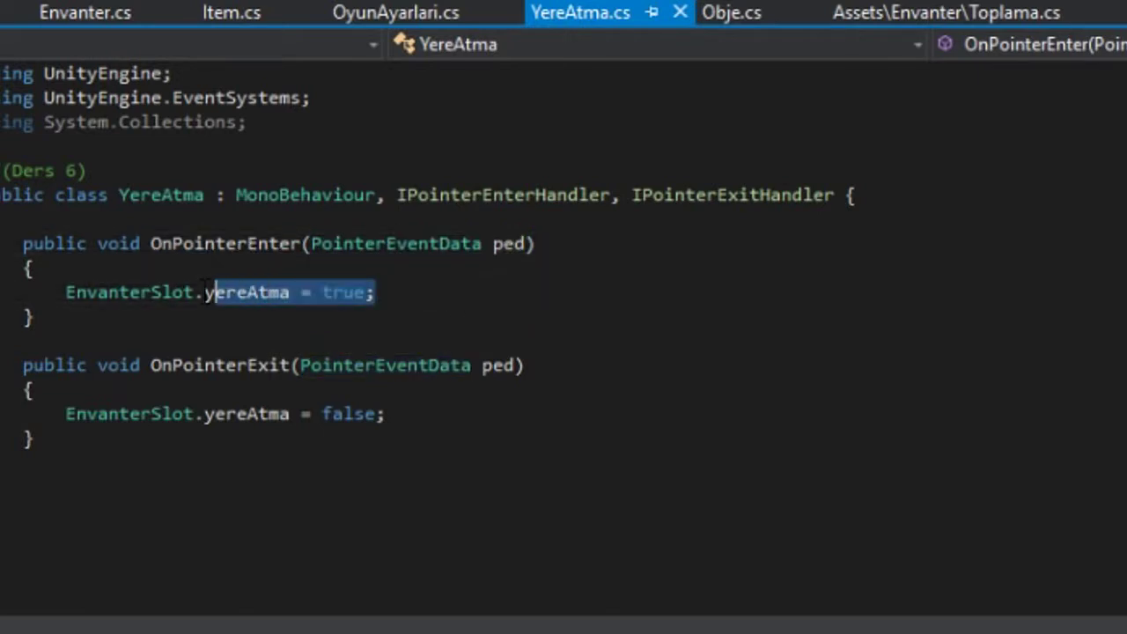
drag(457, 295, 131, 293)
click(380, 294)
click(22, 30)
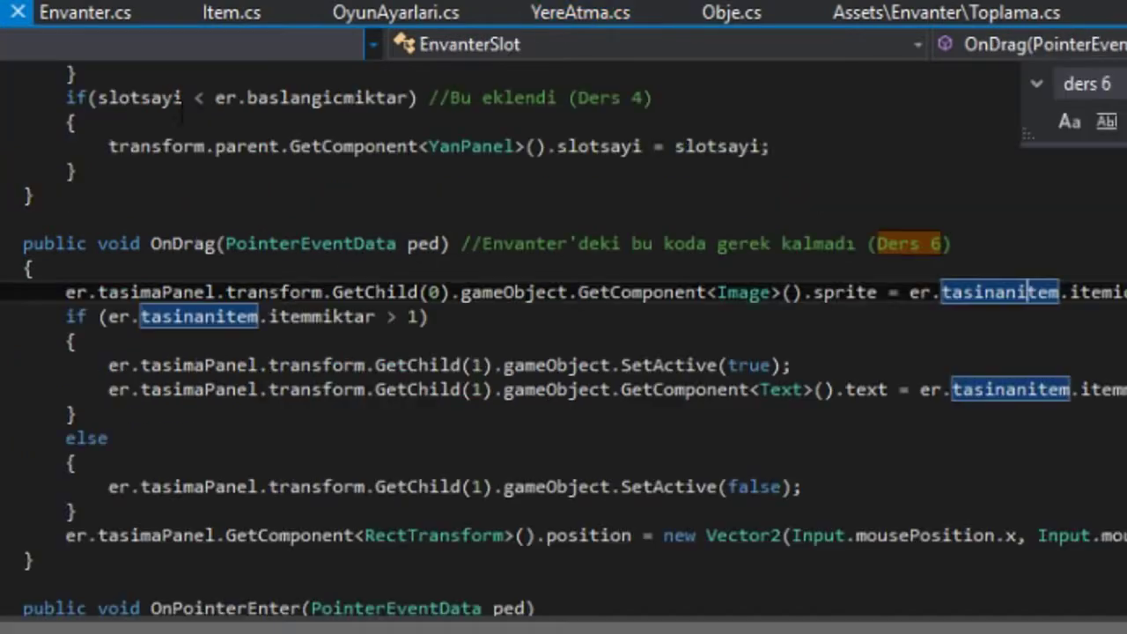
scroll(528, 317, up, 10)
scroll(528, 317, up, 5)
scroll(528, 317, down, 4)
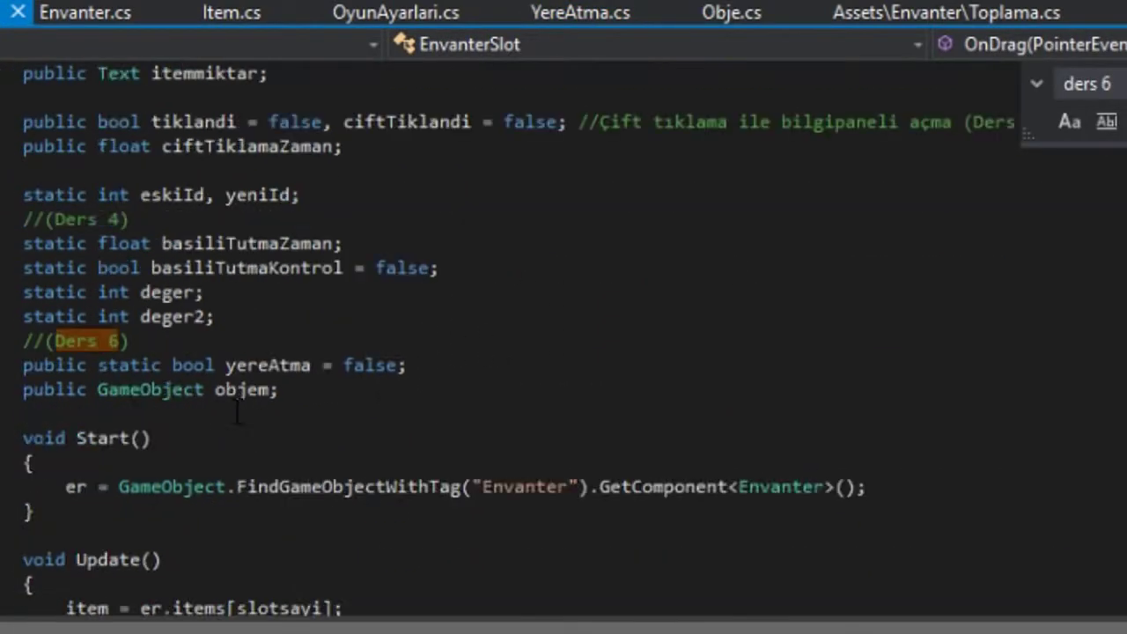
click(54, 364)
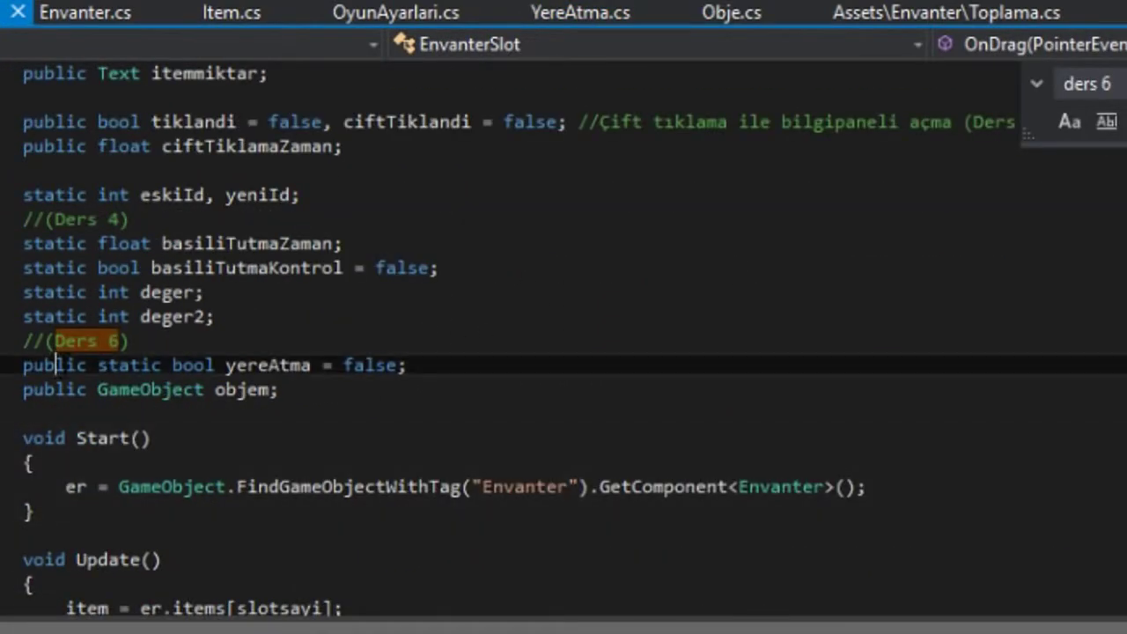
click(177, 364)
click(267, 365)
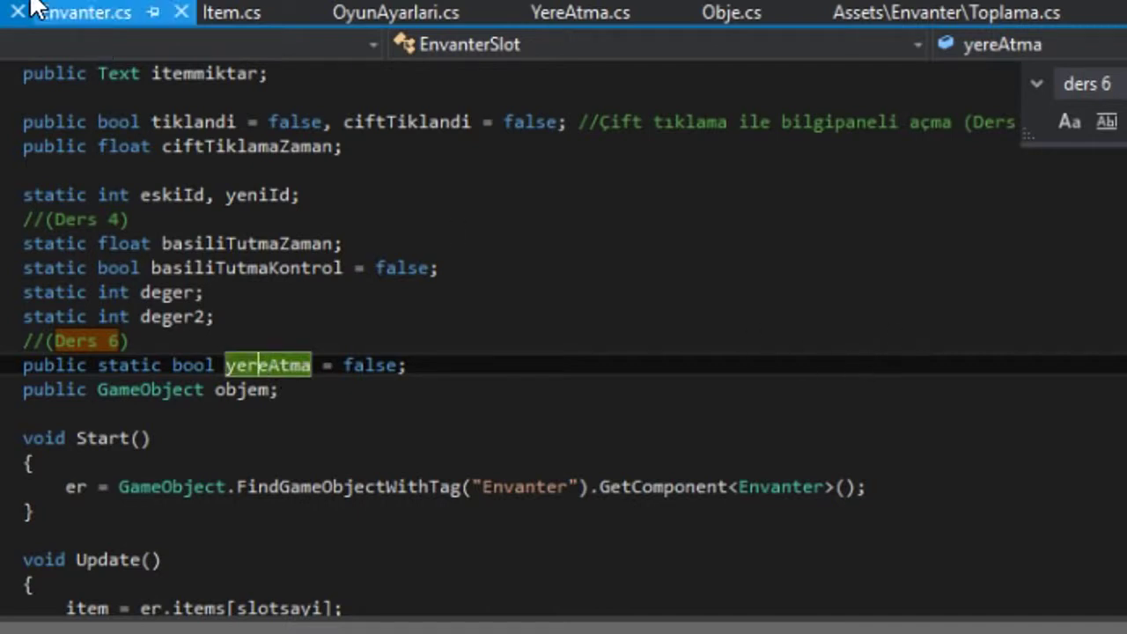
click(615, 10)
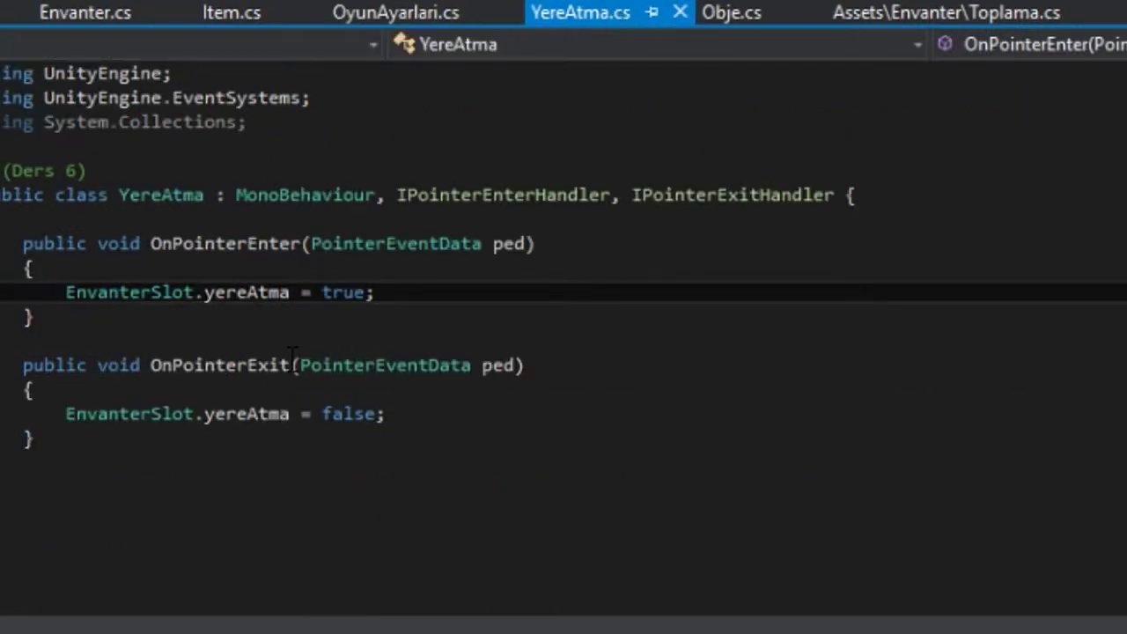
click(99, 296)
click(227, 295)
click(249, 244)
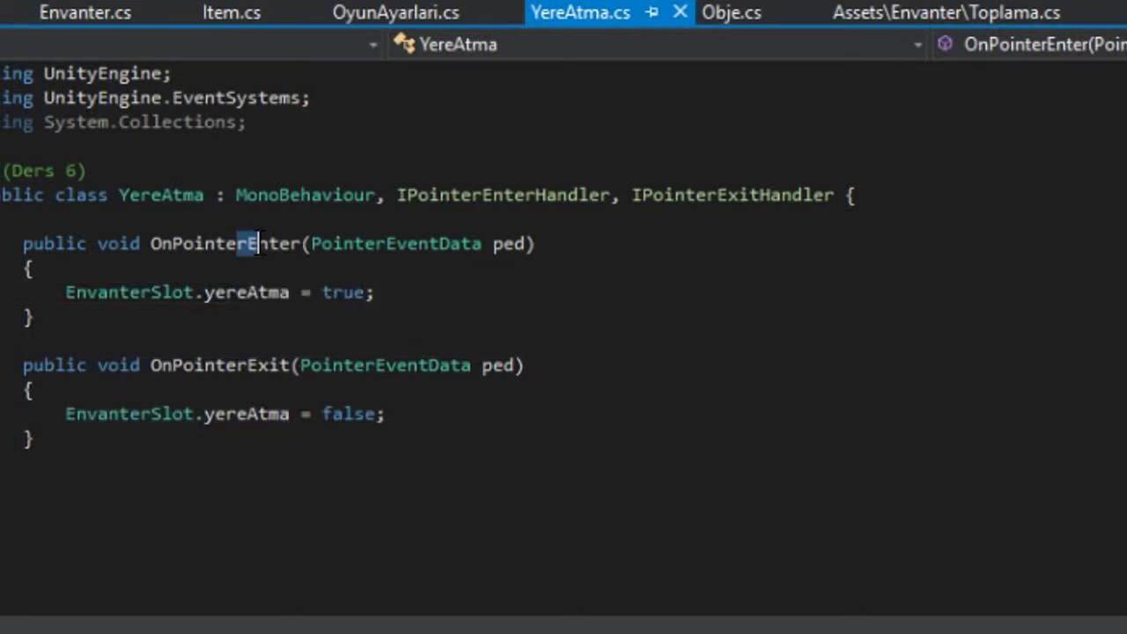
click(345, 293)
click(259, 366)
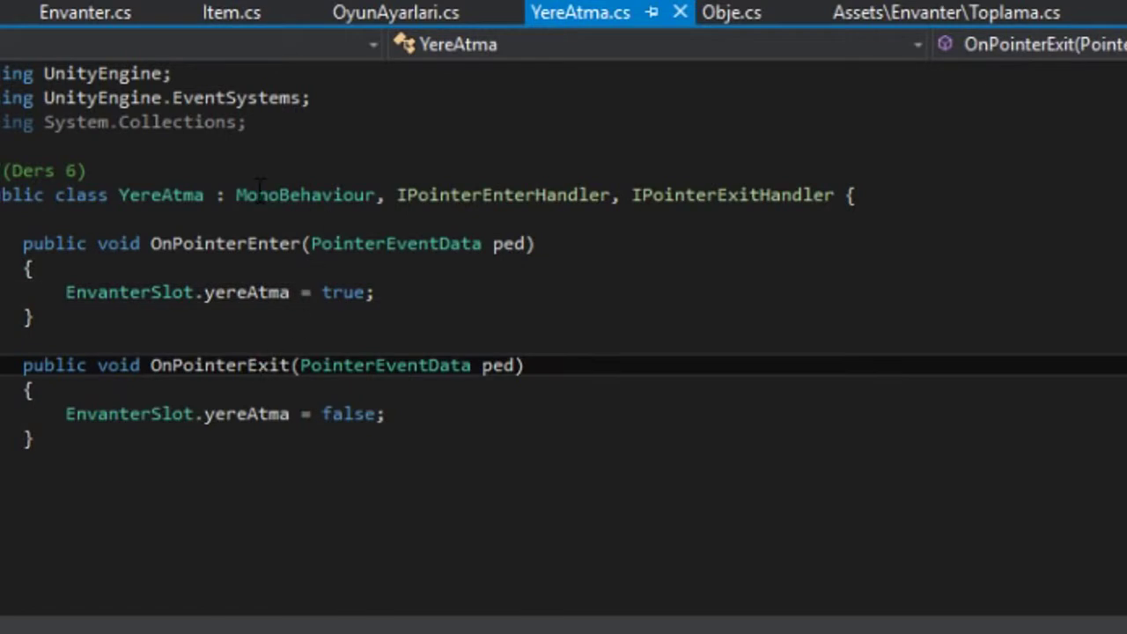
click(140, 415)
click(257, 414)
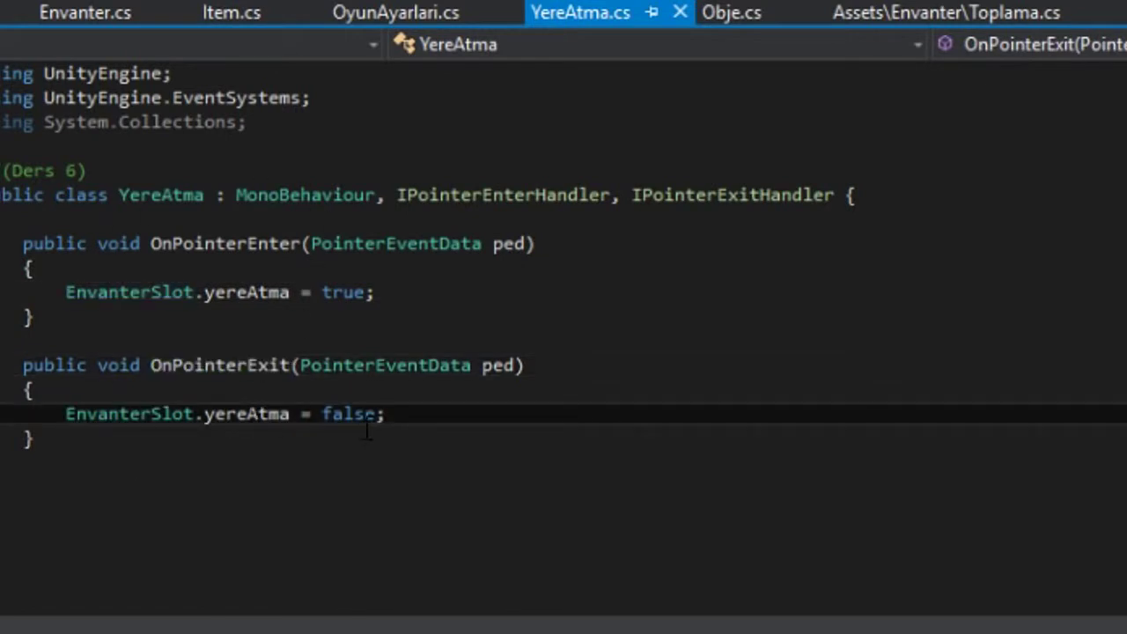
key(F12)
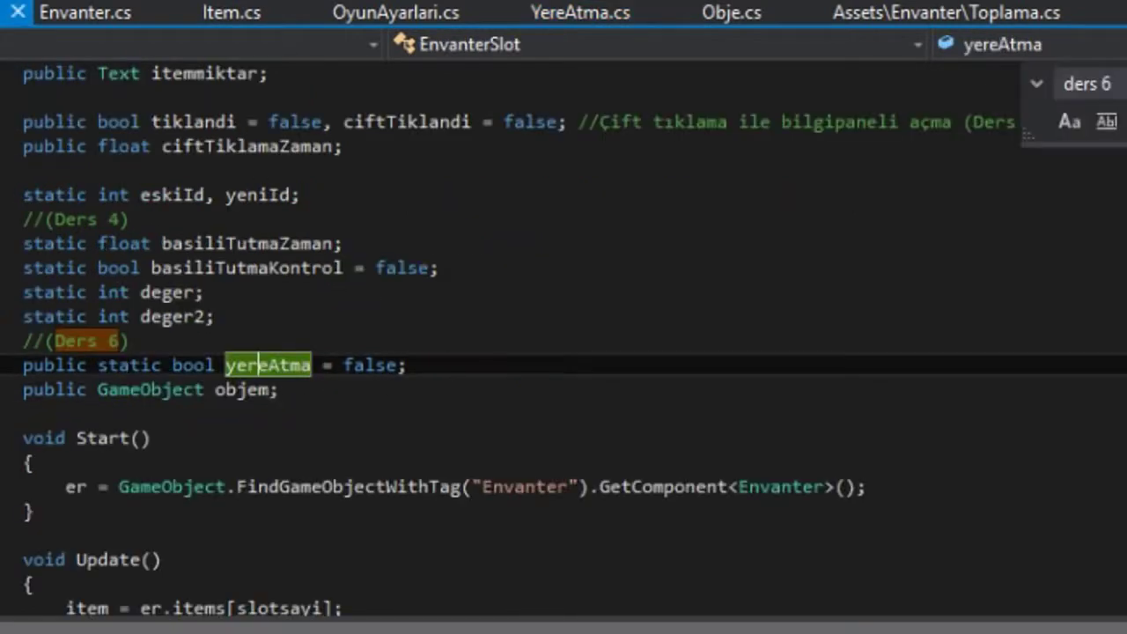
key(ctrl+Right)
key(ctrl+Right)
key(Right)
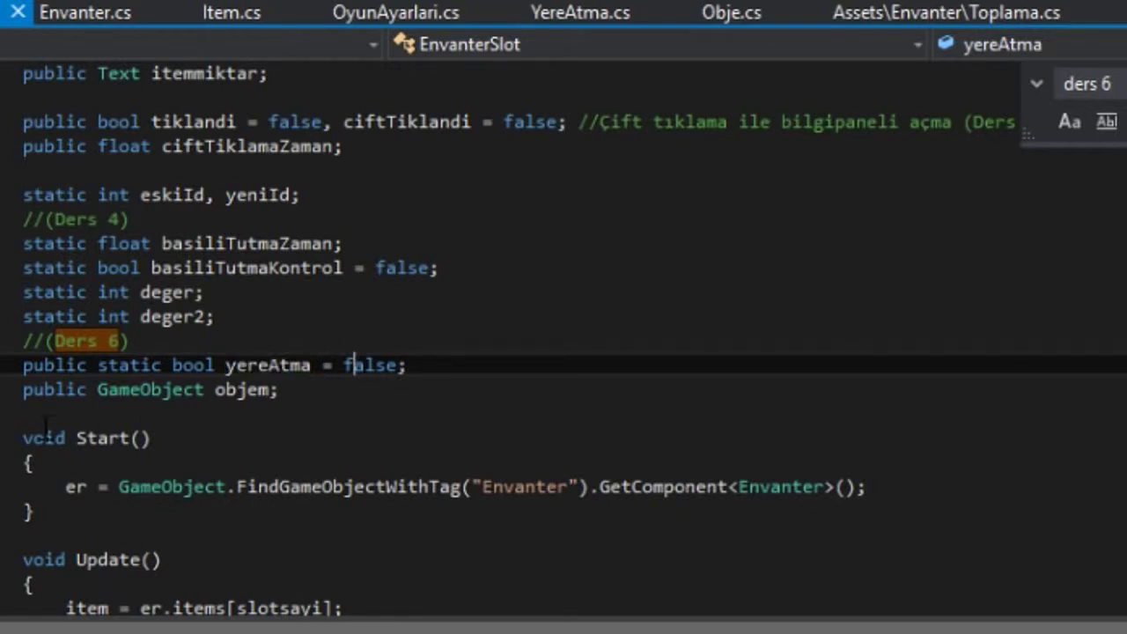
drag(25, 389, 300, 387)
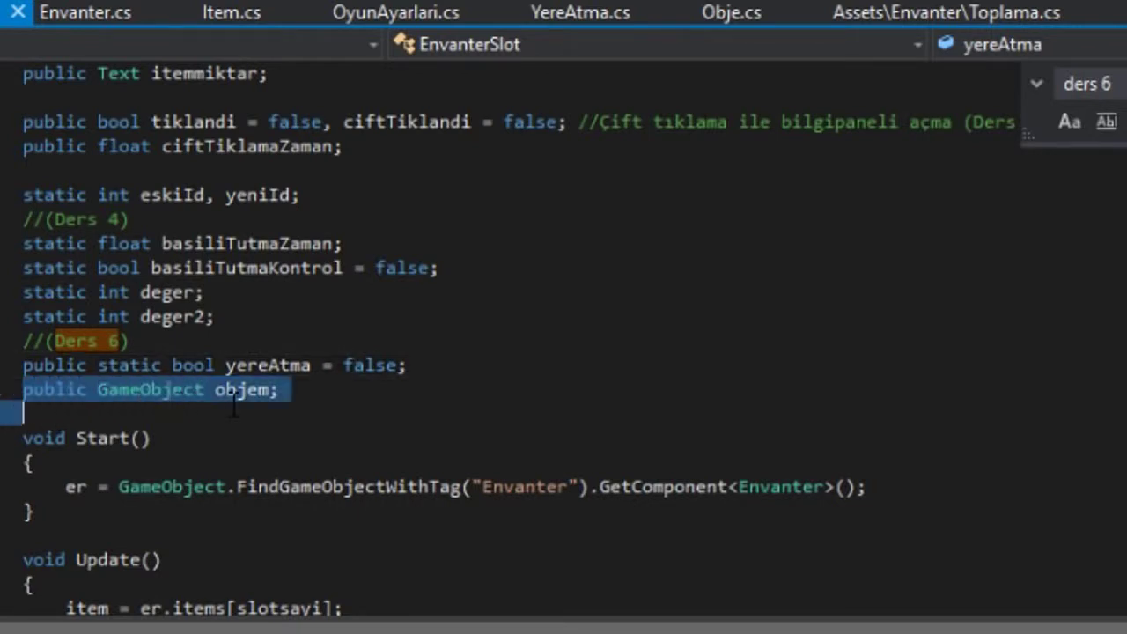
click(308, 387)
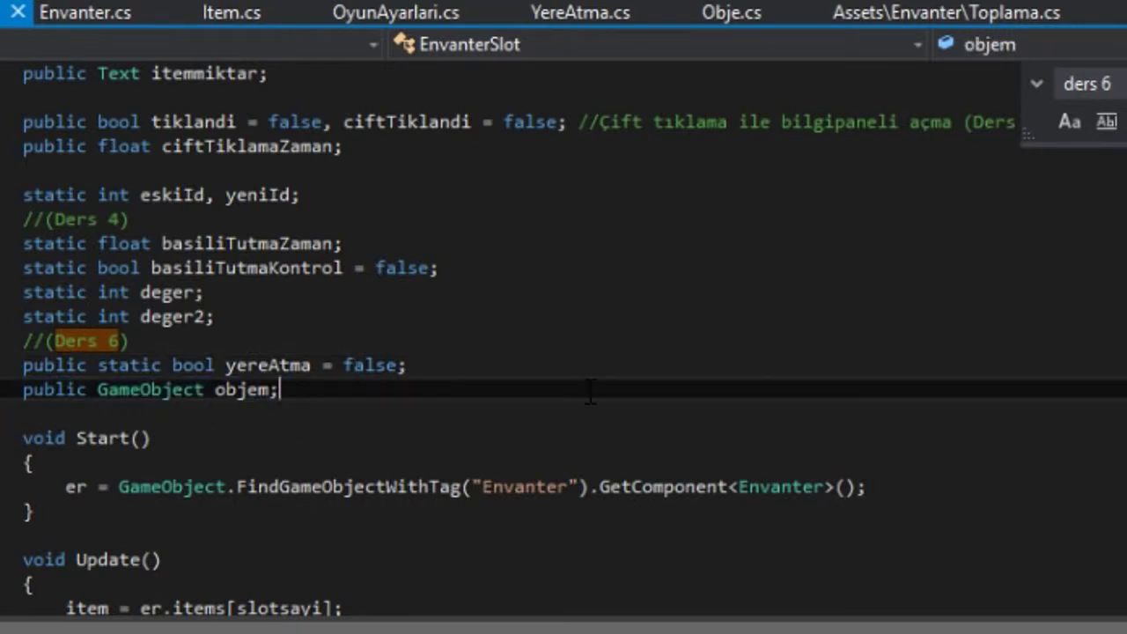
scroll(574, 342, down, 8)
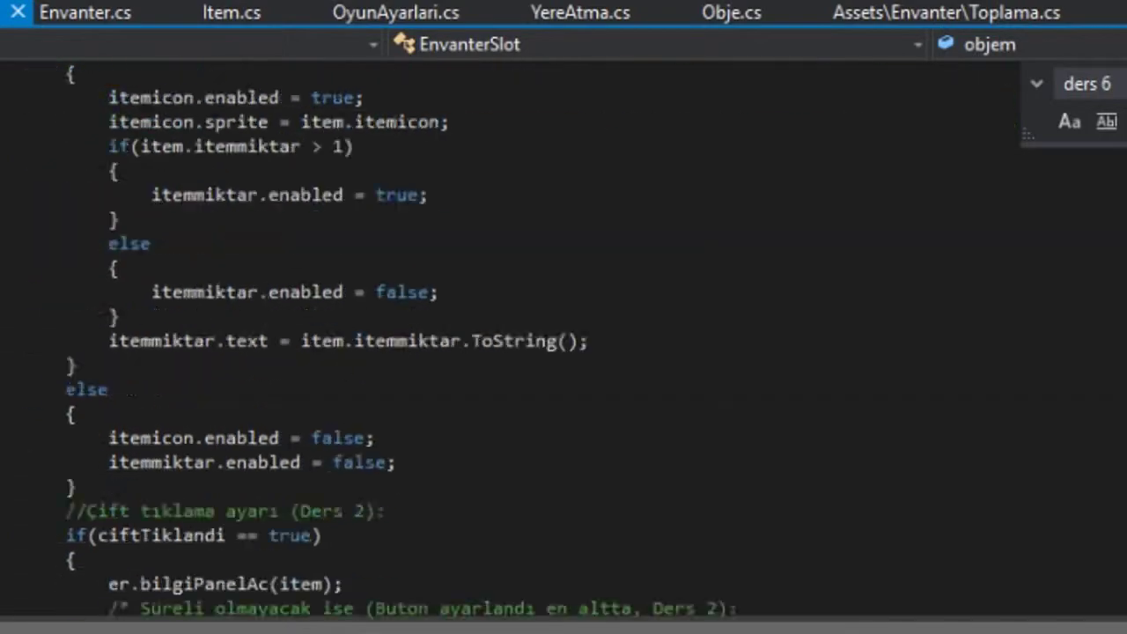
scroll(575, 341, down, 8)
scroll(575, 342, down, 2)
scroll(575, 342, down, 5)
scroll(563, 334, down, 4)
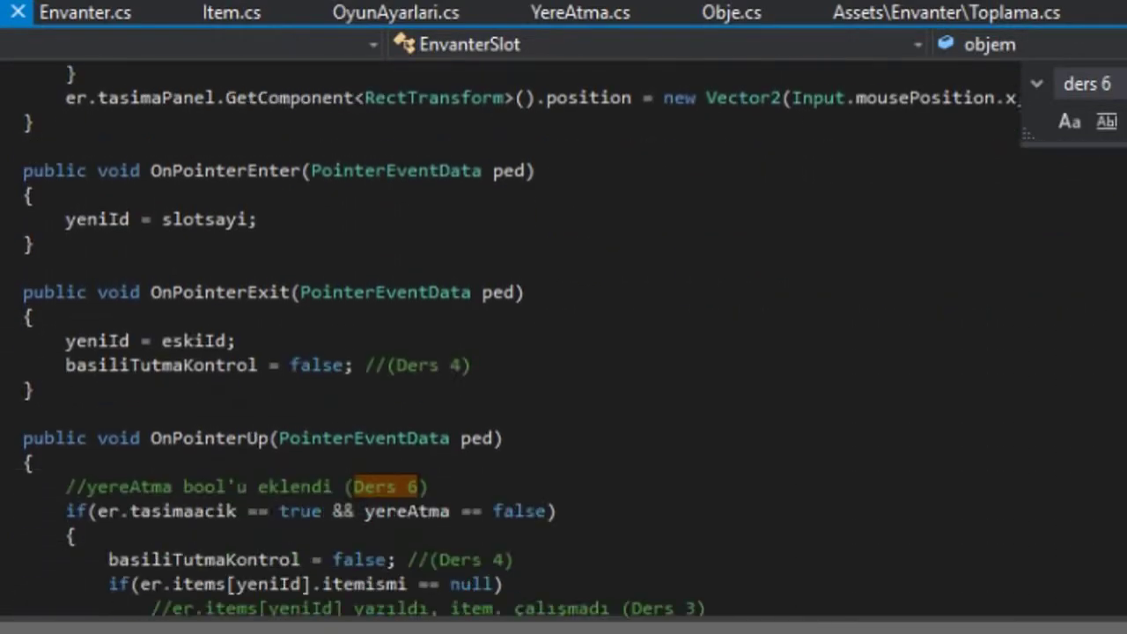
scroll(564, 334, down, 10)
scroll(563, 335, up, 9)
click(209, 343)
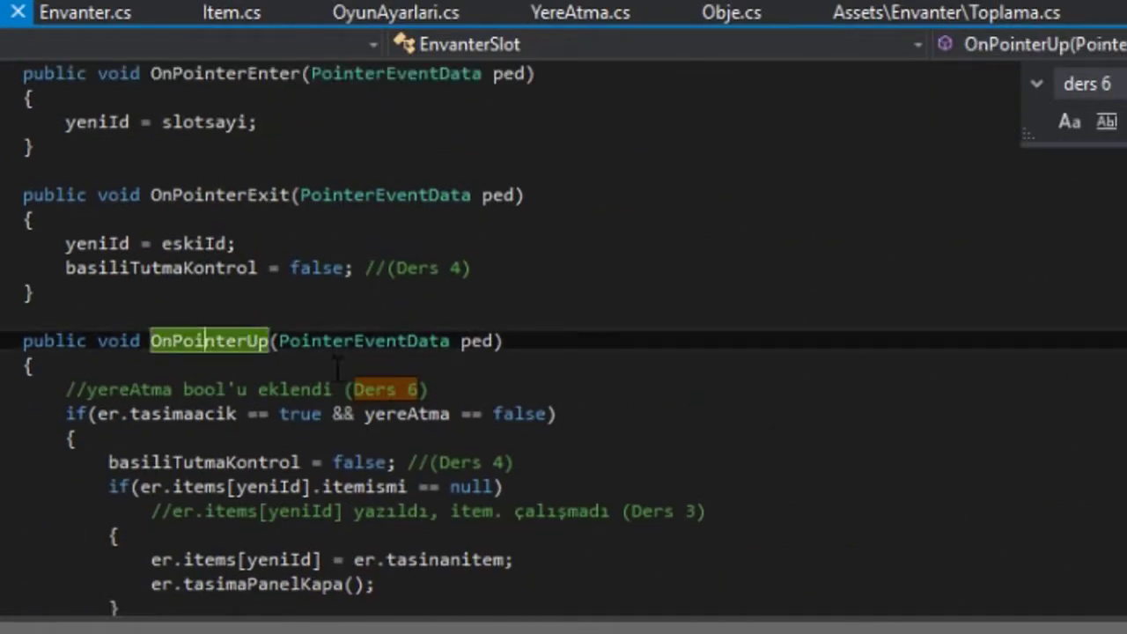
scroll(341, 383, down, 2)
click(119, 243)
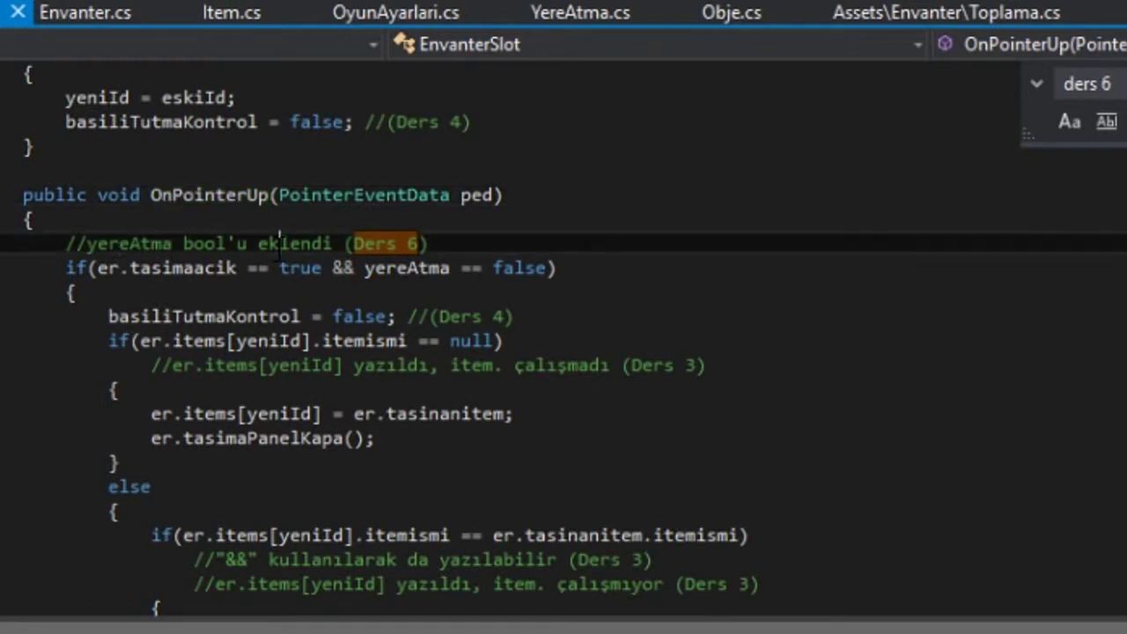
drag(333, 269, 555, 268)
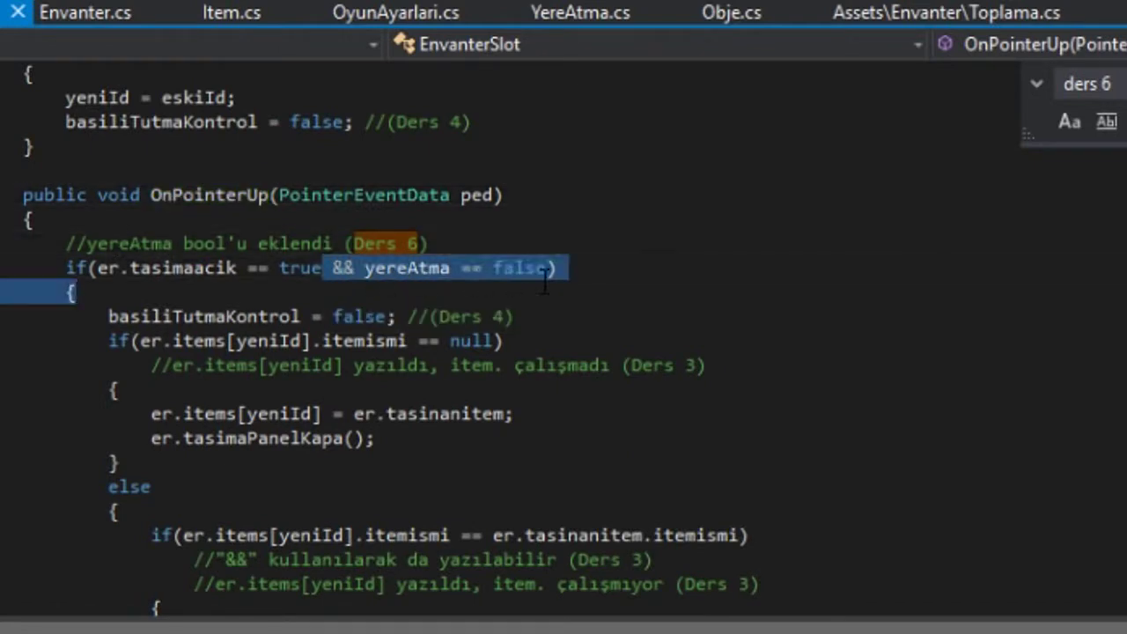
click(278, 271)
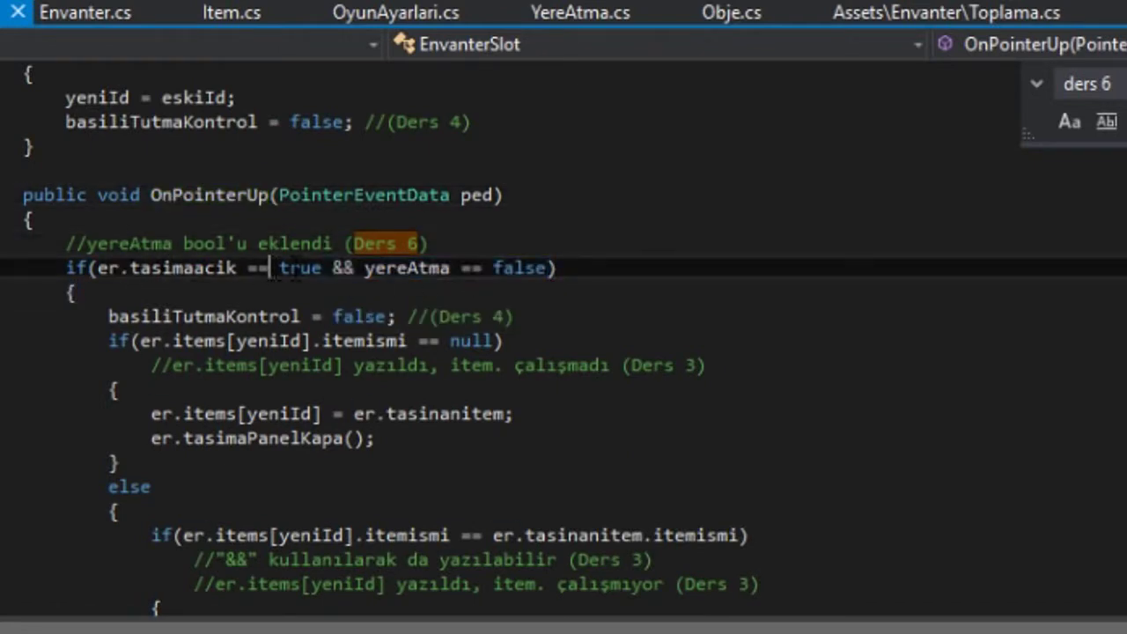
click(405, 267)
click(518, 267)
scroll(190, 328, down, 1)
scroll(220, 313, down, 4)
scroll(255, 295, down, 5)
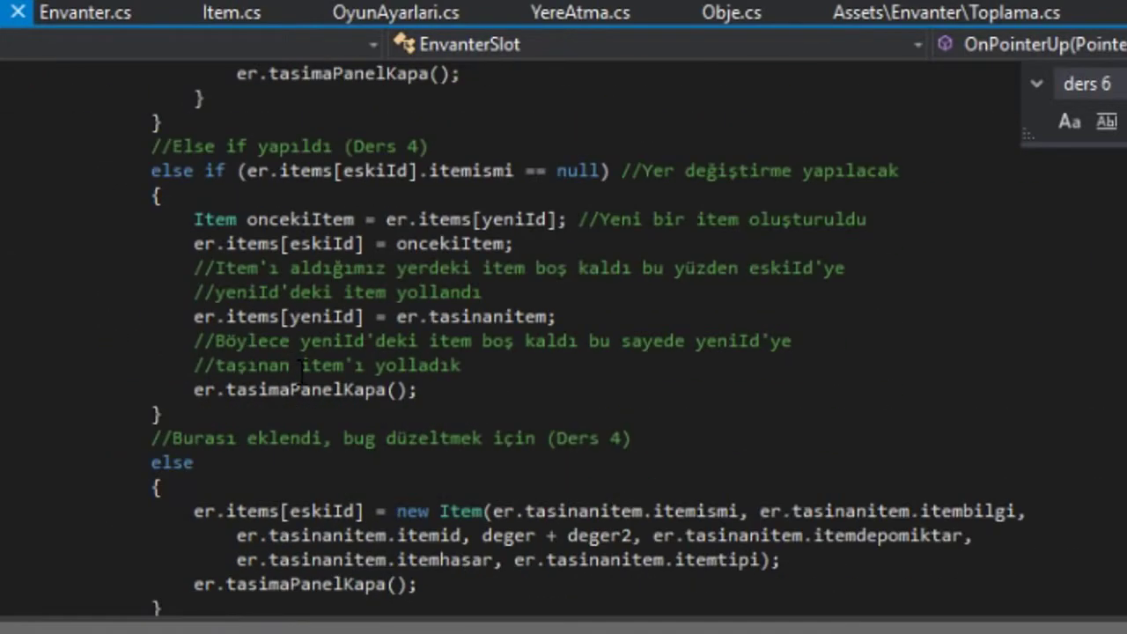
scroll(282, 284, down, 2)
scroll(567, 295, up, 2)
scroll(569, 257, up, 3)
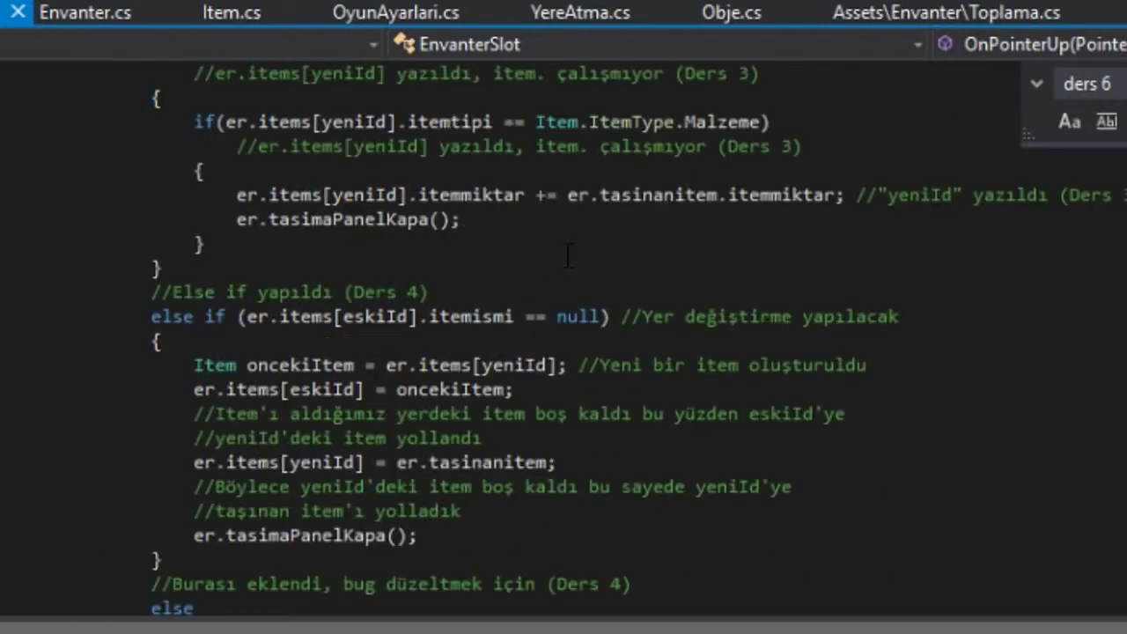
scroll(484, 282, up, 3)
click(1113, 413)
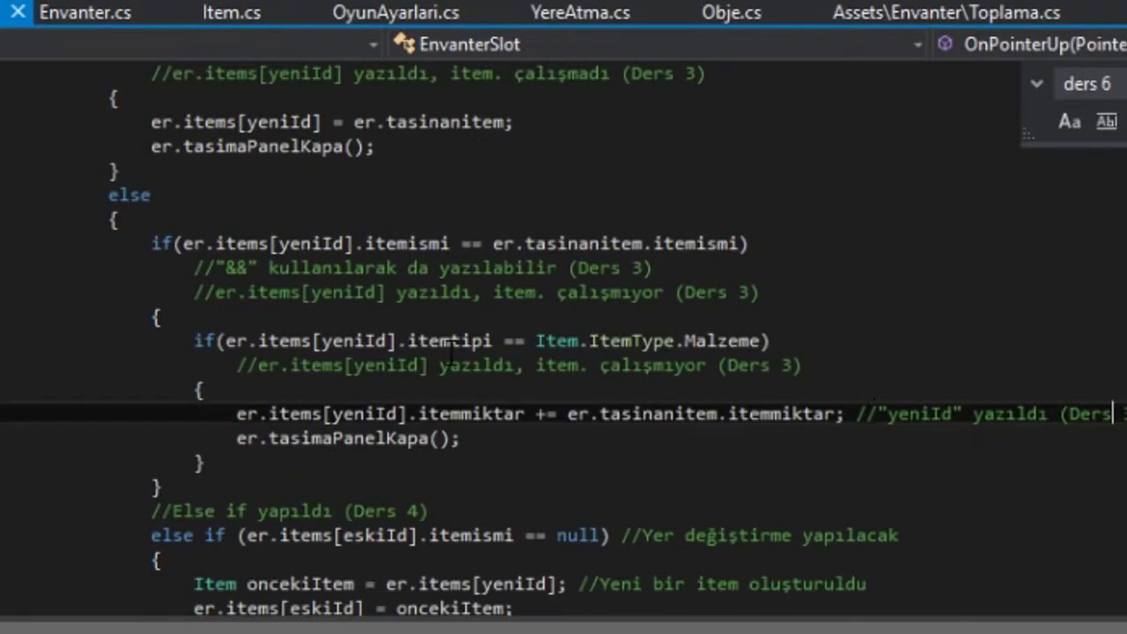
scroll(450, 352, down, 3)
scroll(529, 325, down, 6)
scroll(264, 290, down, 3)
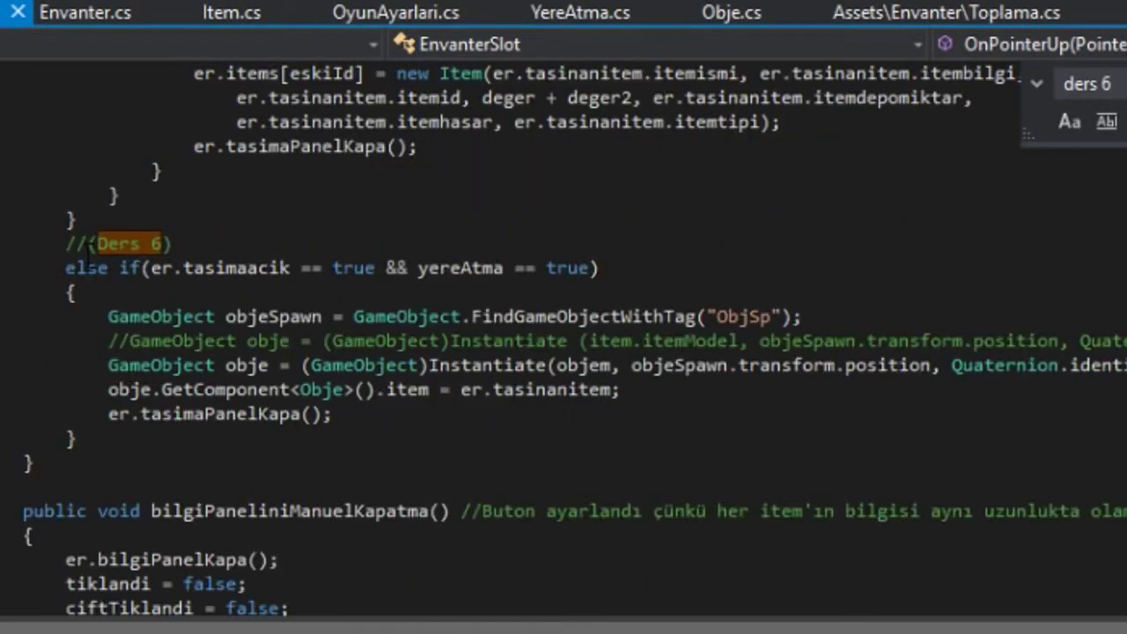
click(70, 273)
scroll(296, 273, up, 5)
scroll(296, 268, up, 7)
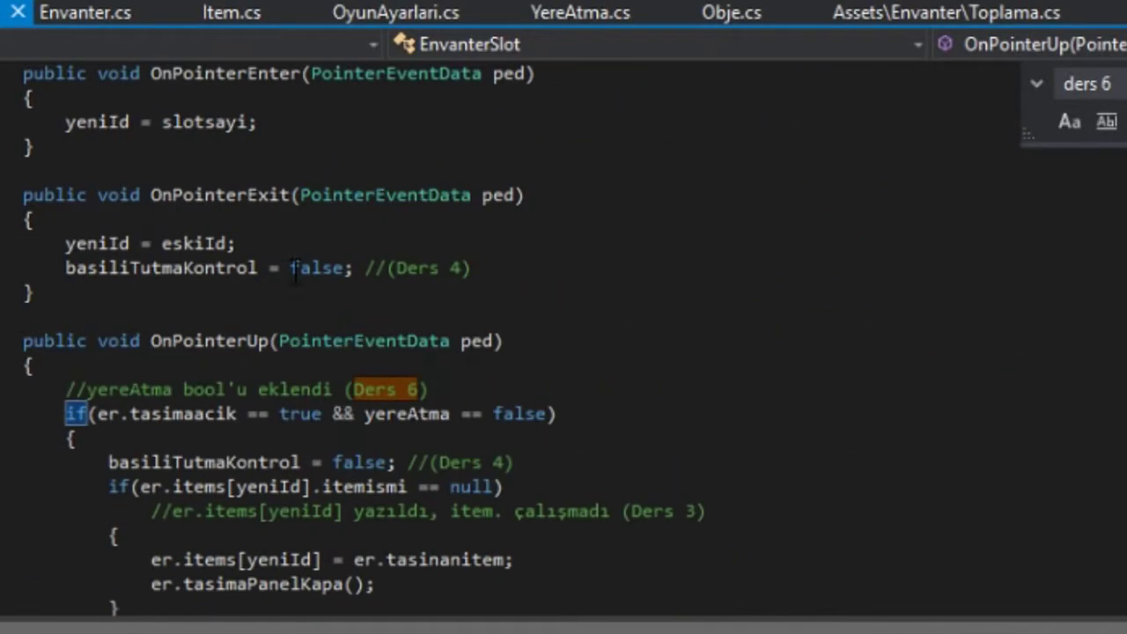
scroll(178, 413, down, 5)
scroll(141, 308, down, 2)
scroll(411, 191, up, 4)
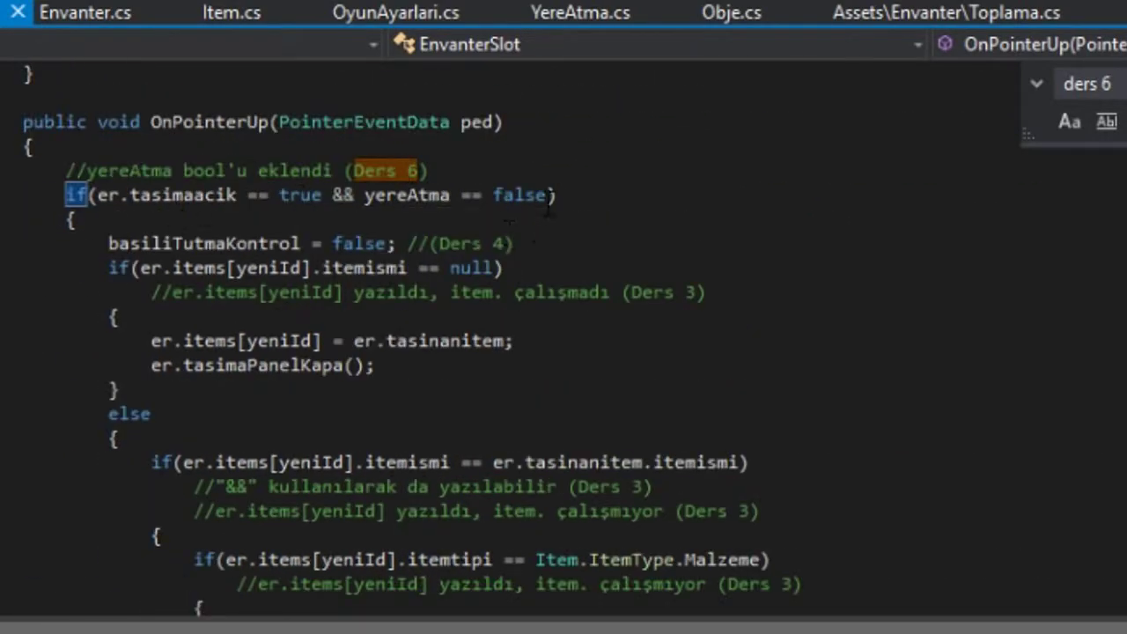
scroll(376, 288, down, 7)
scroll(317, 344, down, 4)
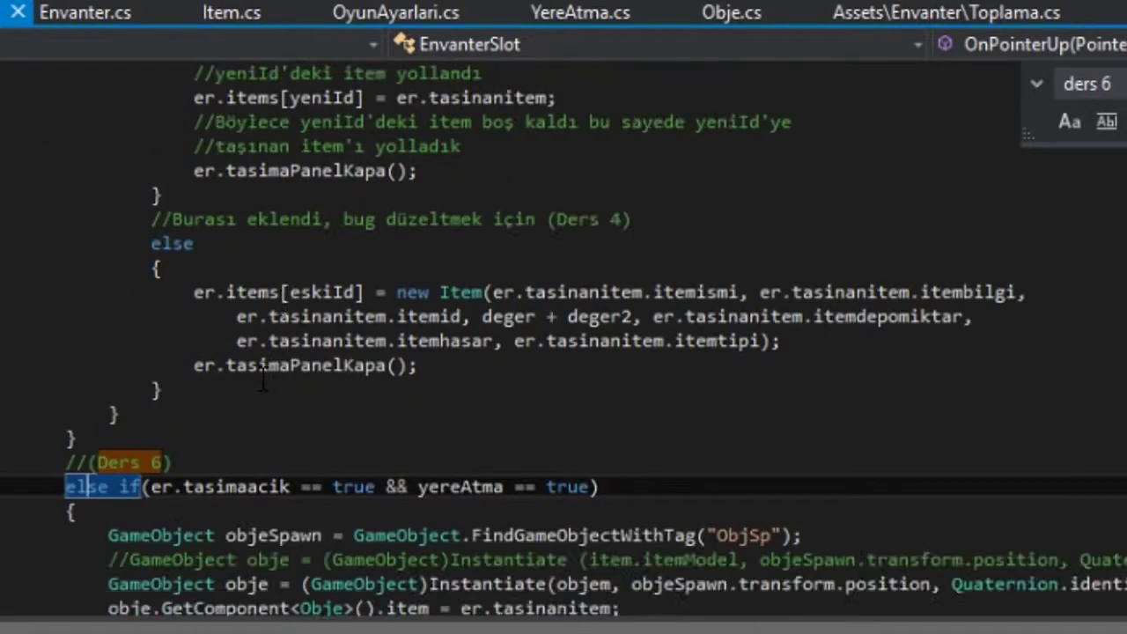
scroll(230, 405, down, 4)
click(259, 193)
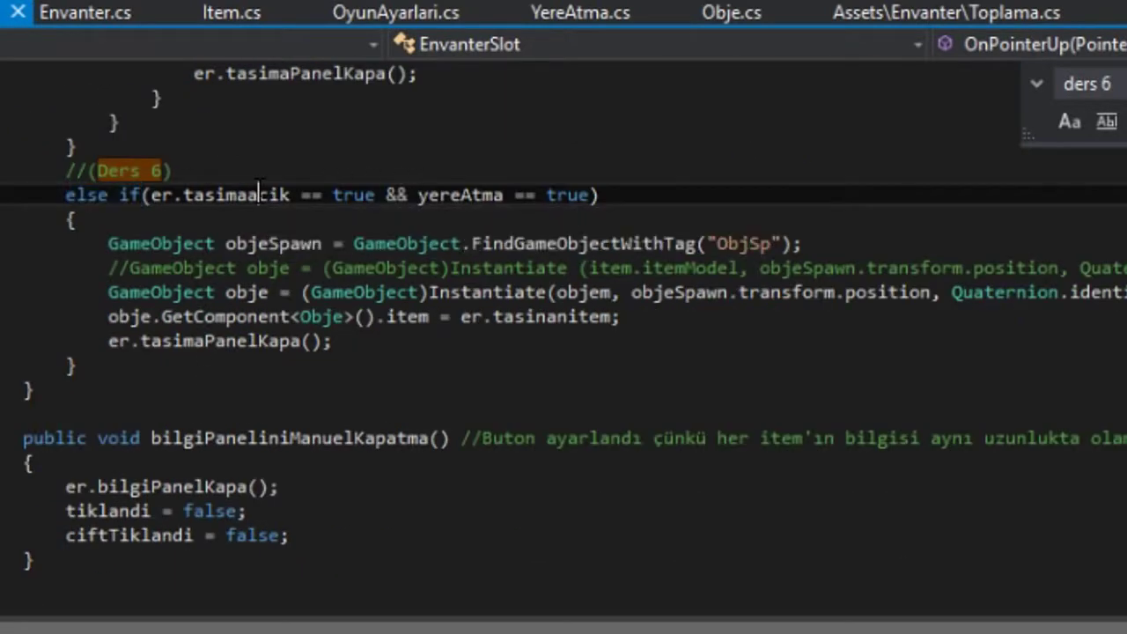
click(487, 196)
click(555, 195)
click(270, 359)
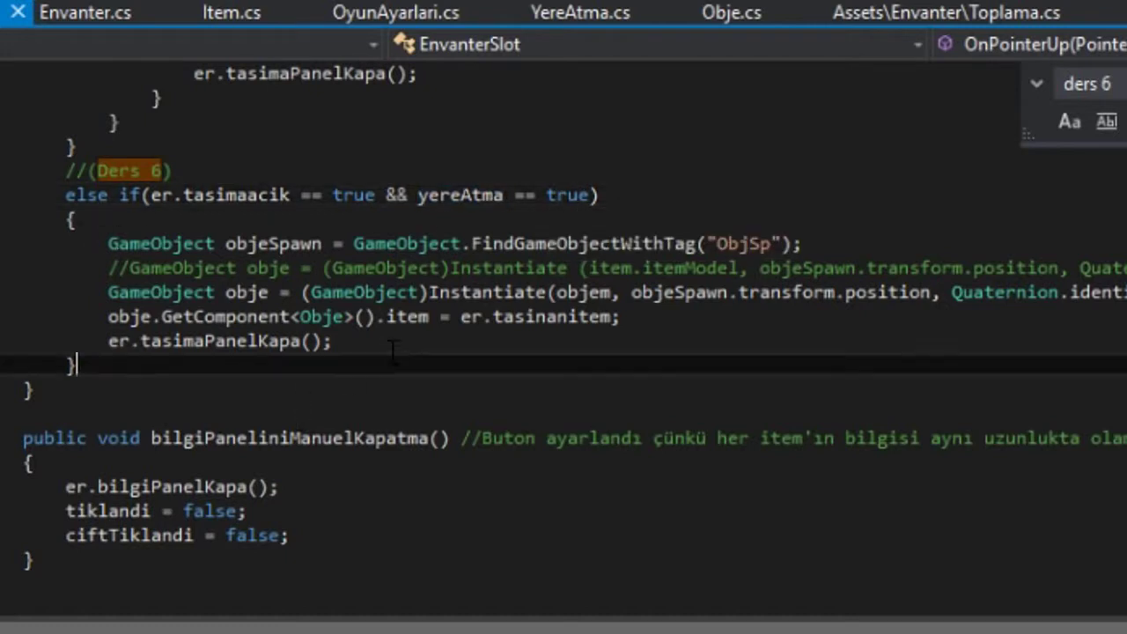
click(269, 243)
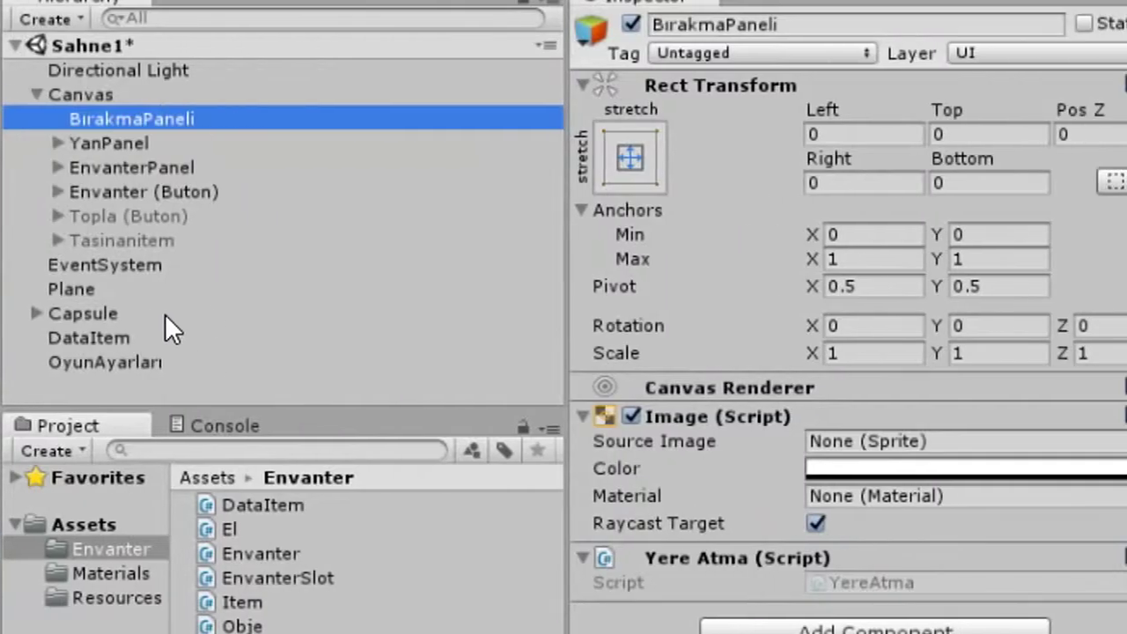
Expand Capsule, select ObjeSpawn, and keep its Inspector tag set to ObjSp
click(37, 314)
click(126, 362)
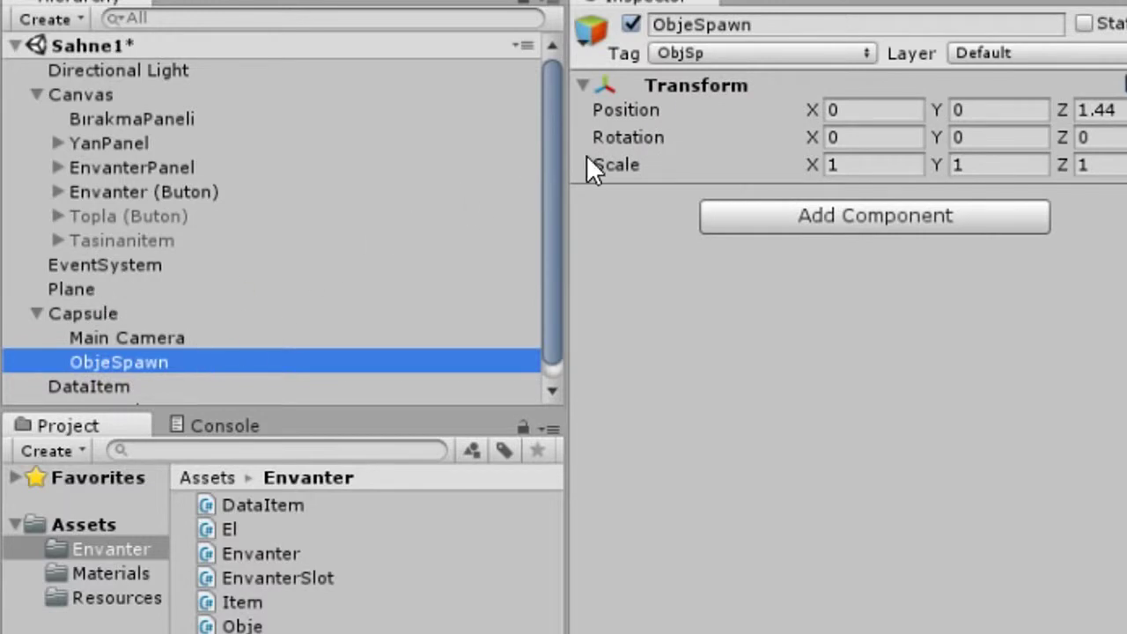
click(693, 51)
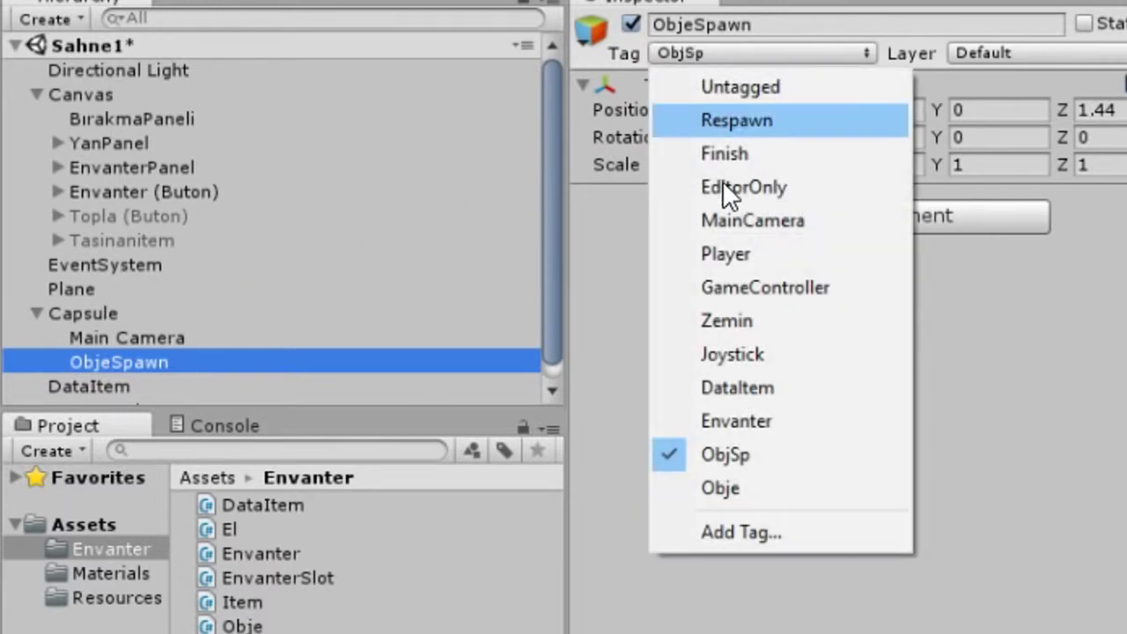
click(713, 456)
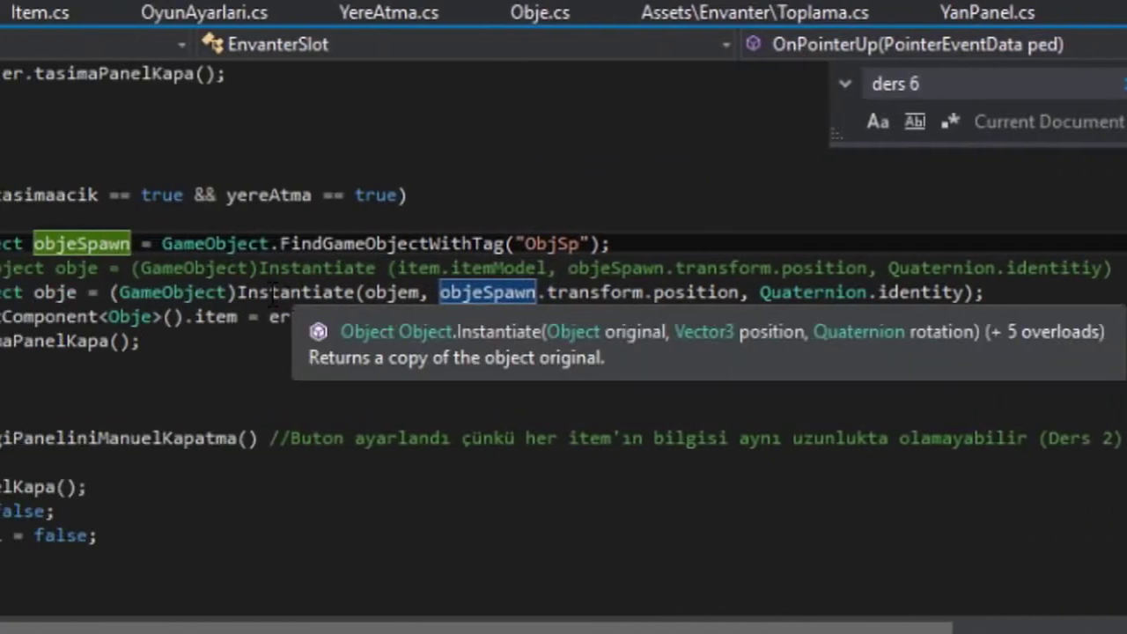
drag(771, 244, 717, 244)
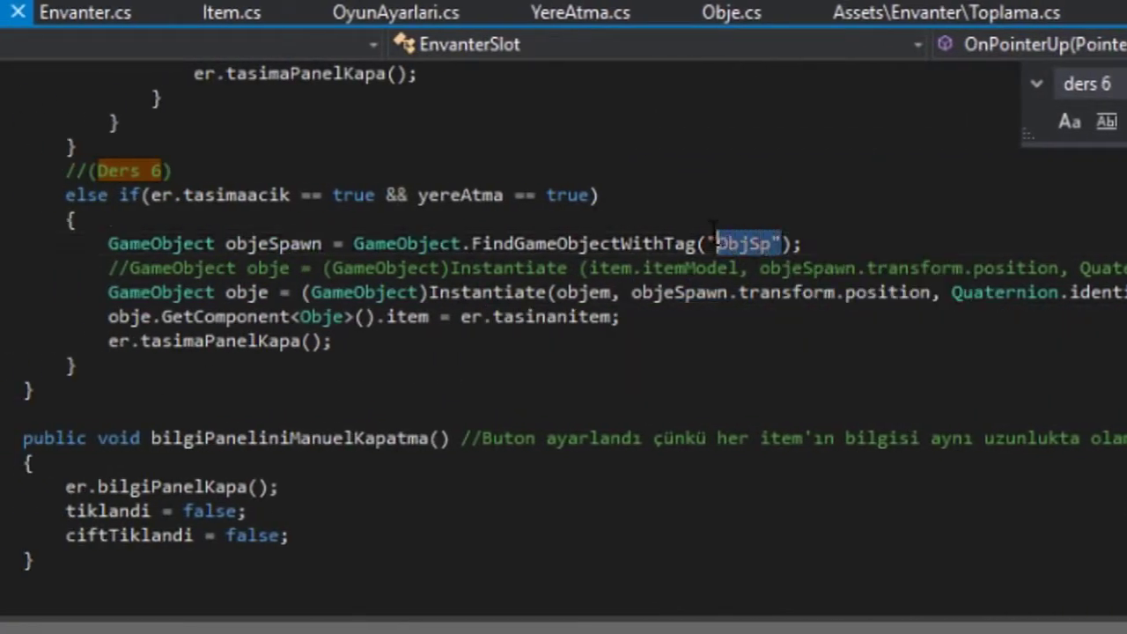
click(850, 243)
click(295, 244)
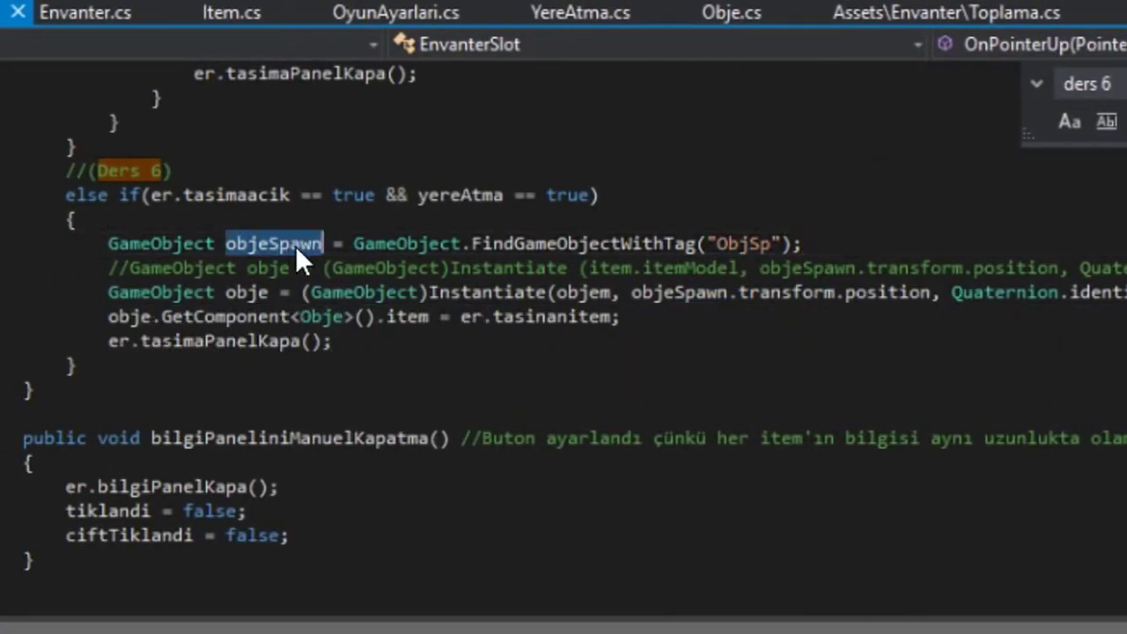
click(655, 330)
drag(130, 268, 1124, 268)
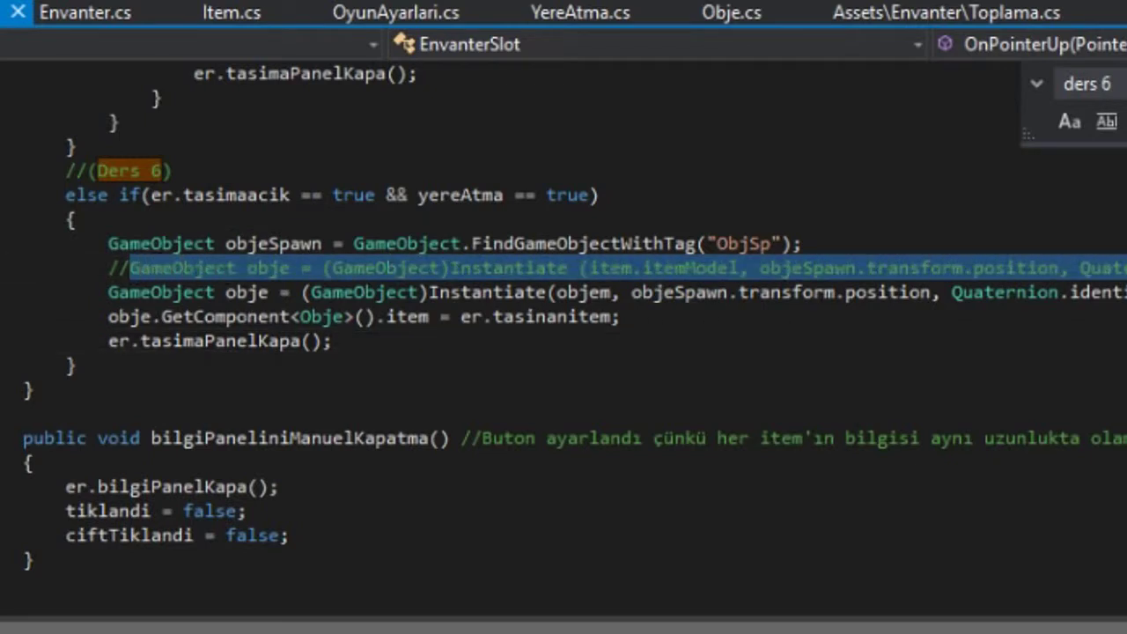
click(250, 268)
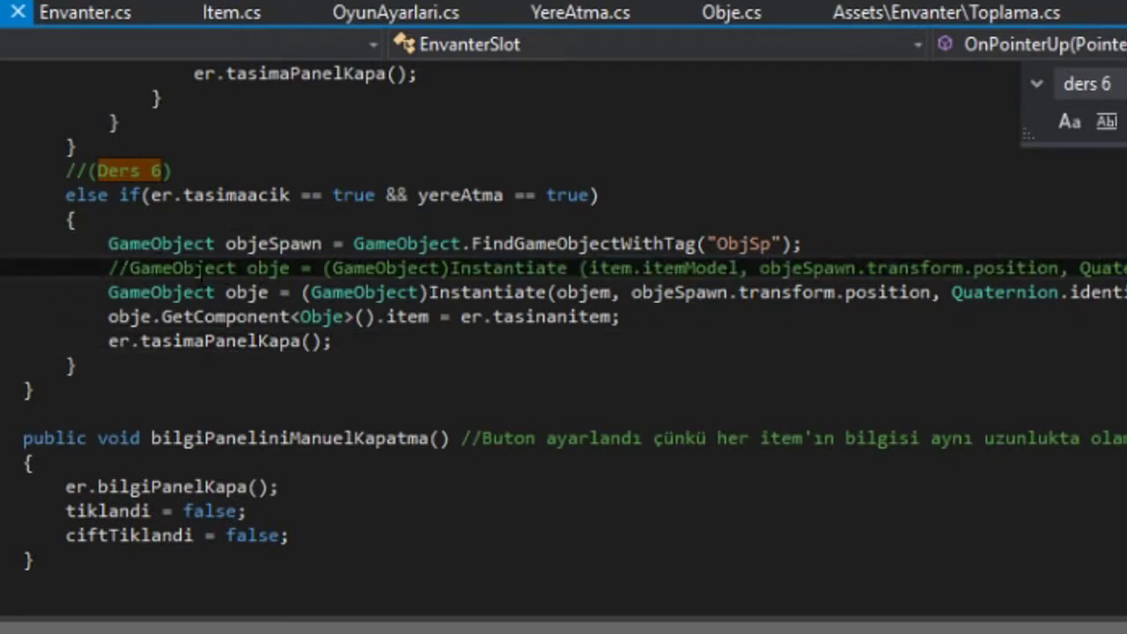
click(291, 268)
drag(493, 268, 630, 267)
drag(419, 292, 310, 292)
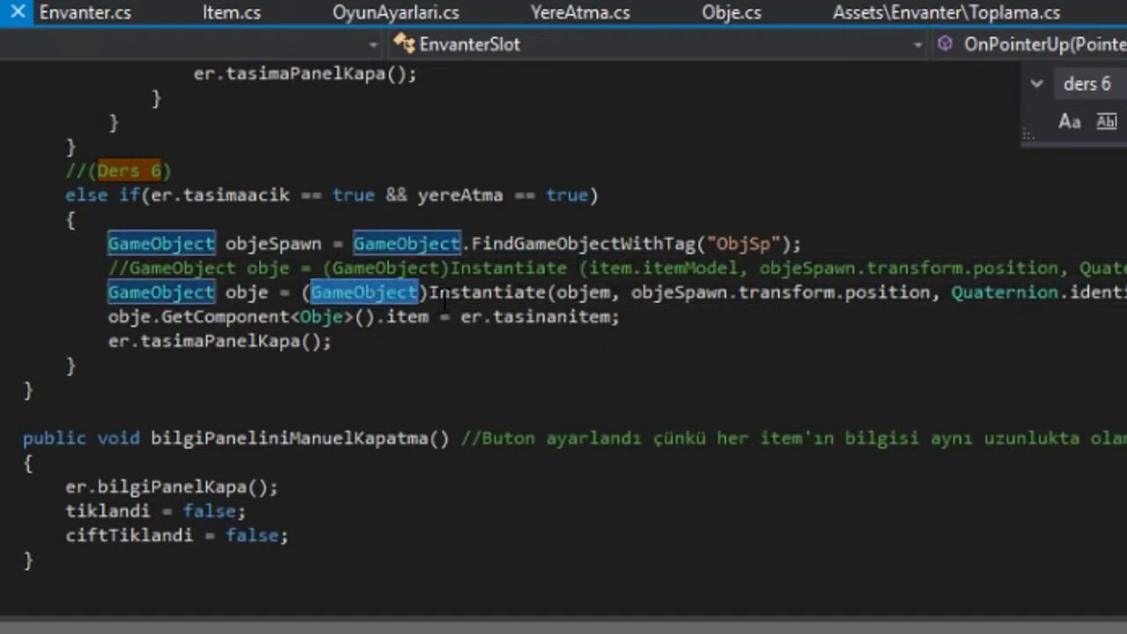
click(722, 295)
key(Return)
text(isn)
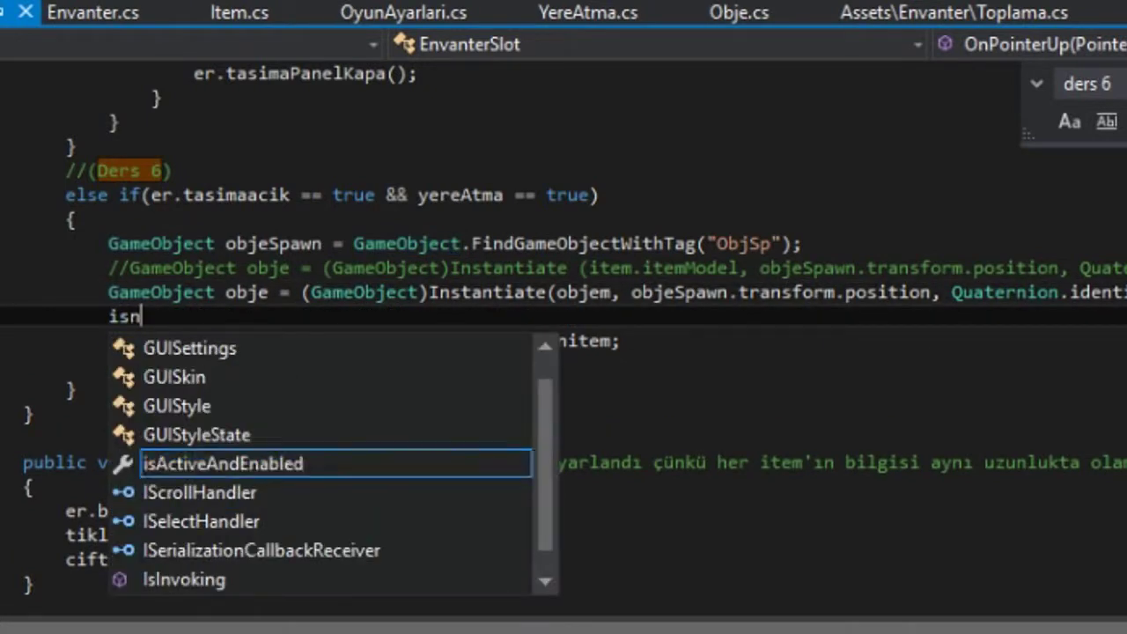
key(BackSpace)
text(nstantiate)
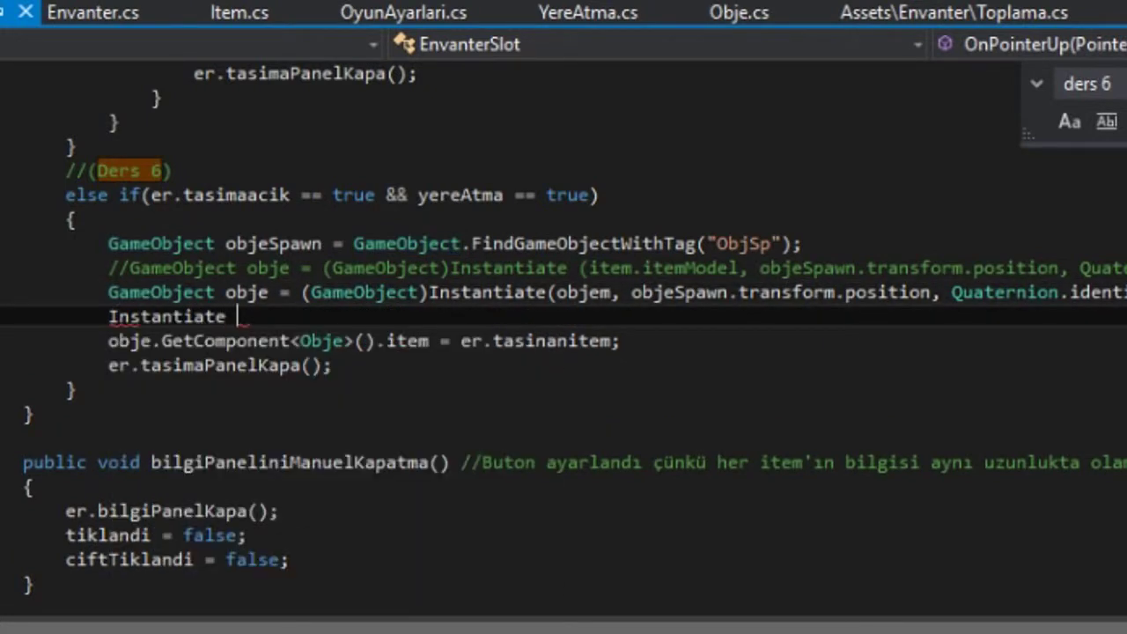
text( as game)
key(Tab)
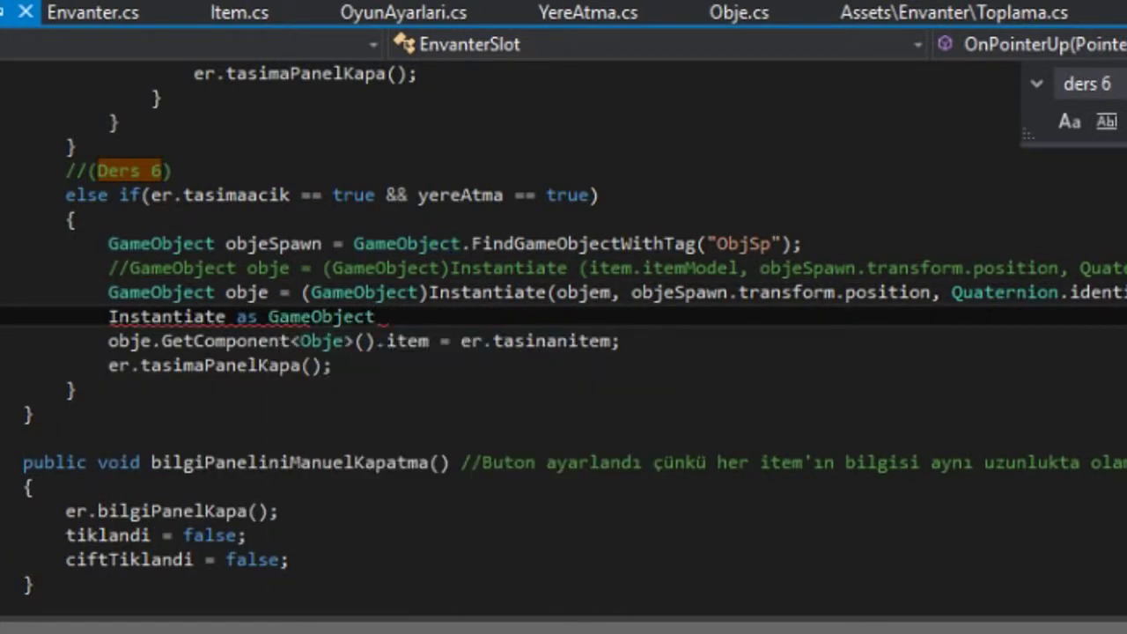
drag(302, 292, 429, 293)
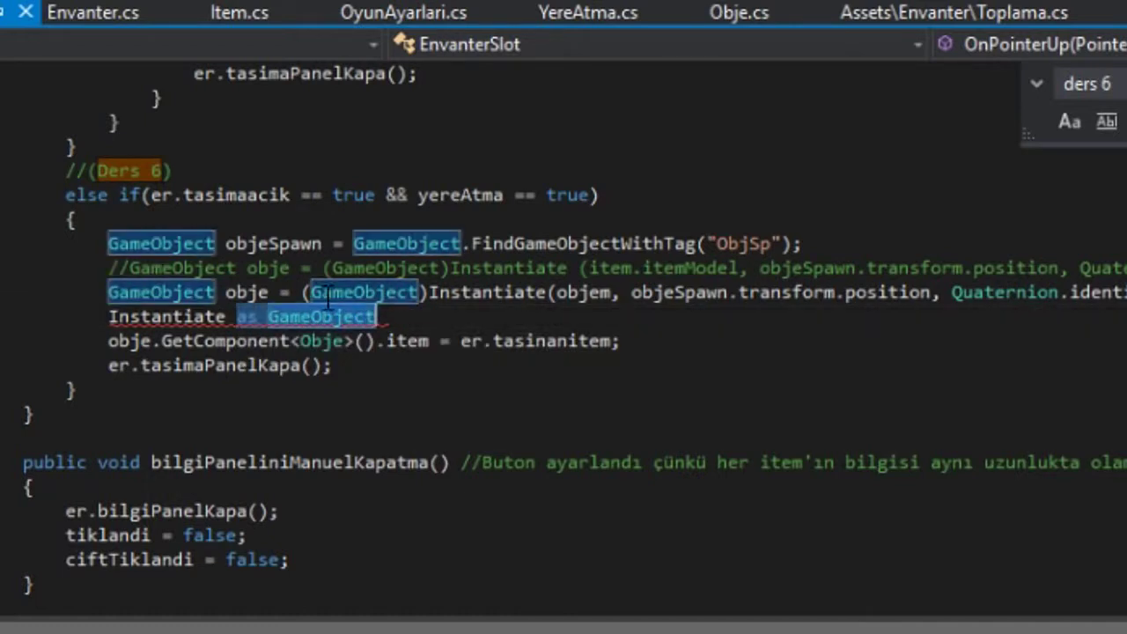
drag(376, 317, 7, 322)
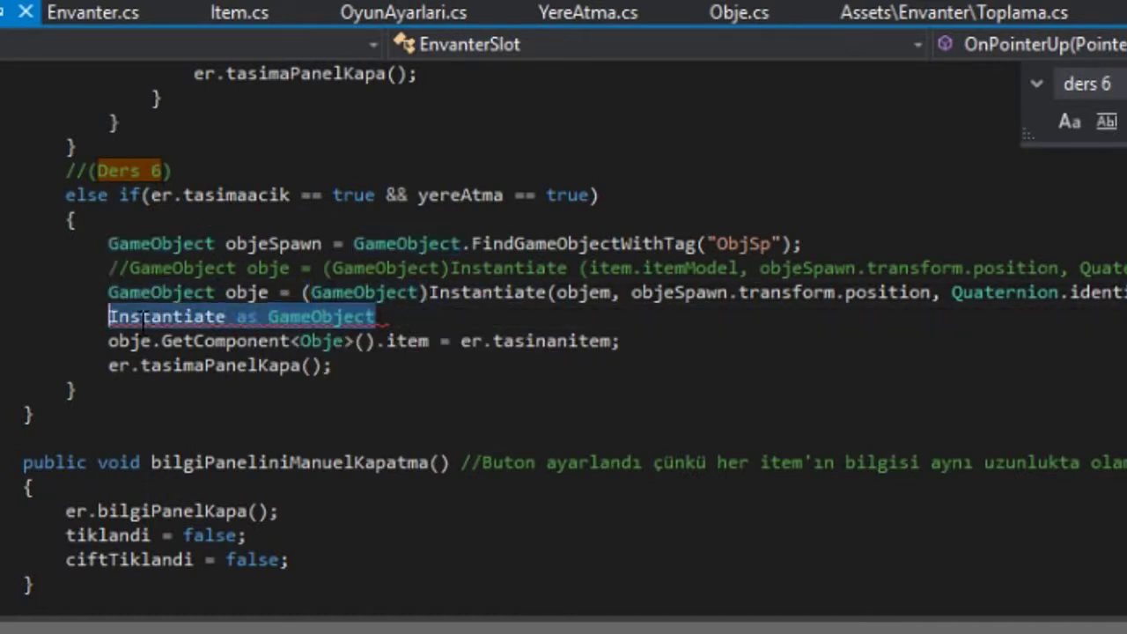
key(Delete)
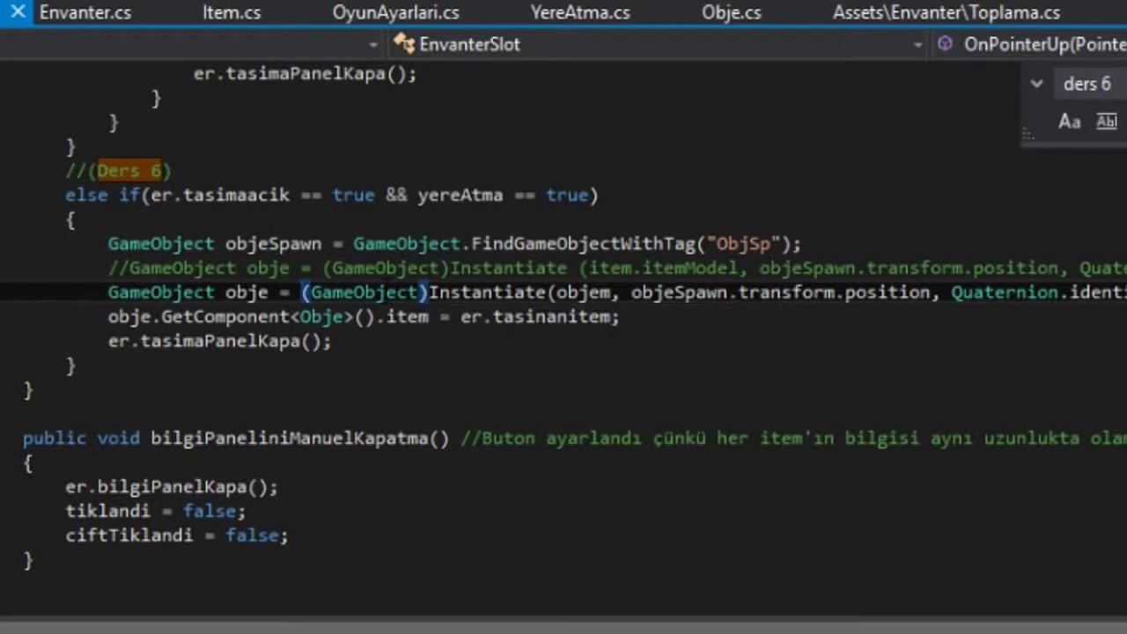
click(469, 292)
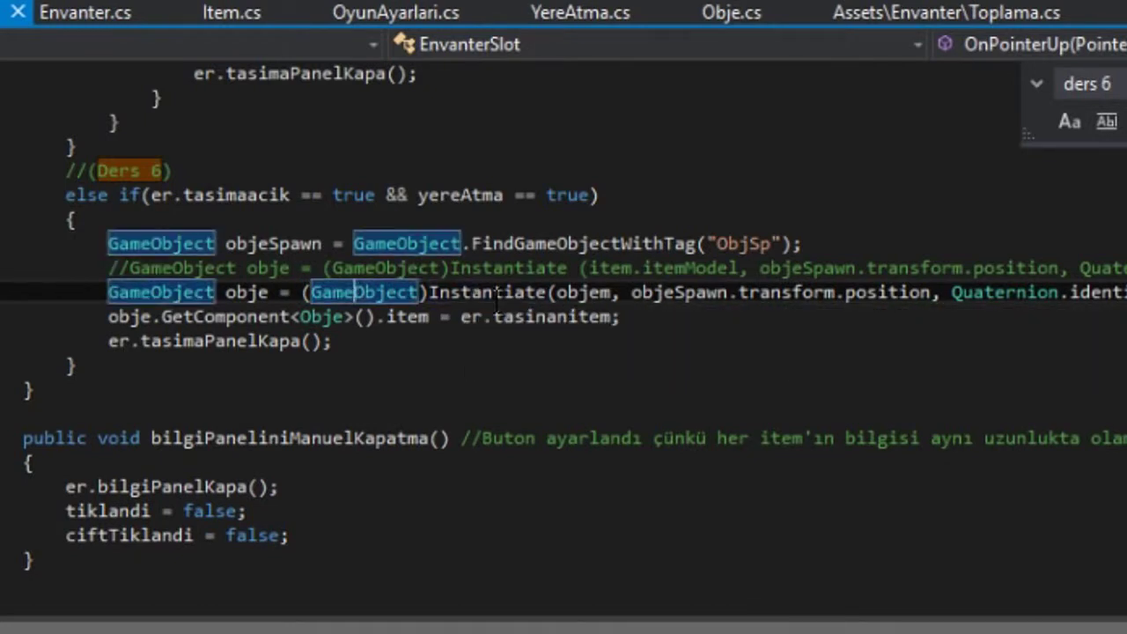
click(504, 293)
click(671, 318)
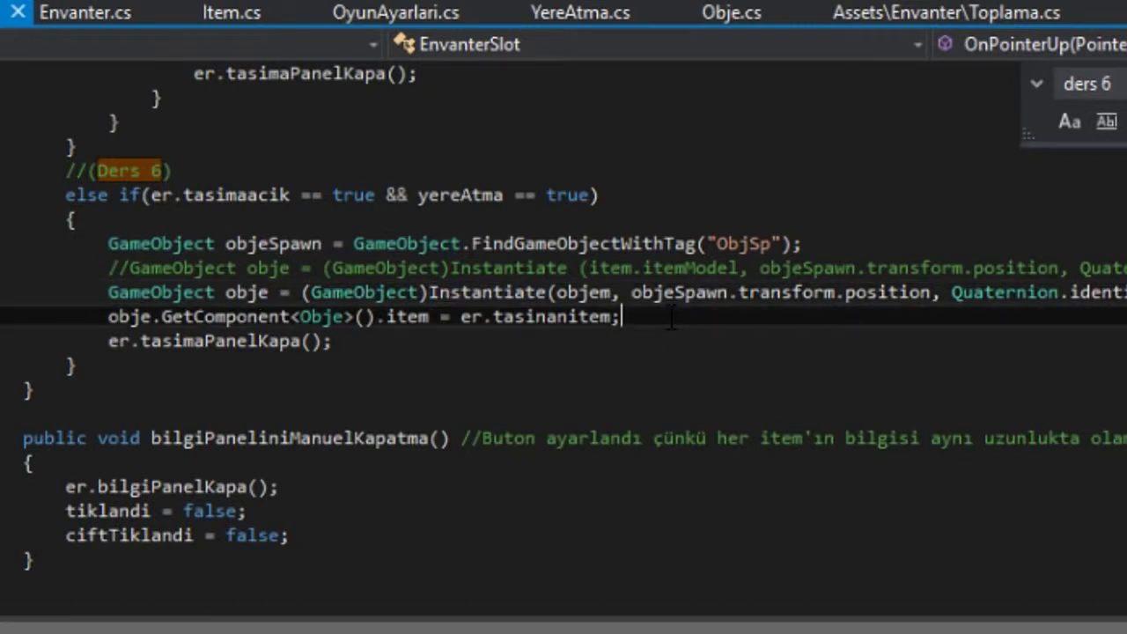
click(368, 293)
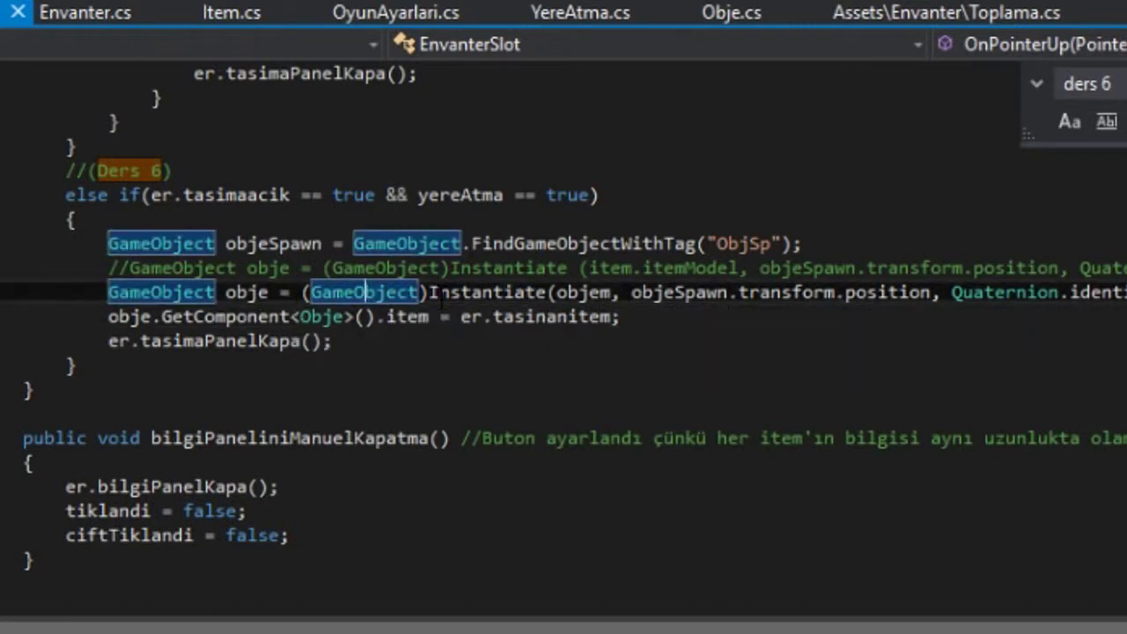
drag(429, 292, 302, 293)
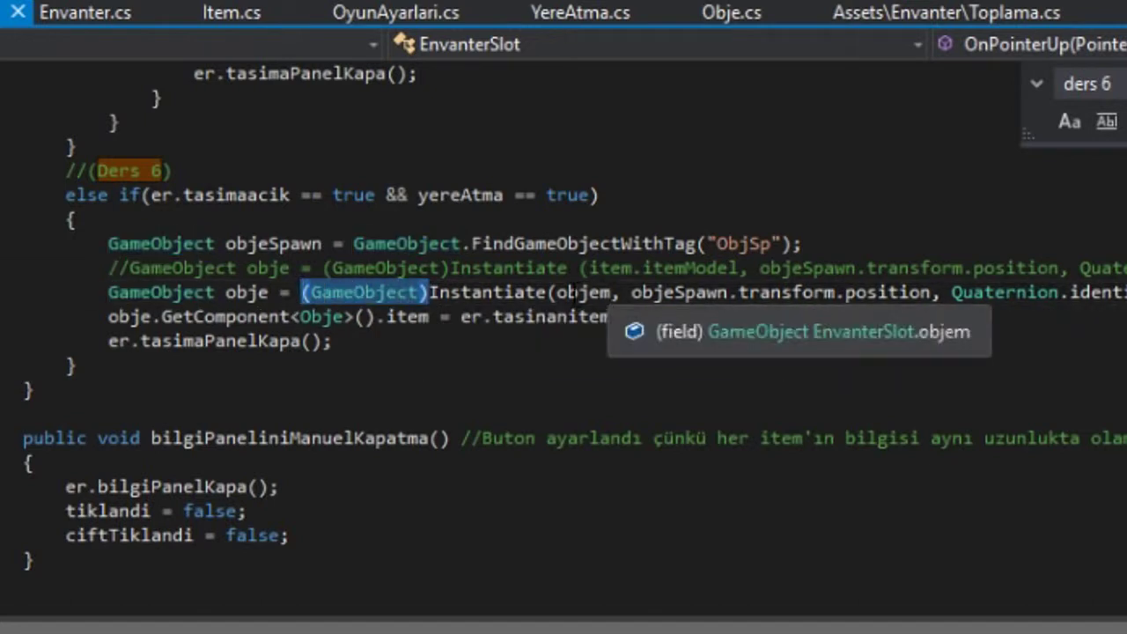
click(659, 323)
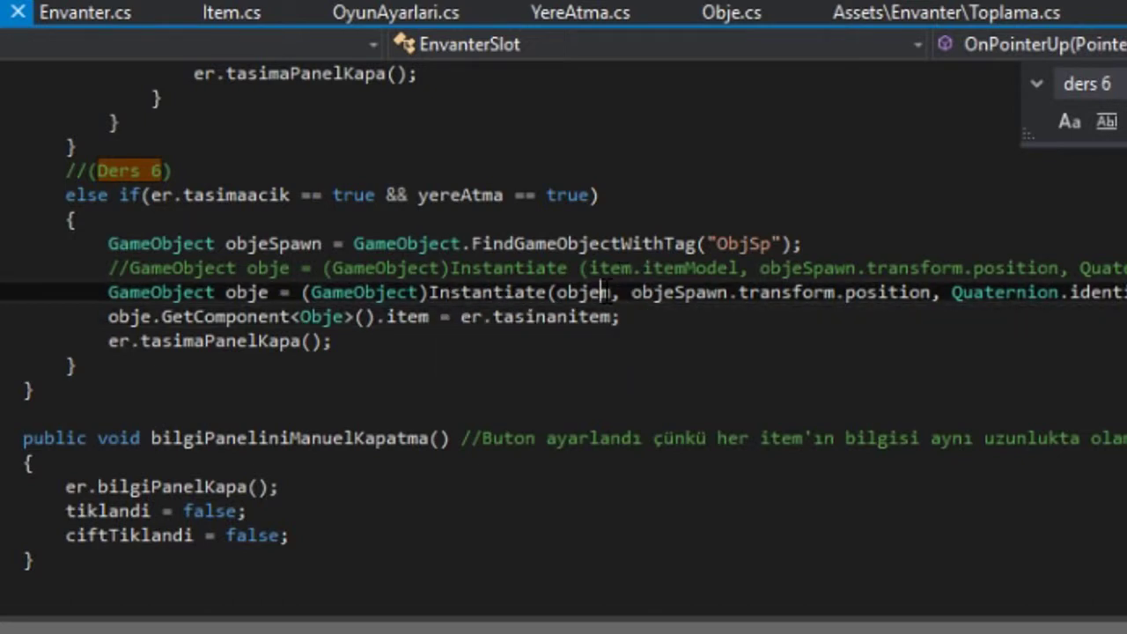
double_click(606, 292)
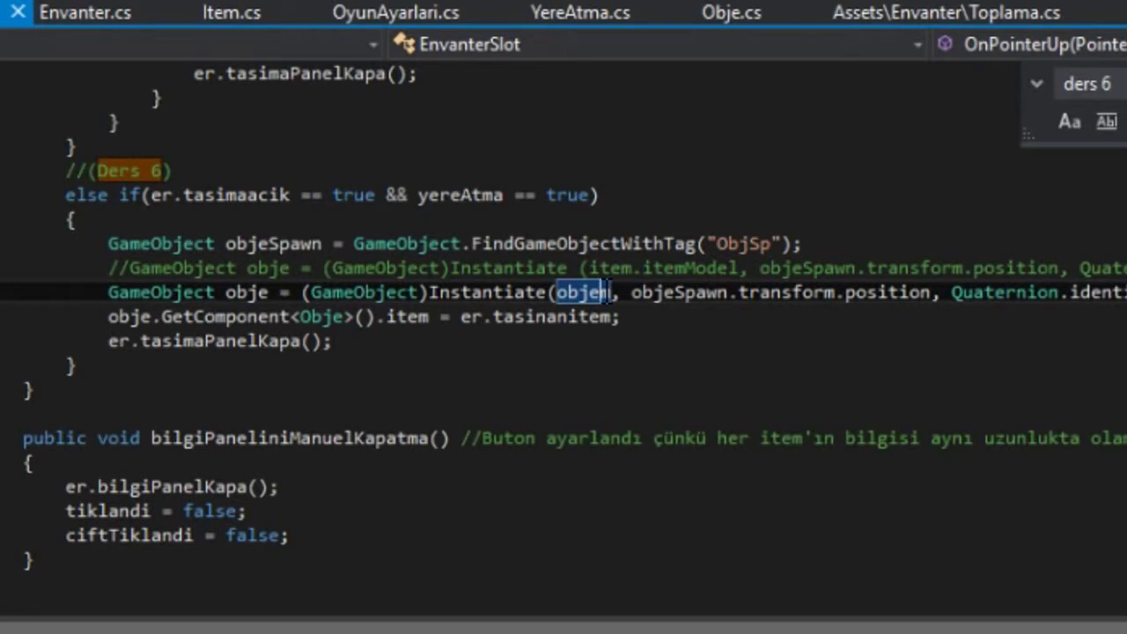
click(353, 293)
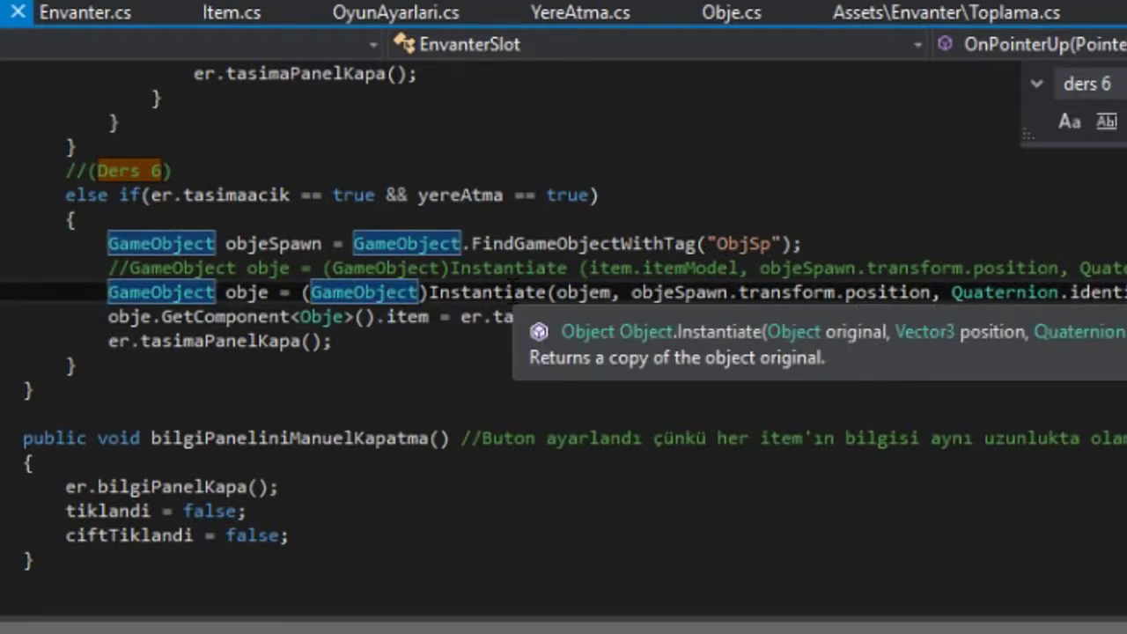
click(462, 292)
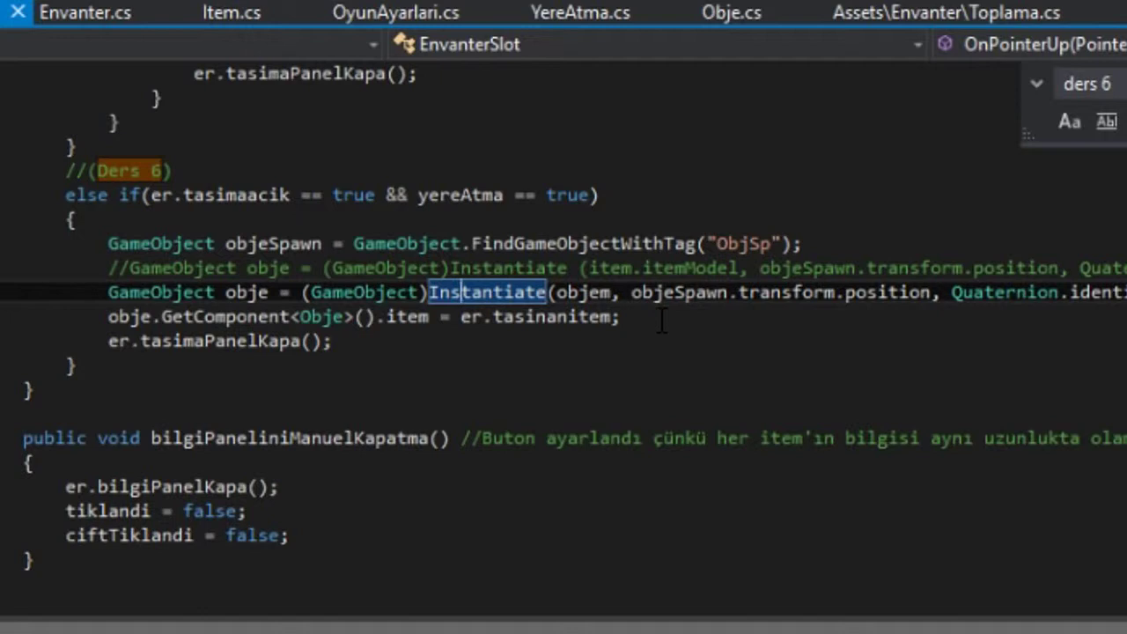
click(662, 319)
click(310, 292)
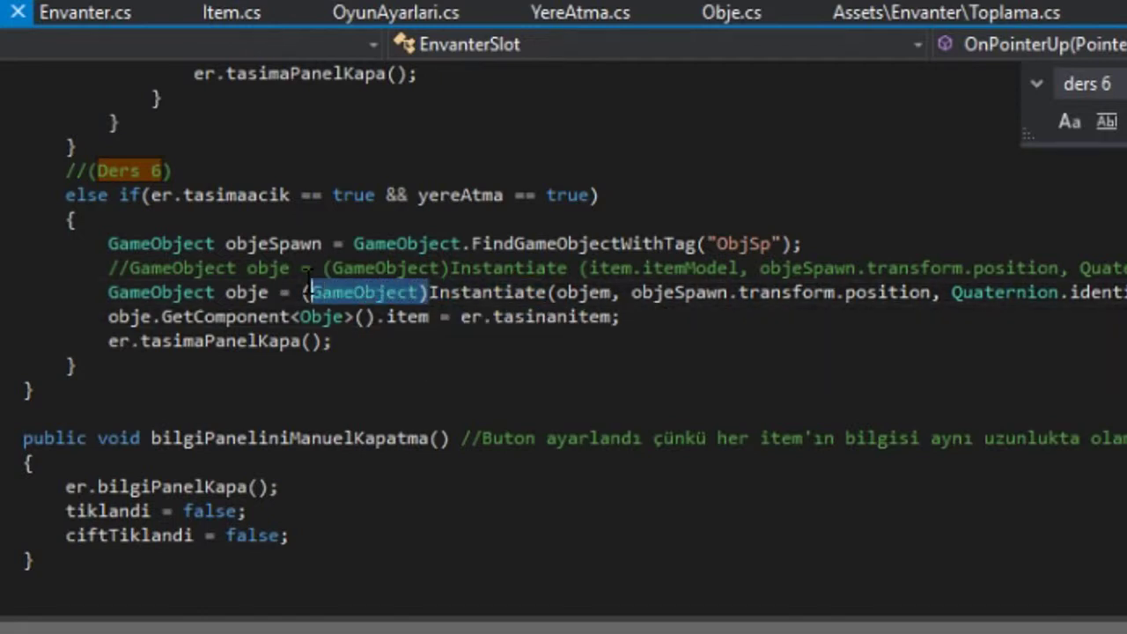
click(643, 322)
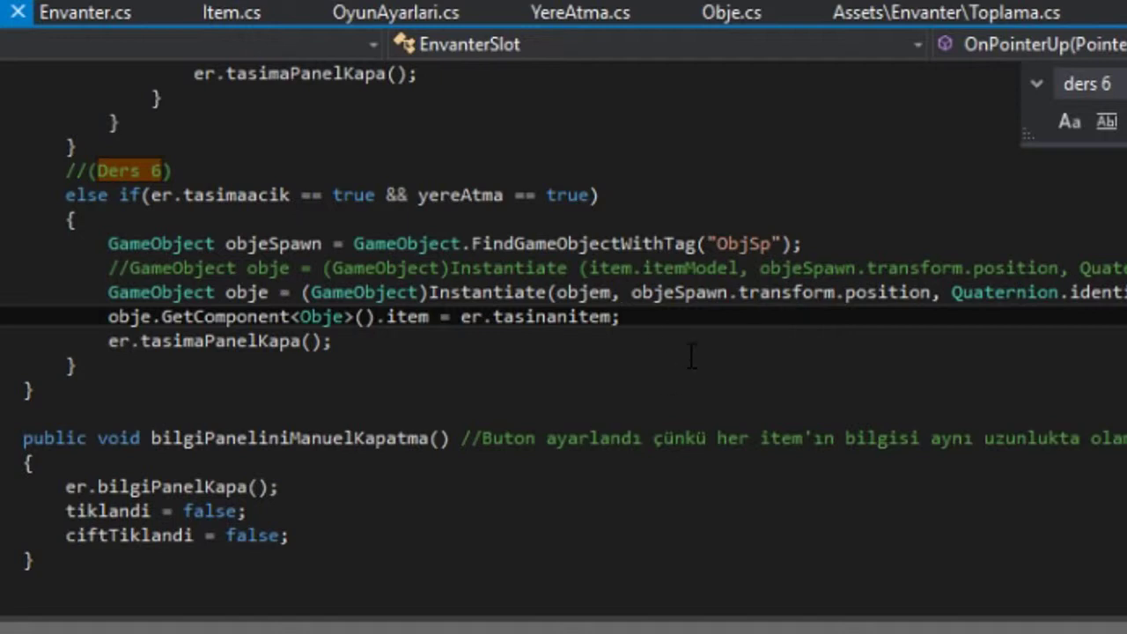
click(620, 292)
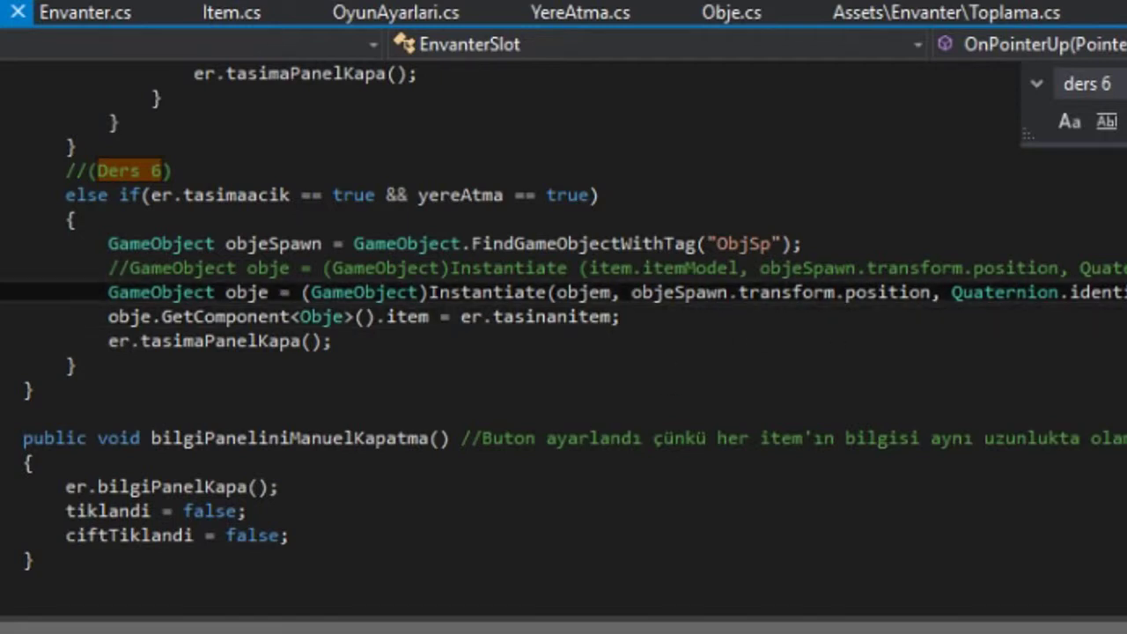
key(Return)
text(as)
key(BackSpace)
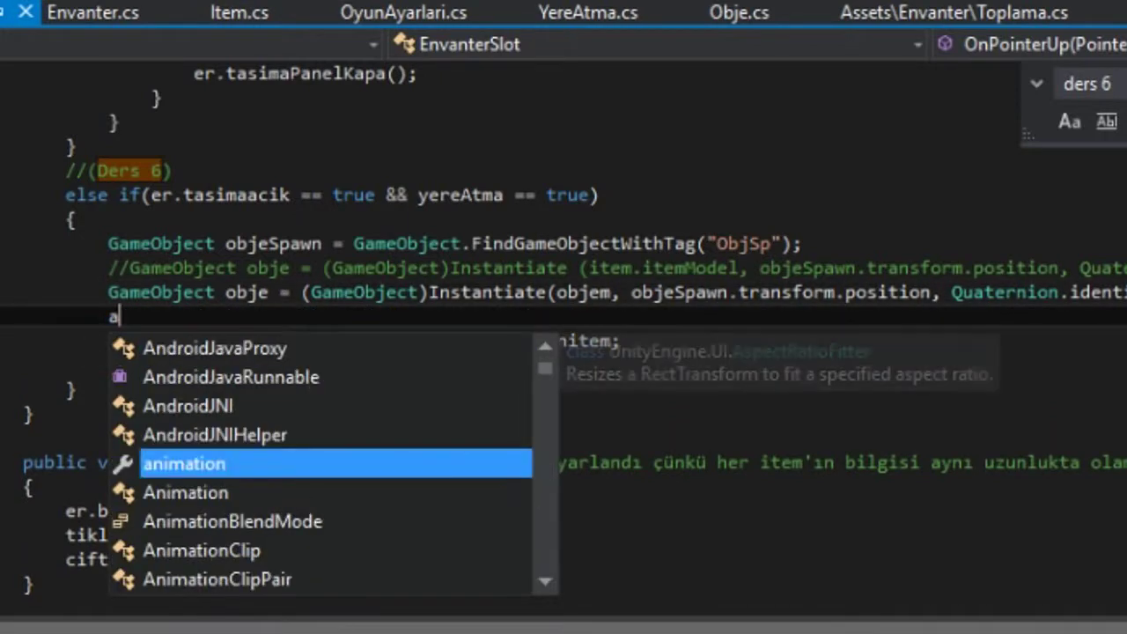
key(BackSpace)
key(BackSpace)
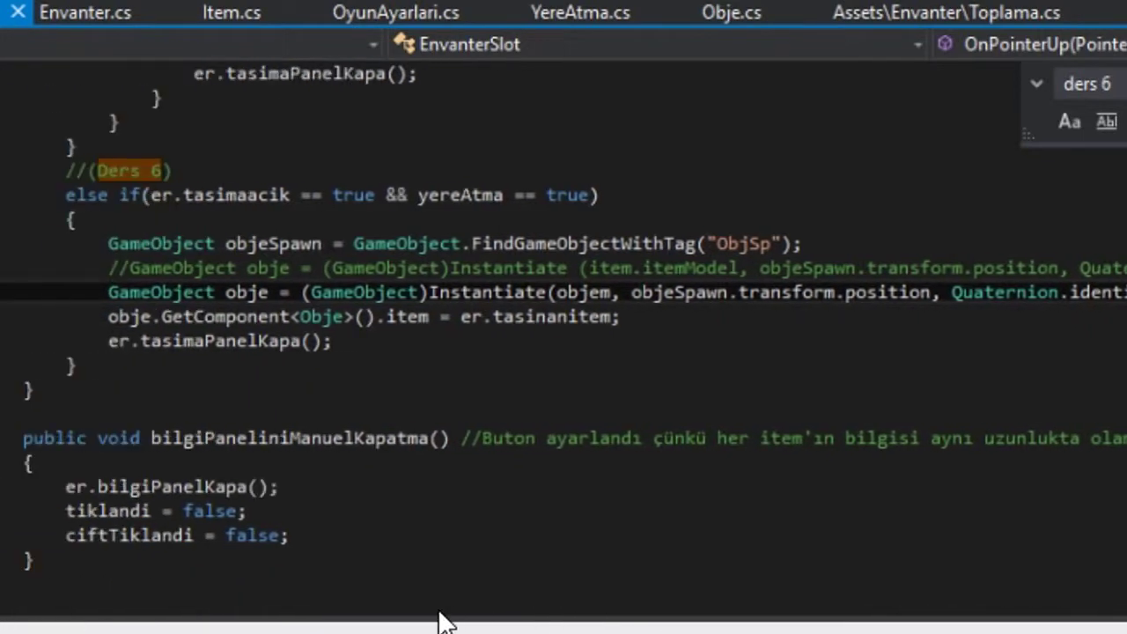
click(219, 268)
scroll(364, 575, right, 3)
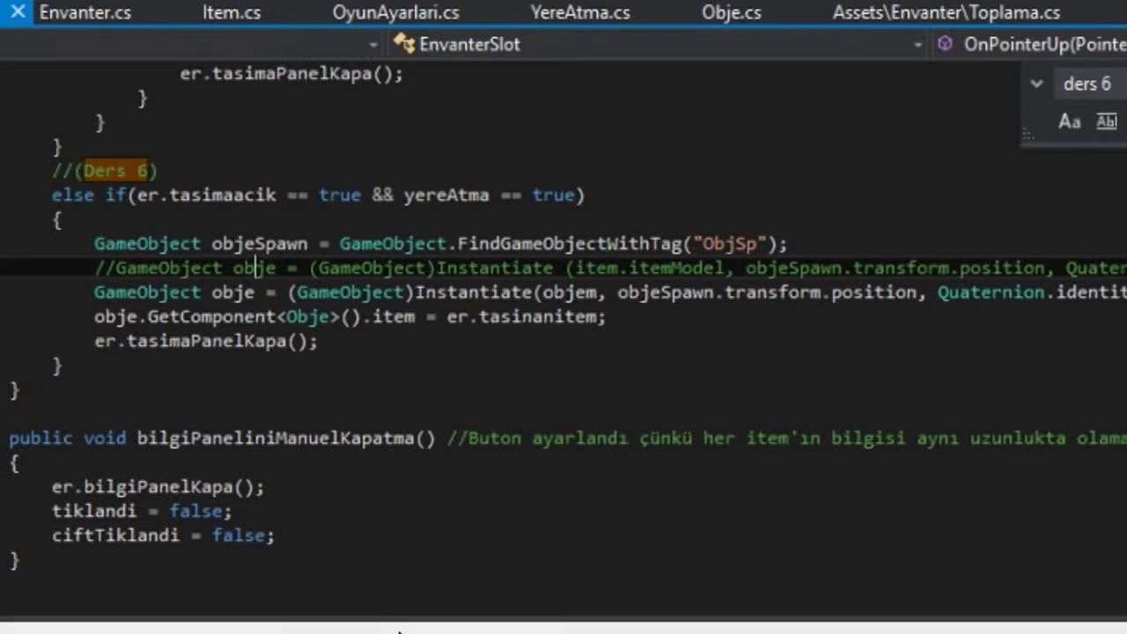
scroll(563, 349, right, 1)
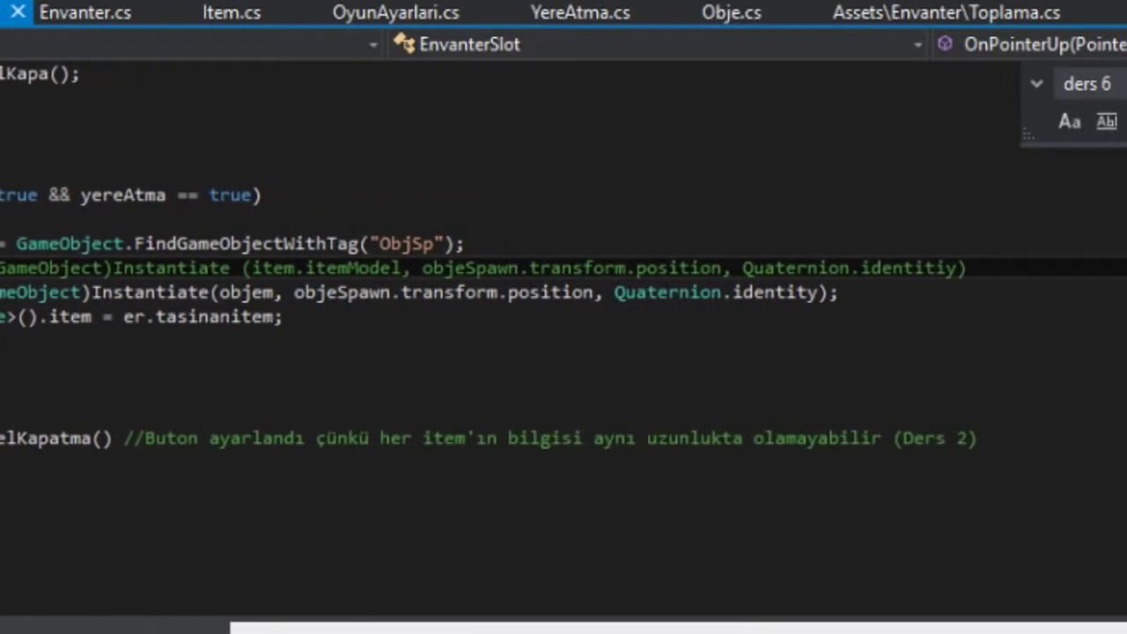
scroll(500, 352, left, 2)
scroll(500, 352, right, 2)
mouse_move(55, 268)
mouse_down()
mouse_move(5, 268)
mouse_move(264, 268)
mouse_up()
click(351, 270)
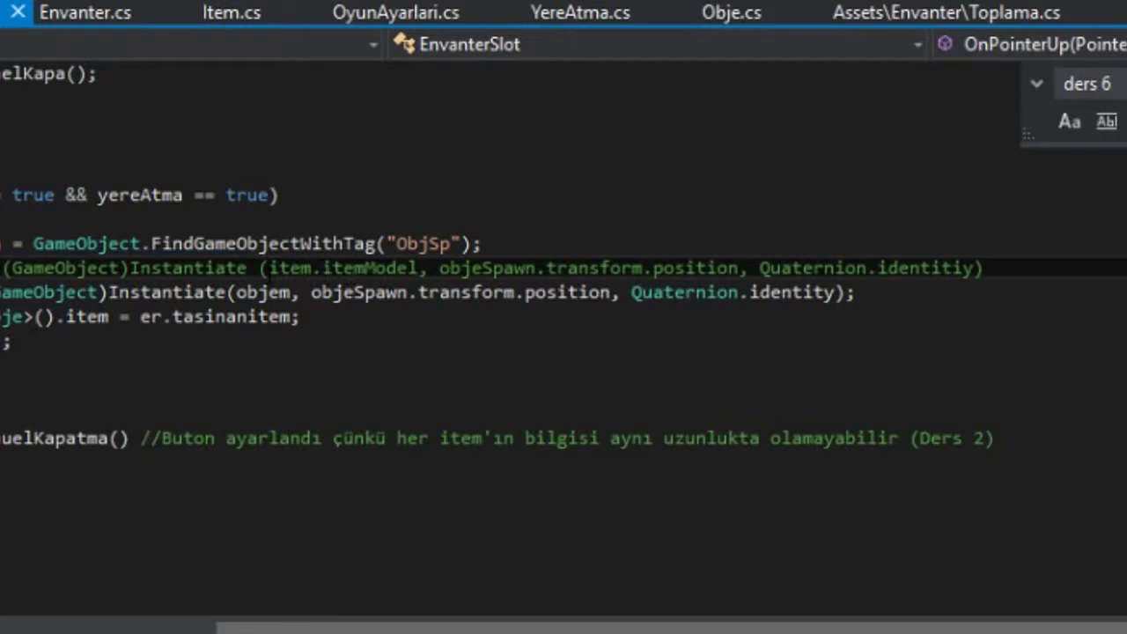
click(293, 269)
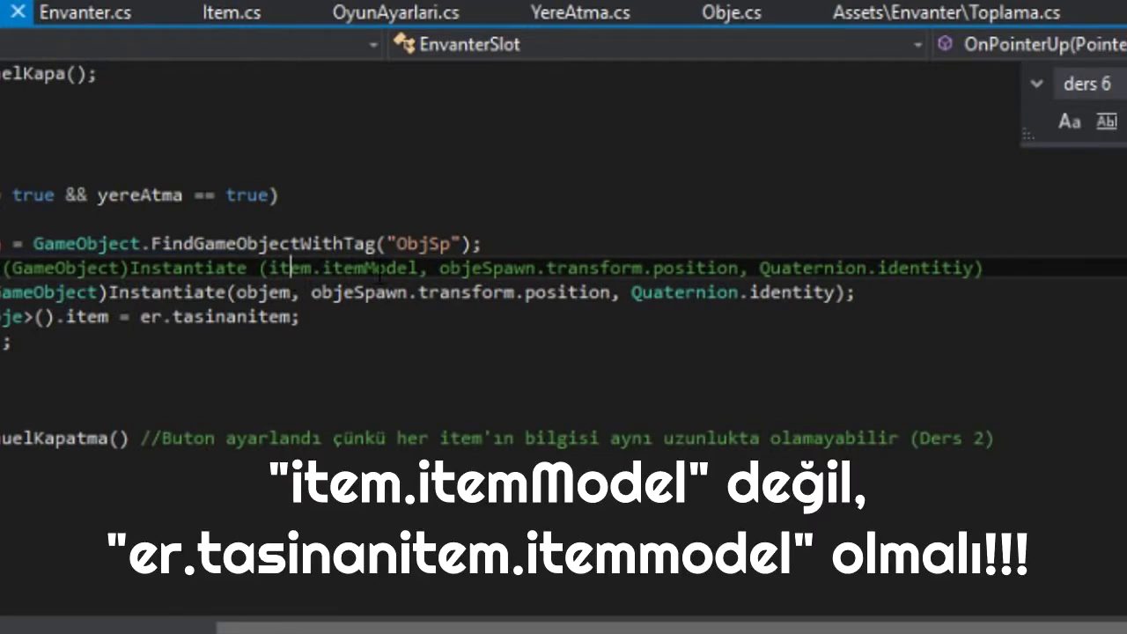
click(230, 11)
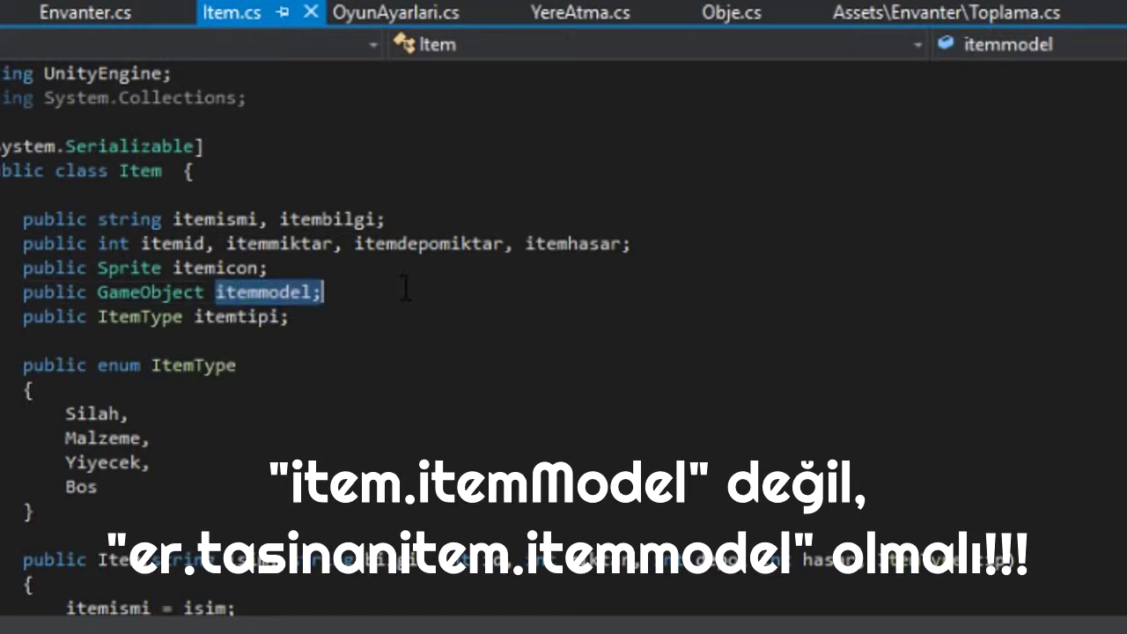
key(ctrl+Tab)
scroll(529, 599, right, 1)
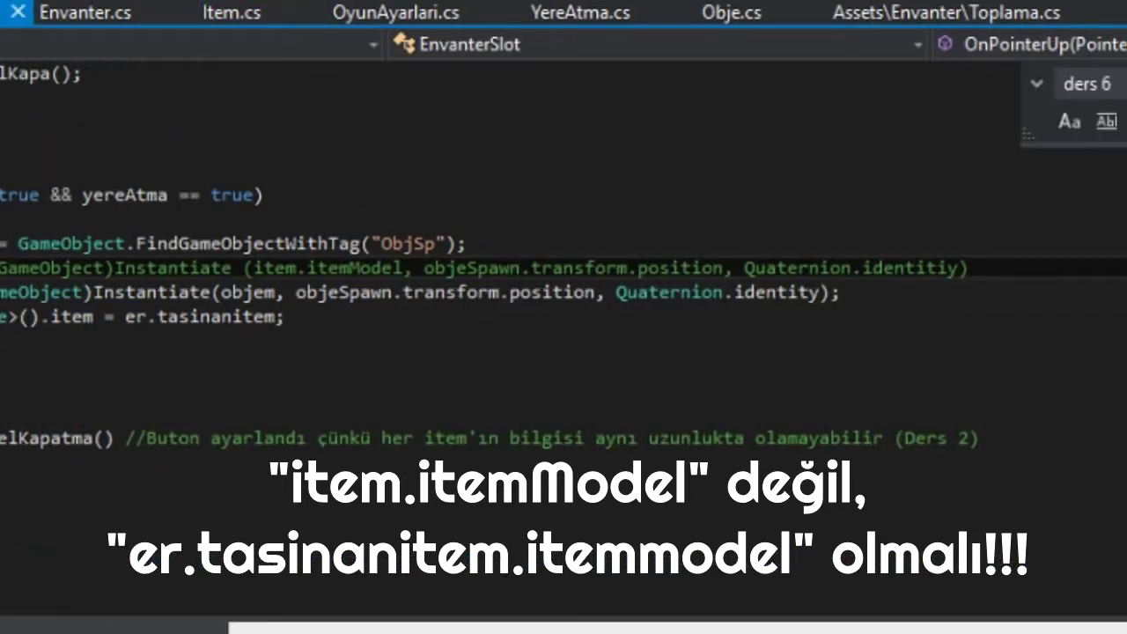
double_click(239, 291)
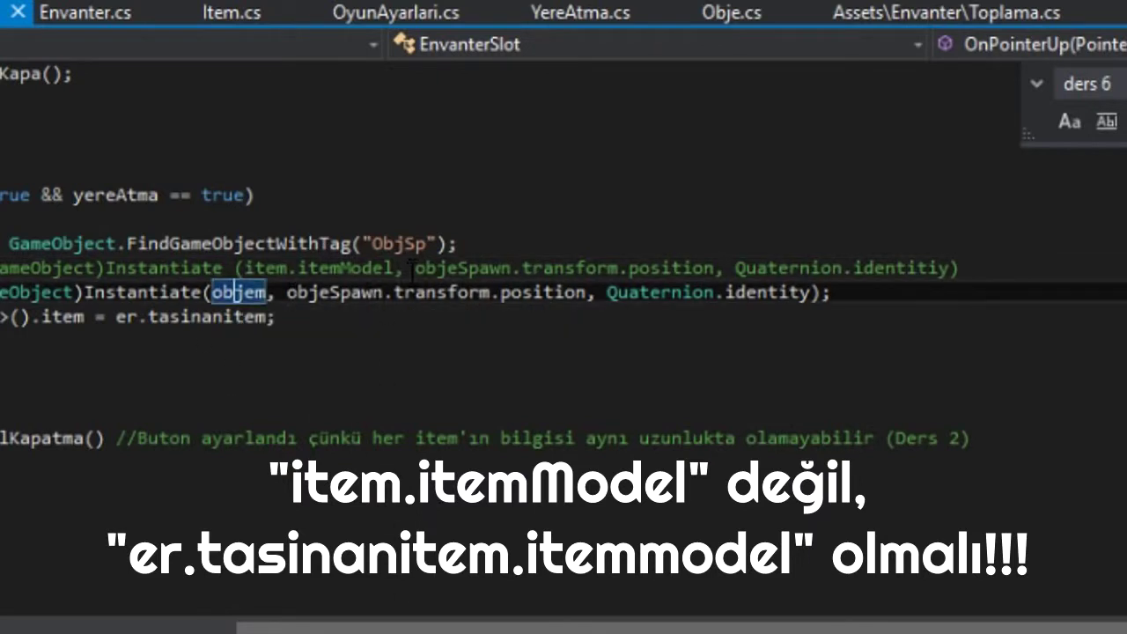
click(395, 267)
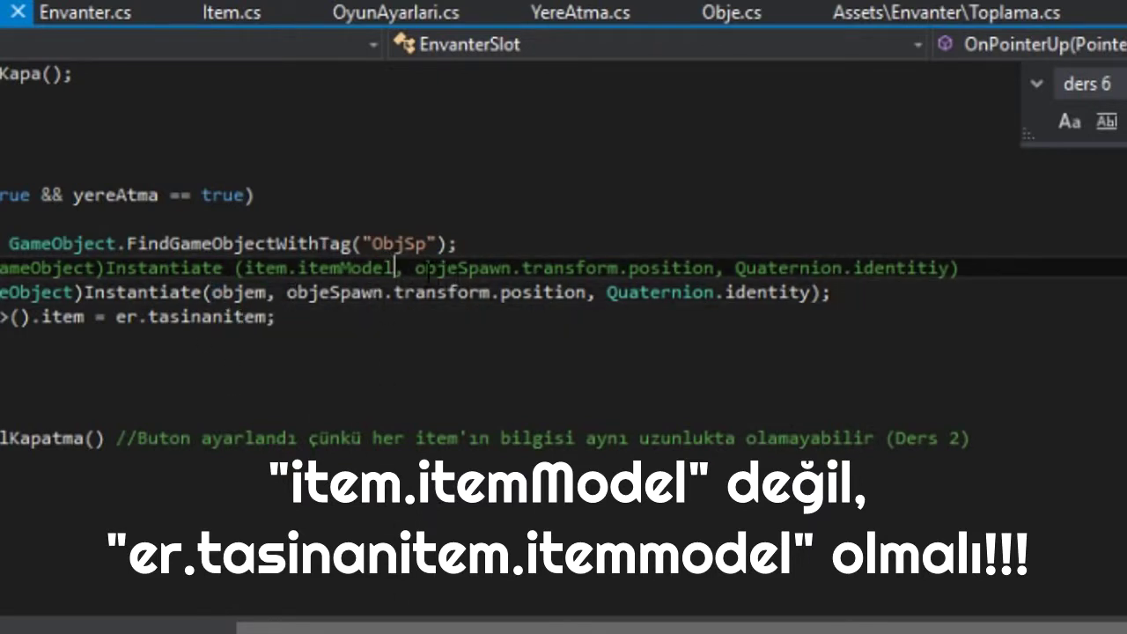
drag(415, 267, 958, 267)
click(737, 268)
click(974, 268)
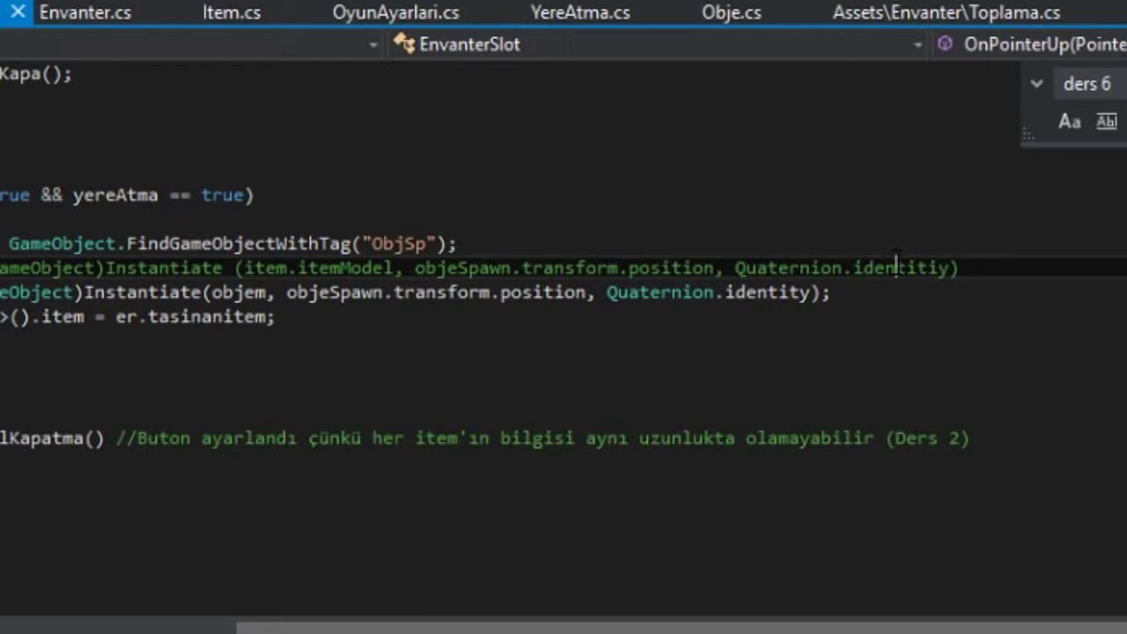
drag(1021, 627, 775, 627)
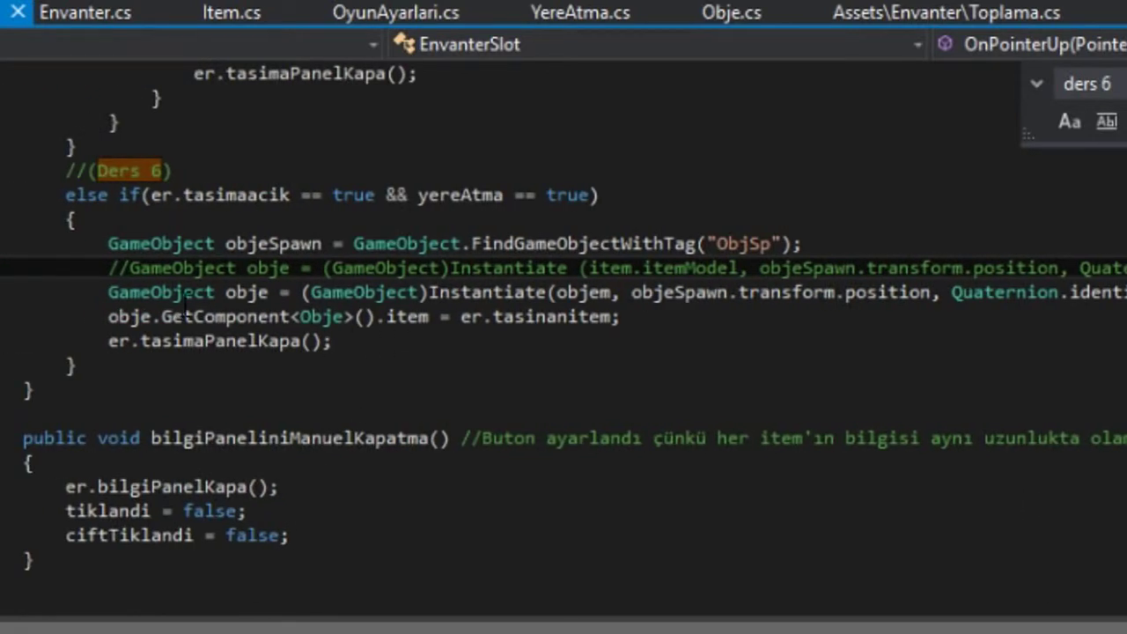
Highlight the GetComponent line and the er.tasimaPanelKapa(); call for review
click(189, 314)
double_click(192, 315)
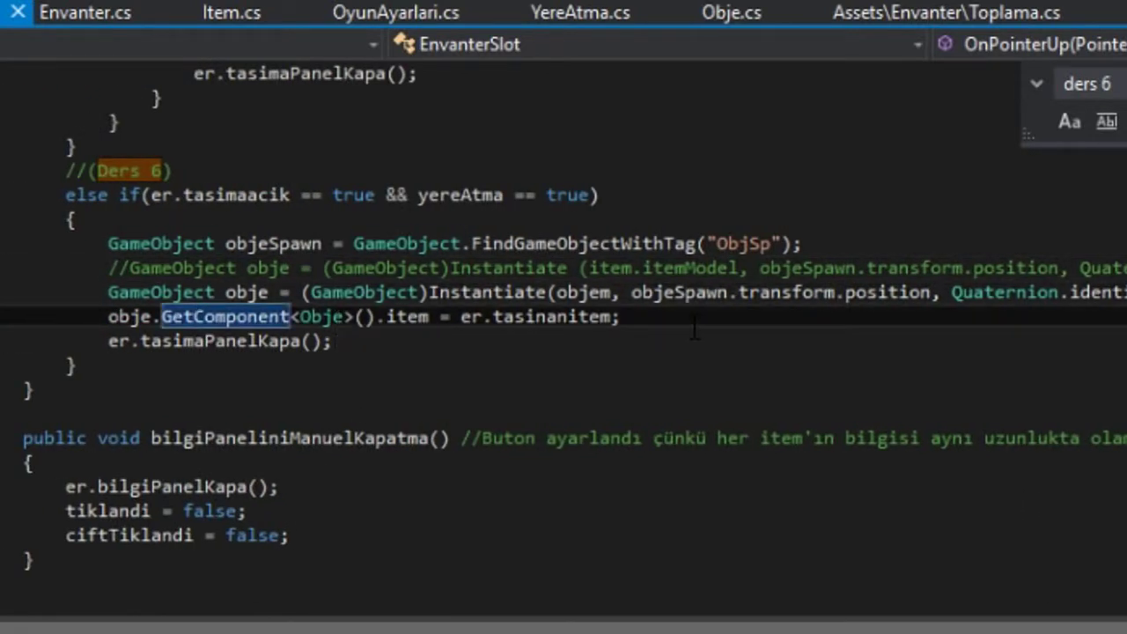
drag(695, 324, 161, 317)
drag(387, 344, 66, 341)
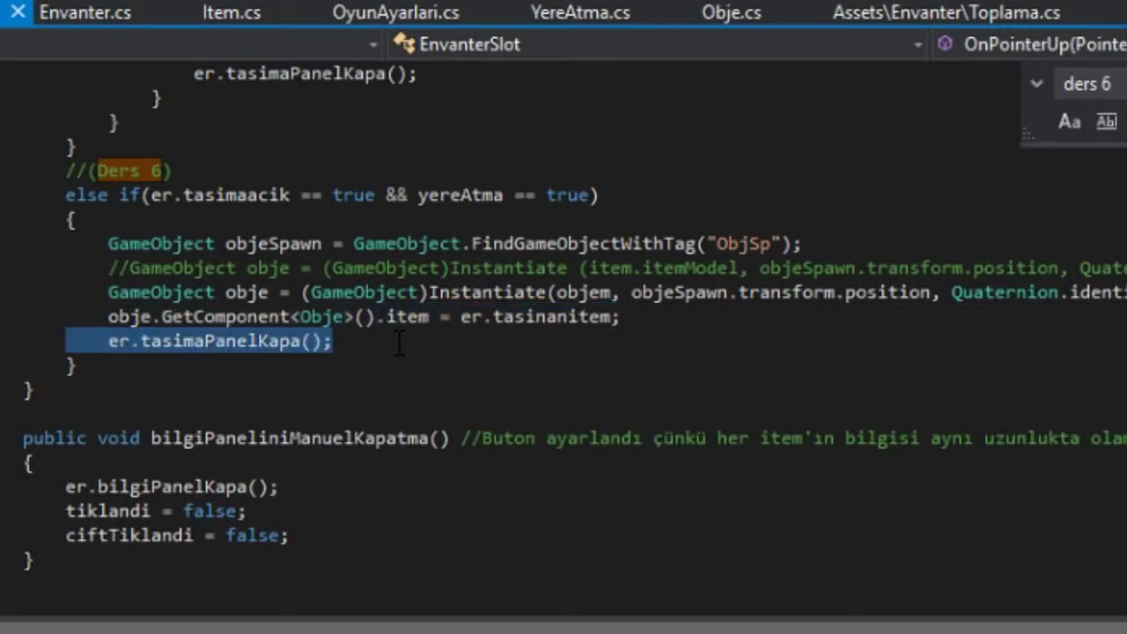
click(399, 343)
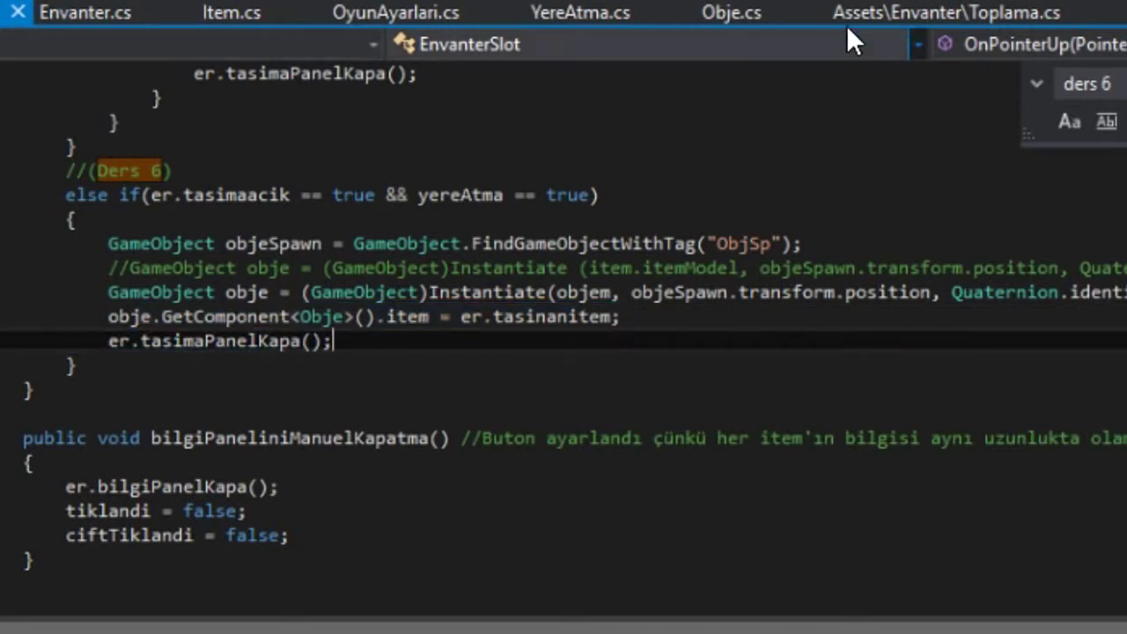
Look over the YereAtma, Toplama and Obje scripts, pointing out Obje's item field
click(583, 12)
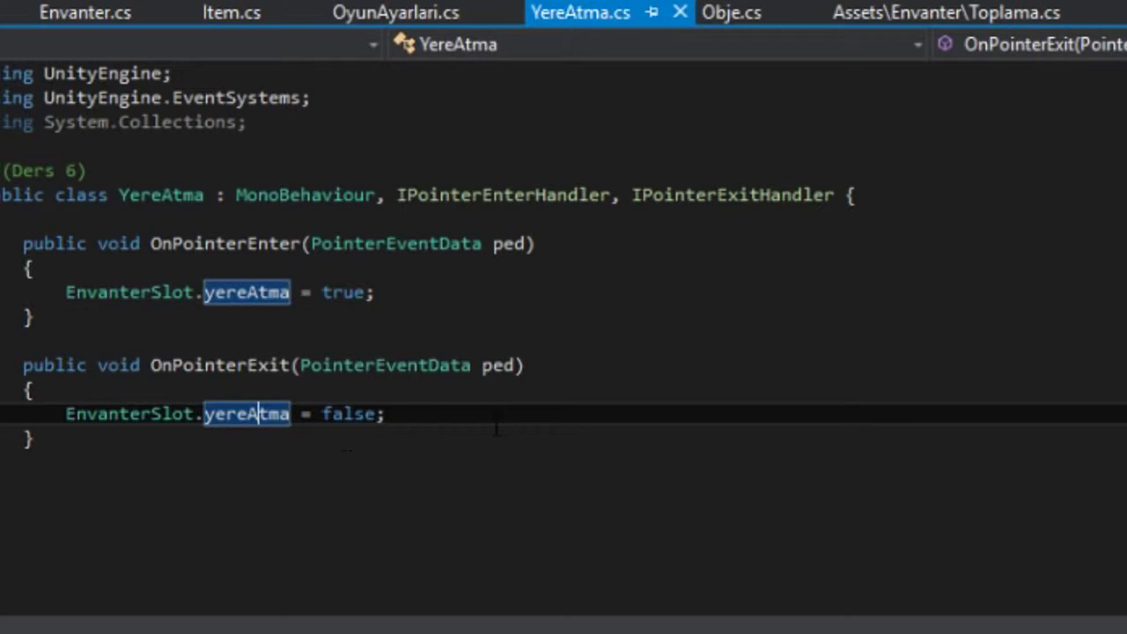
click(959, 12)
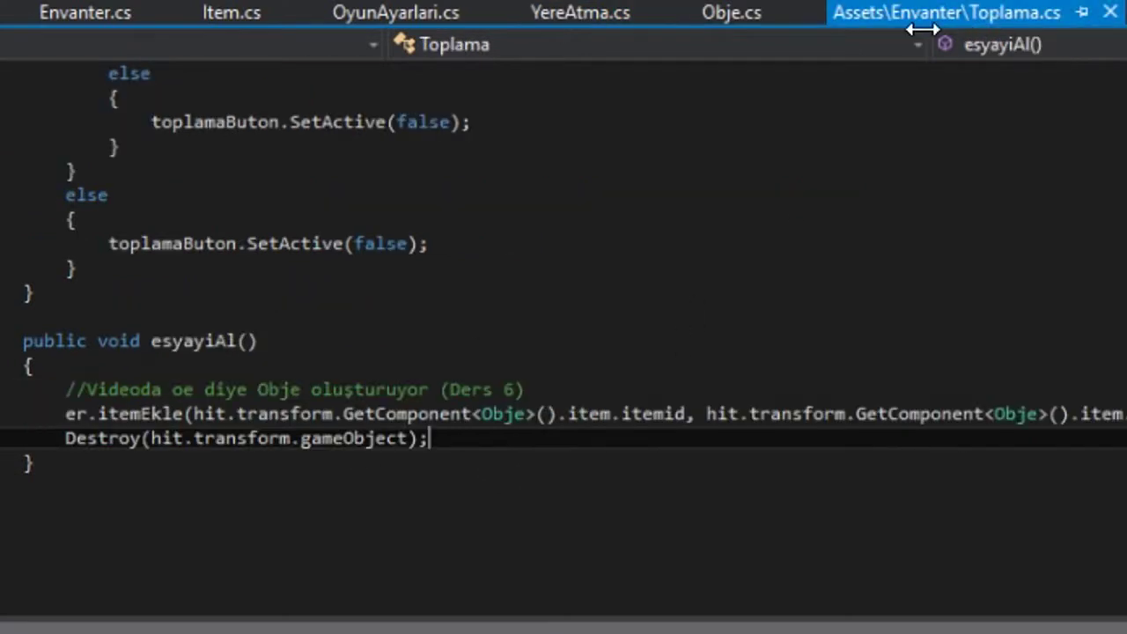
click(730, 19)
click(269, 168)
click(294, 195)
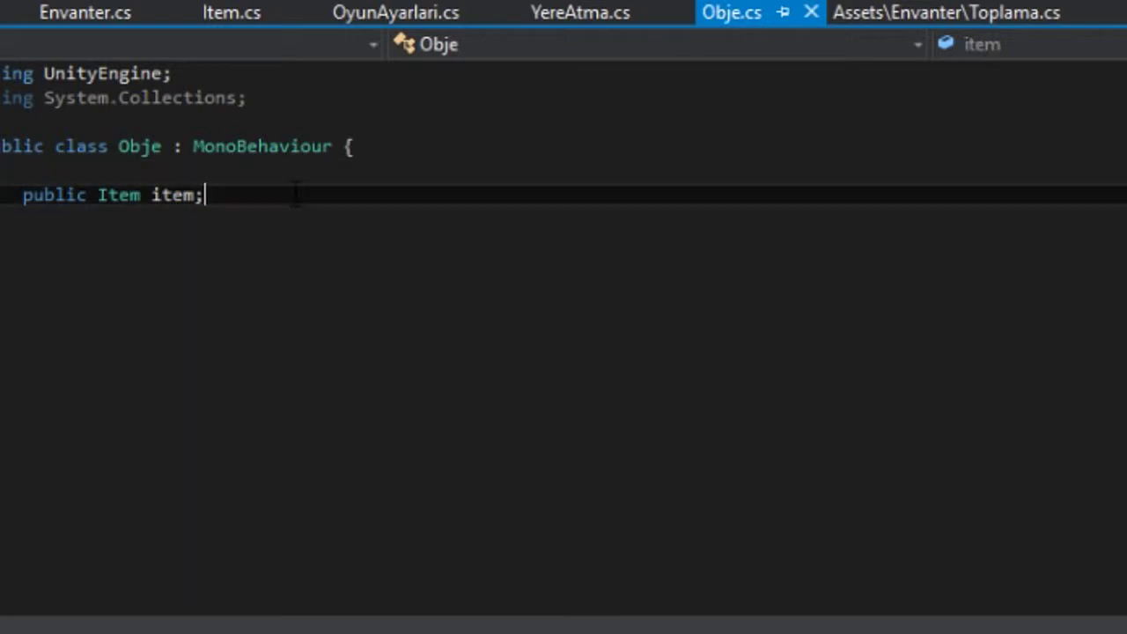
Return to Toplama.cs and highlight the comment above the itemEkle call in esyayiAl
click(960, 16)
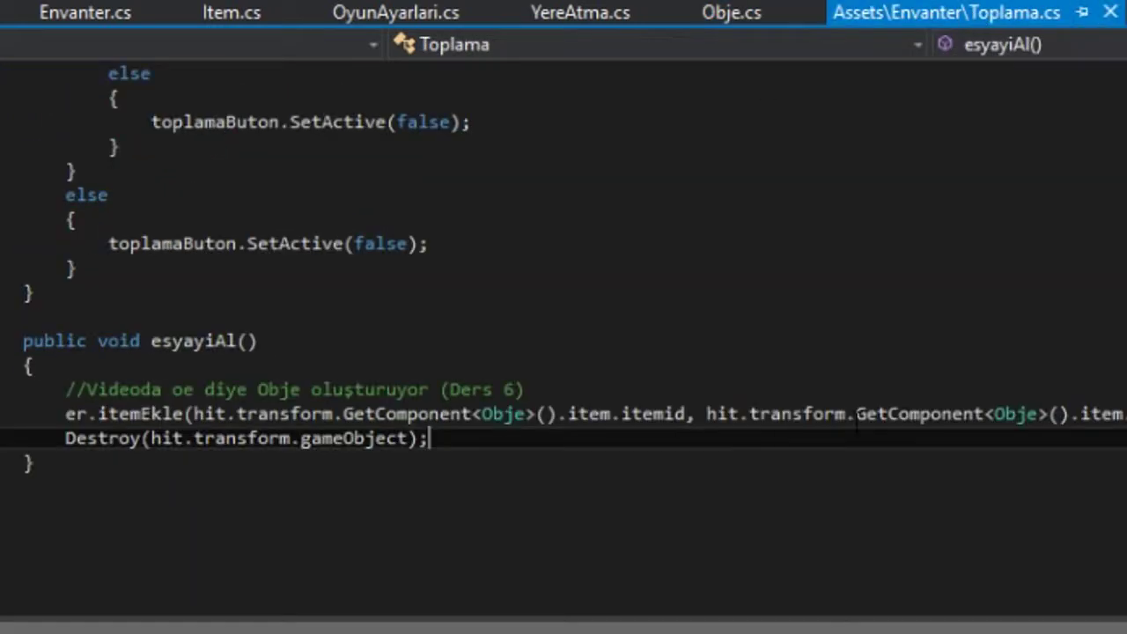
scroll(578, 347, up, 5)
scroll(578, 347, up, 2)
scroll(541, 365, down, 5)
scroll(431, 414, down, 2)
drag(528, 389, 169, 388)
click(182, 389)
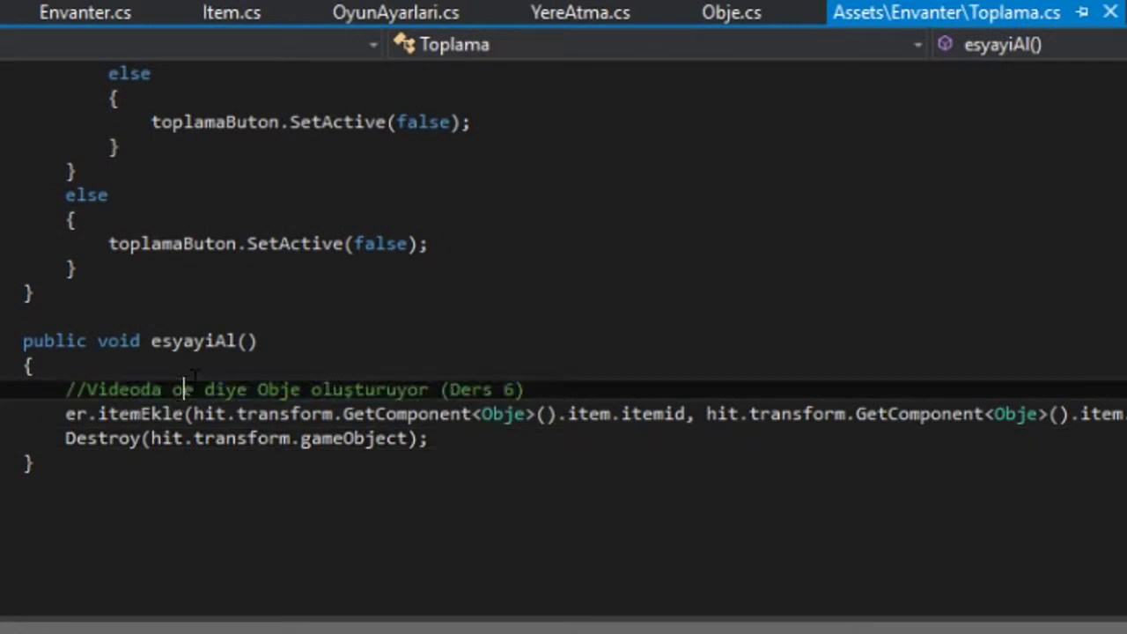
scroll(642, 352, up, 7)
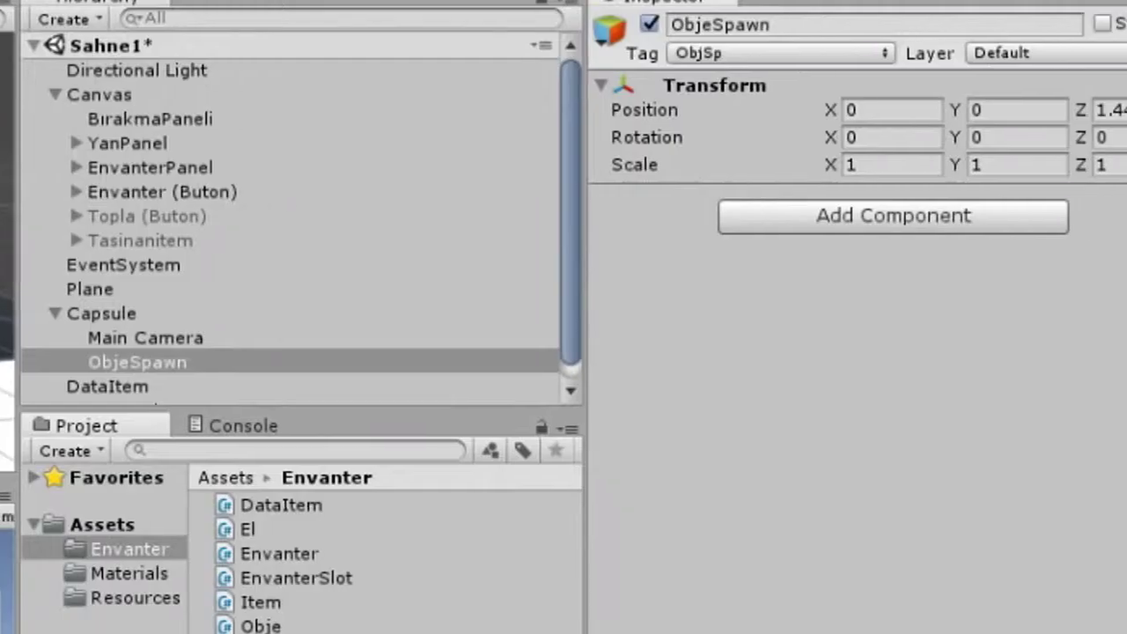
Trace the er, hit and toplamaButon references in Toplama.cs, then select Topla (Buton) in Unity
click(122, 315)
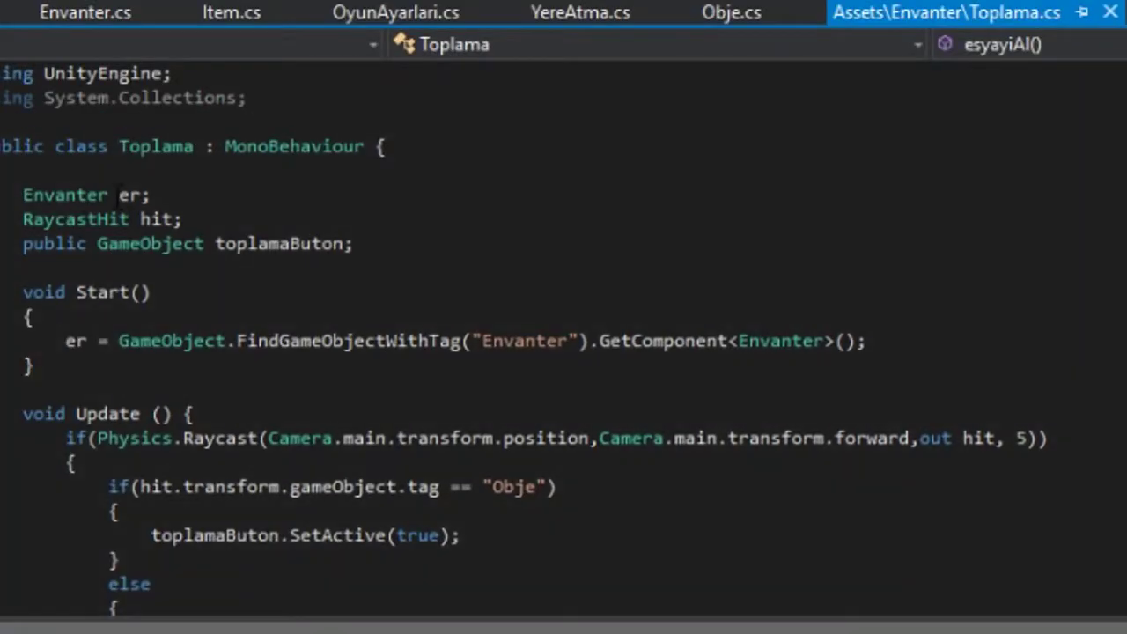
click(125, 195)
click(149, 219)
click(269, 244)
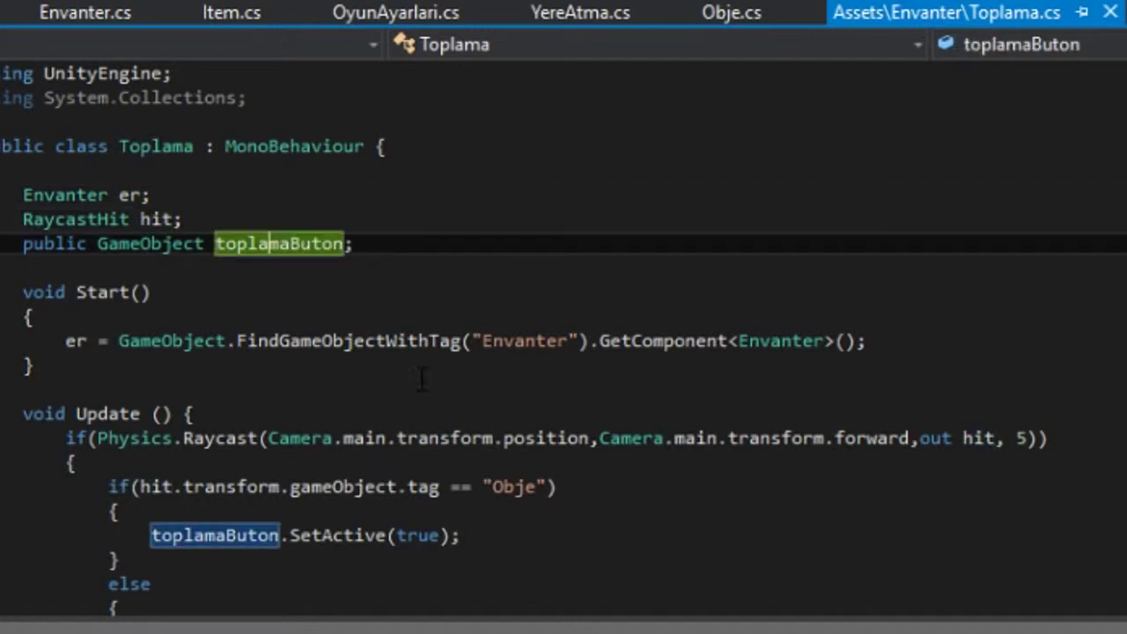
drag(397, 244, 19, 244)
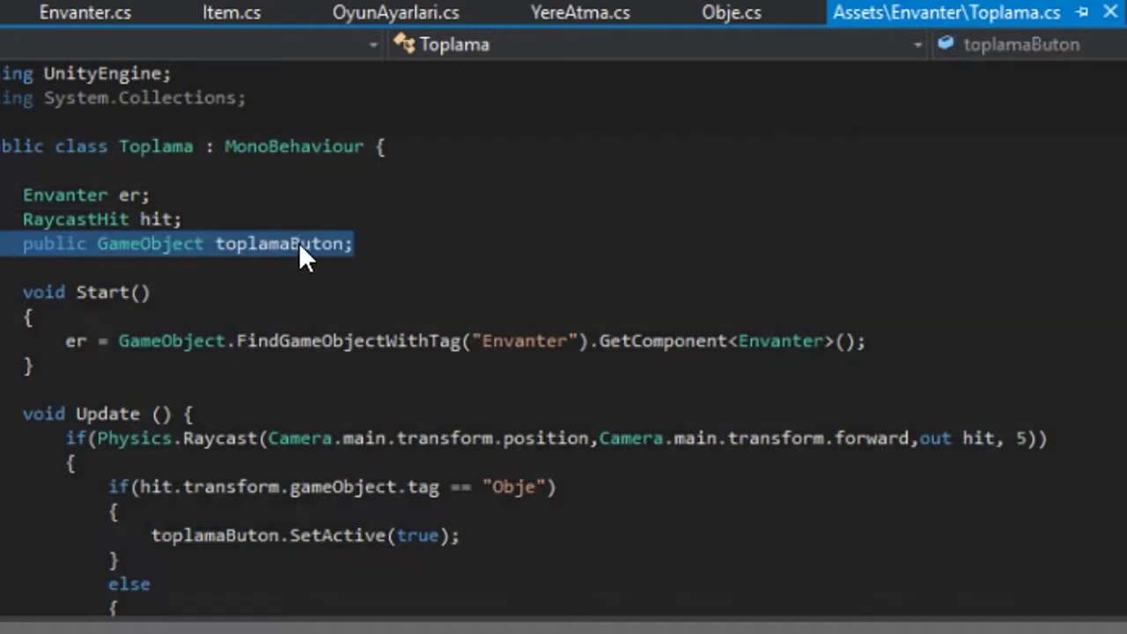
click(468, 244)
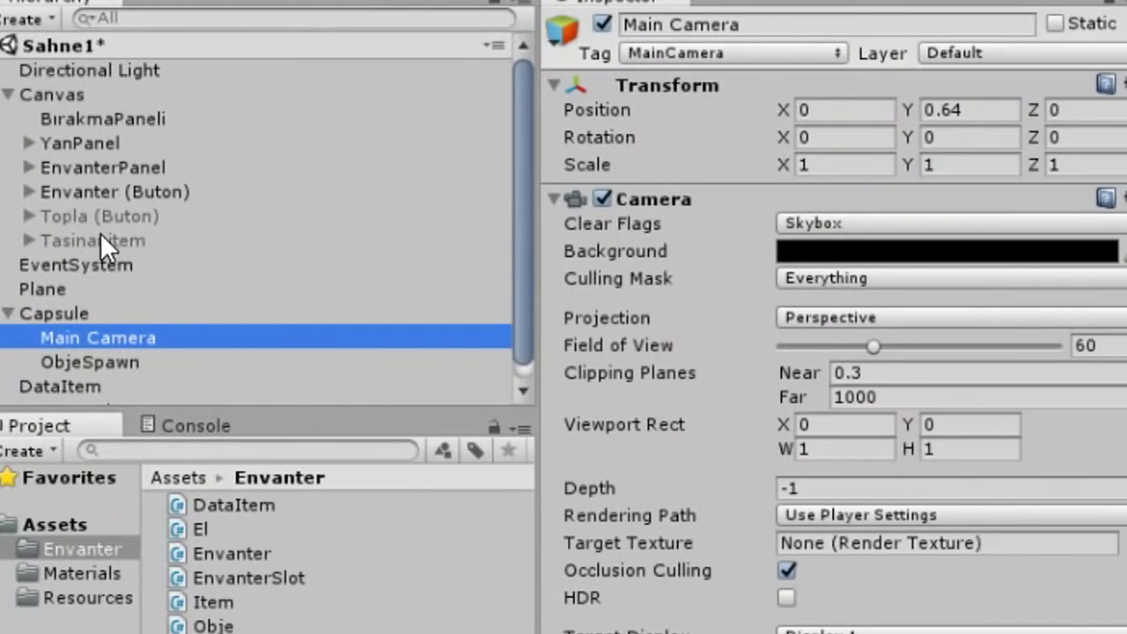
click(160, 211)
click(602, 22)
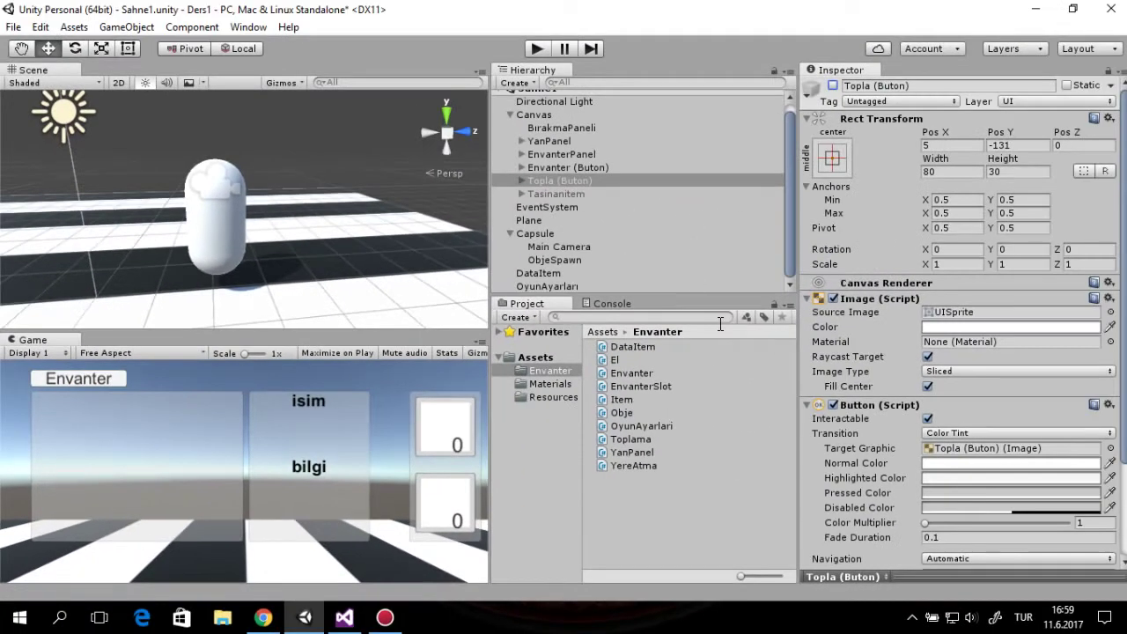
Add an On Click entry targeting Main Camera's Toplama.esyayiAl, then remove the duplicate
scroll(926, 414, down, 5)
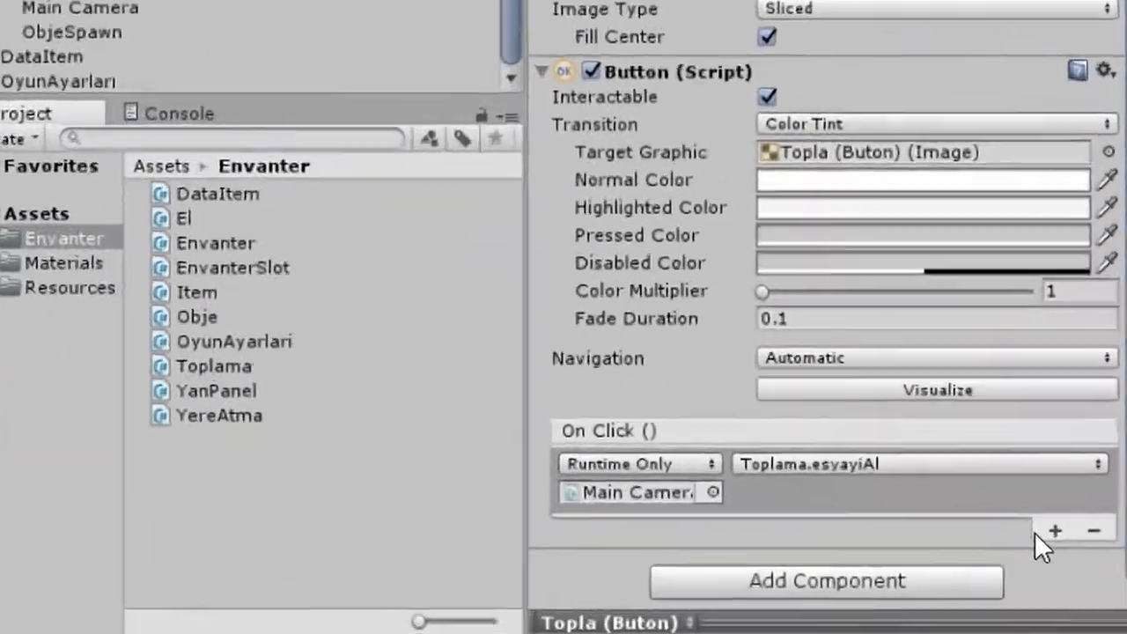
click(1082, 526)
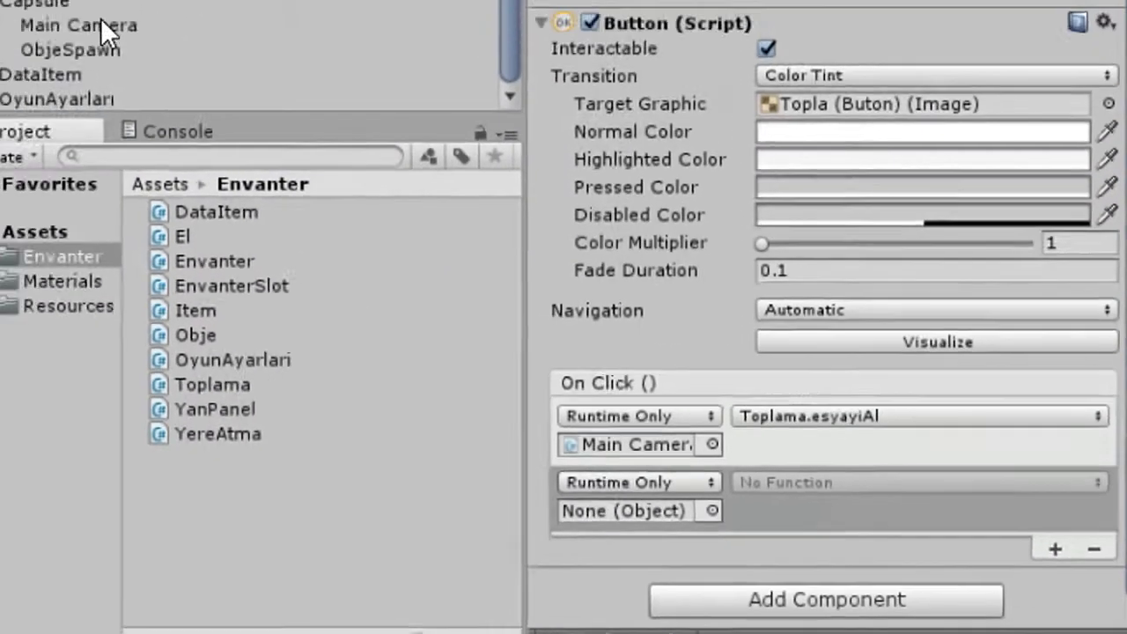
drag(214, 116, 676, 533)
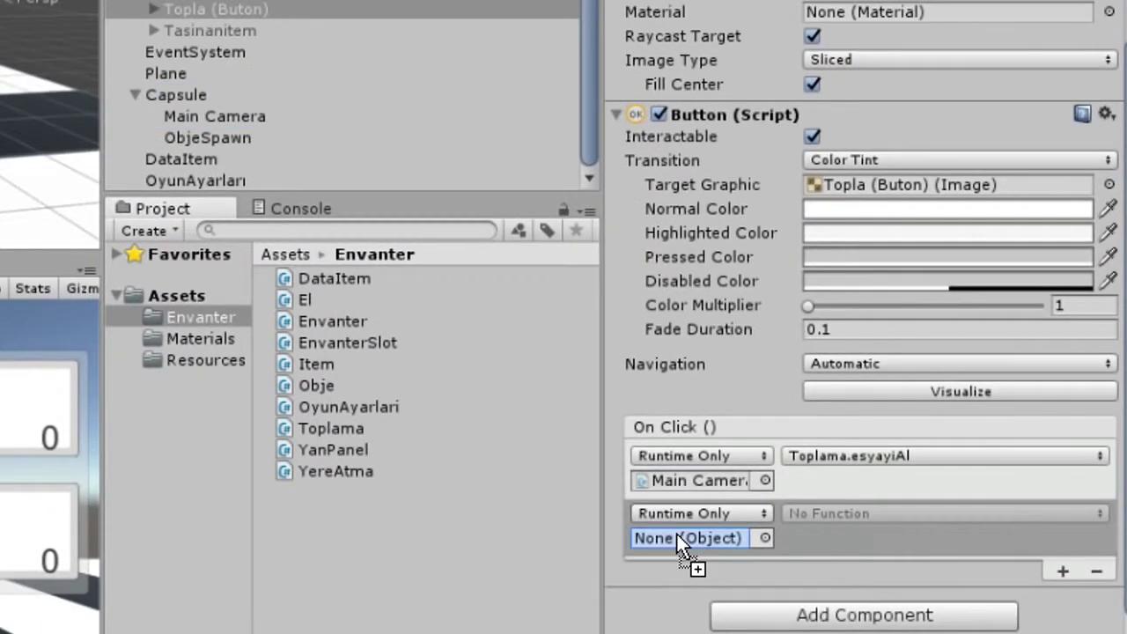
click(837, 515)
mouse_move(858, 506)
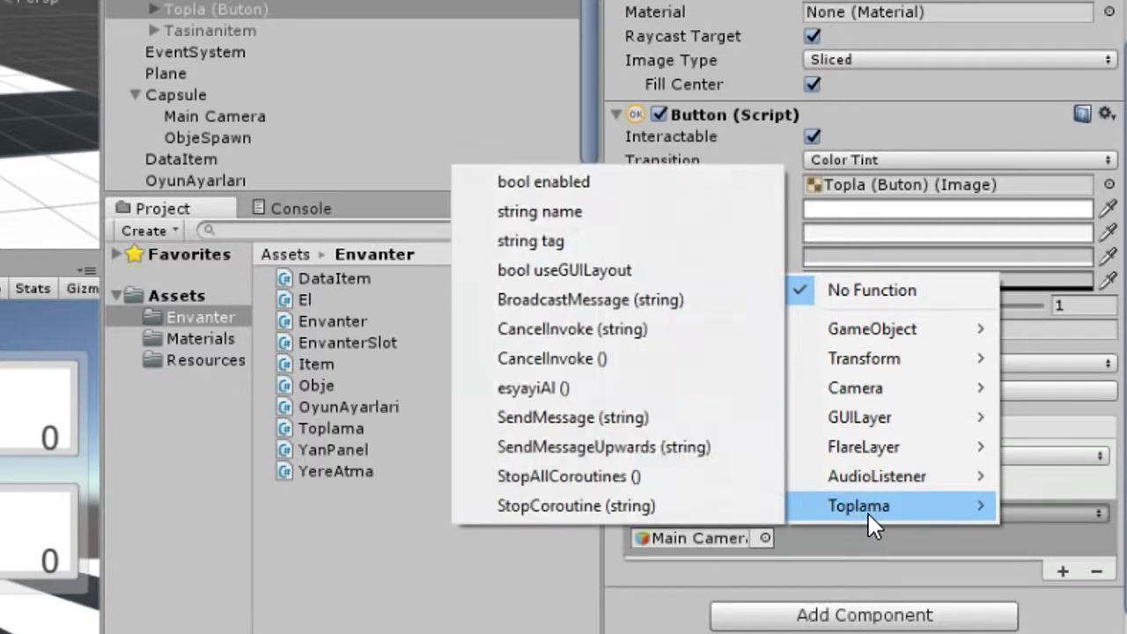
click(560, 391)
click(1101, 574)
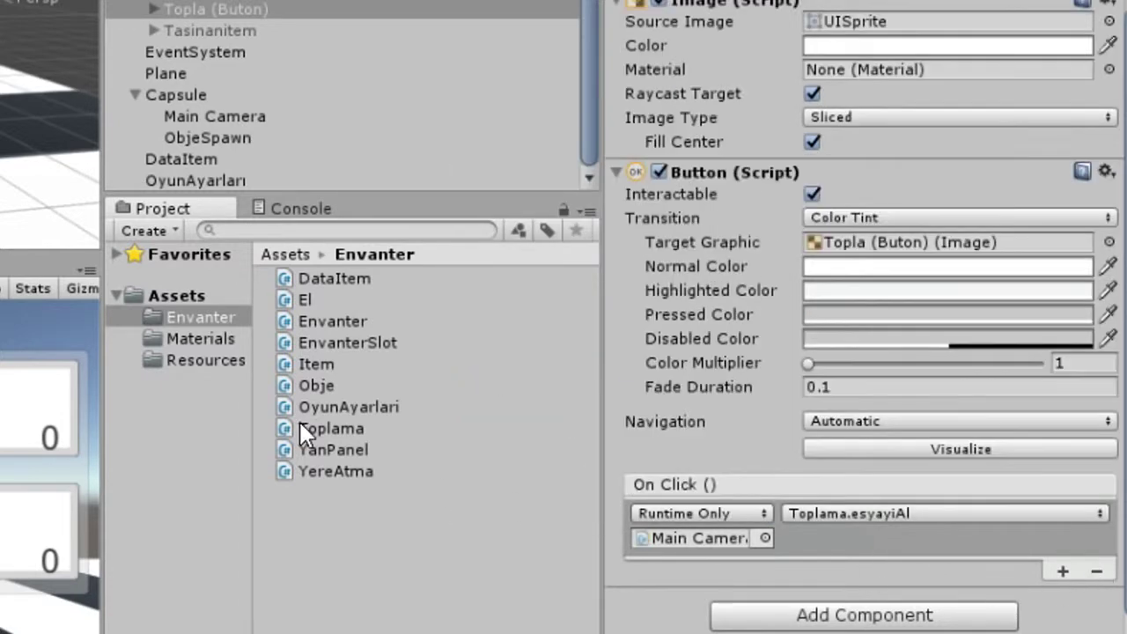
Open the Toplama script and go to the Physics.Raycast condition in Update
double_click(304, 430)
scroll(324, 405, down, 3)
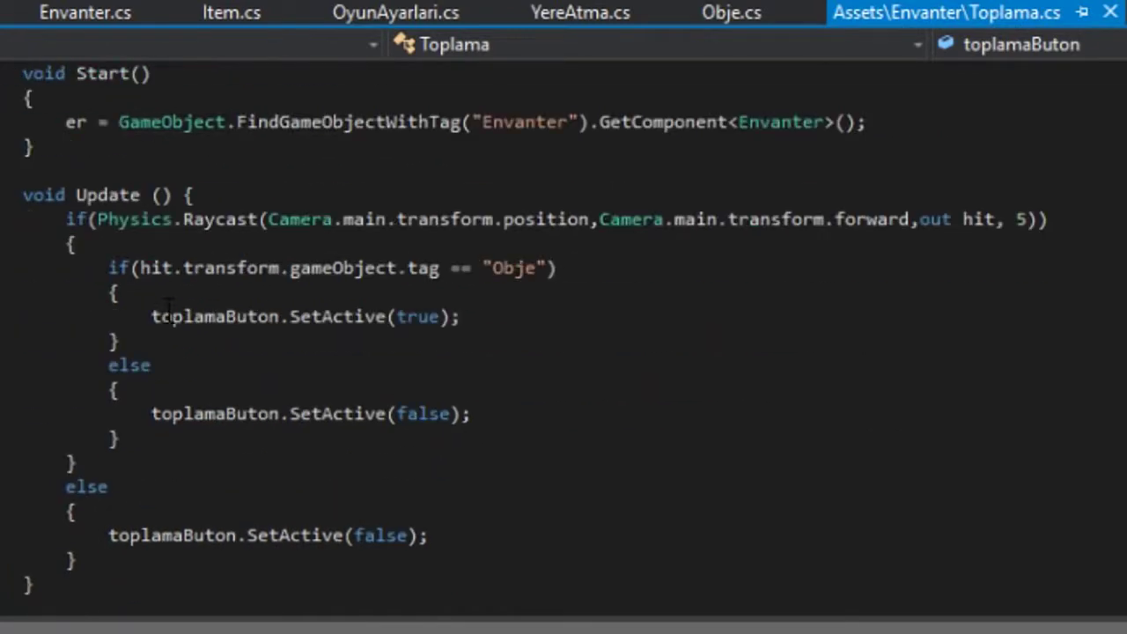
click(93, 219)
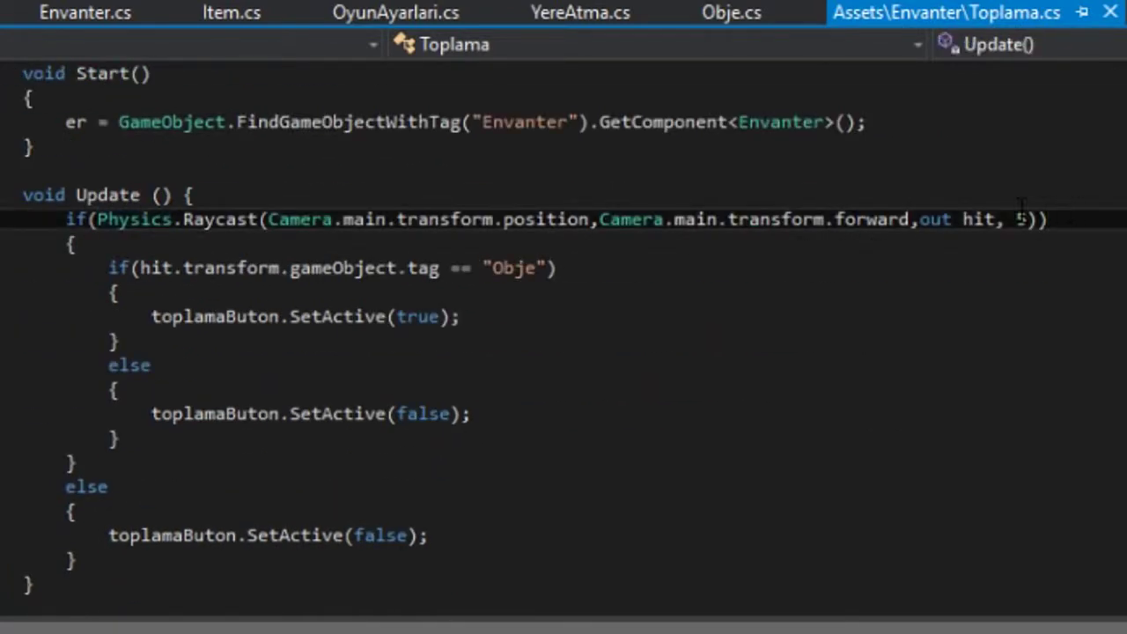
Review the Raycast condition, Obje tag check, SetActive(true) and inner else SetActive(false) lines
triple_click(93, 219)
click(670, 268)
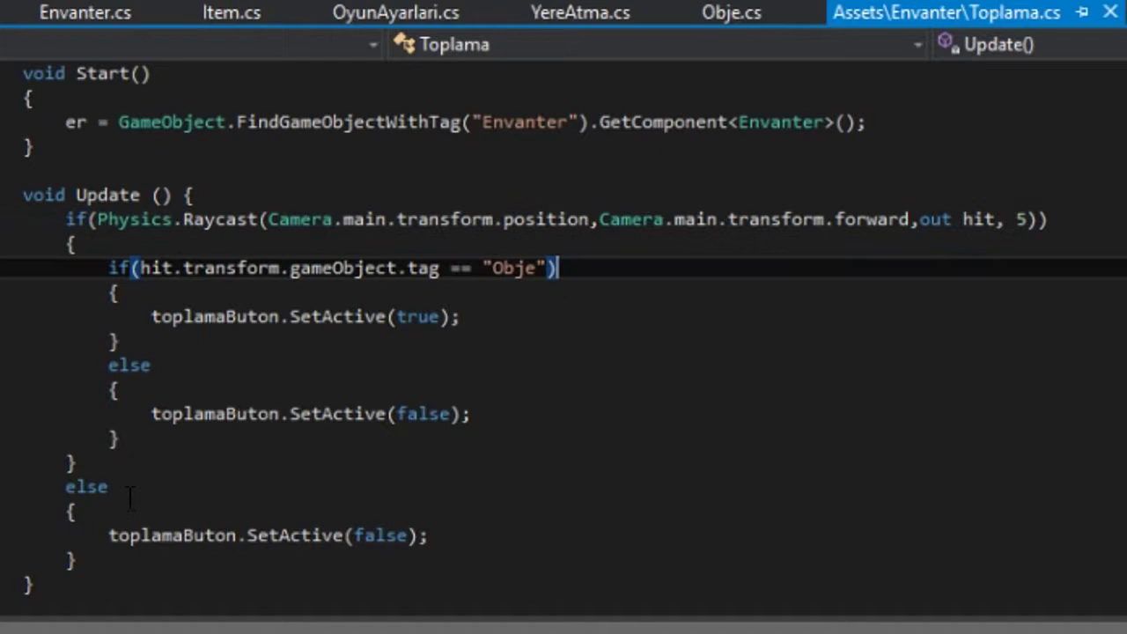
click(75, 463)
click(157, 270)
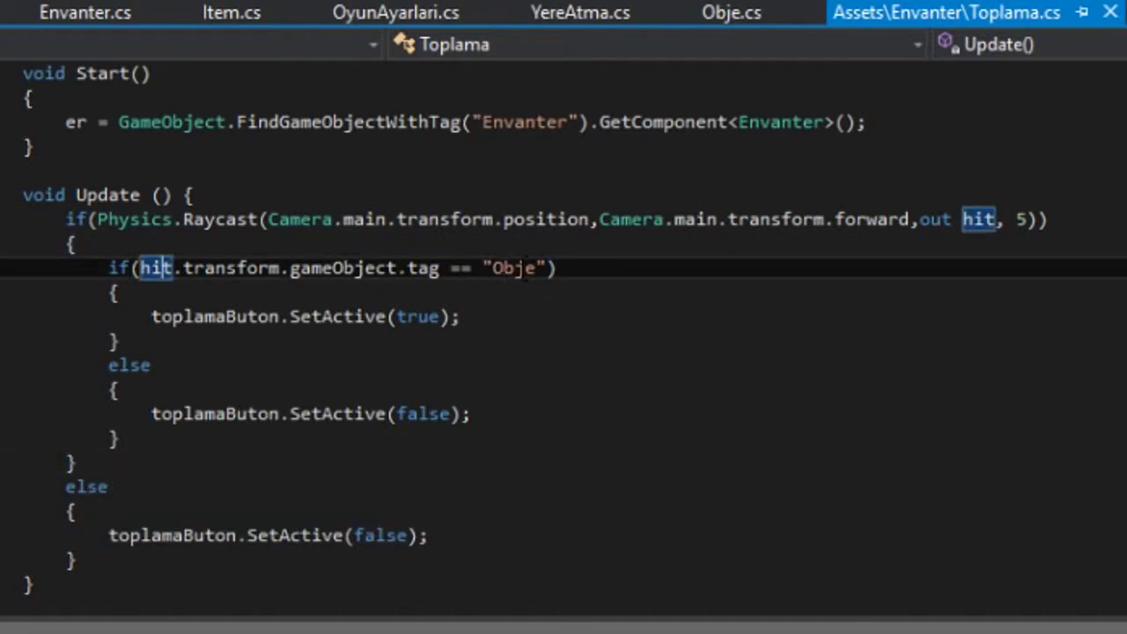
click(486, 318)
drag(486, 319, 151, 317)
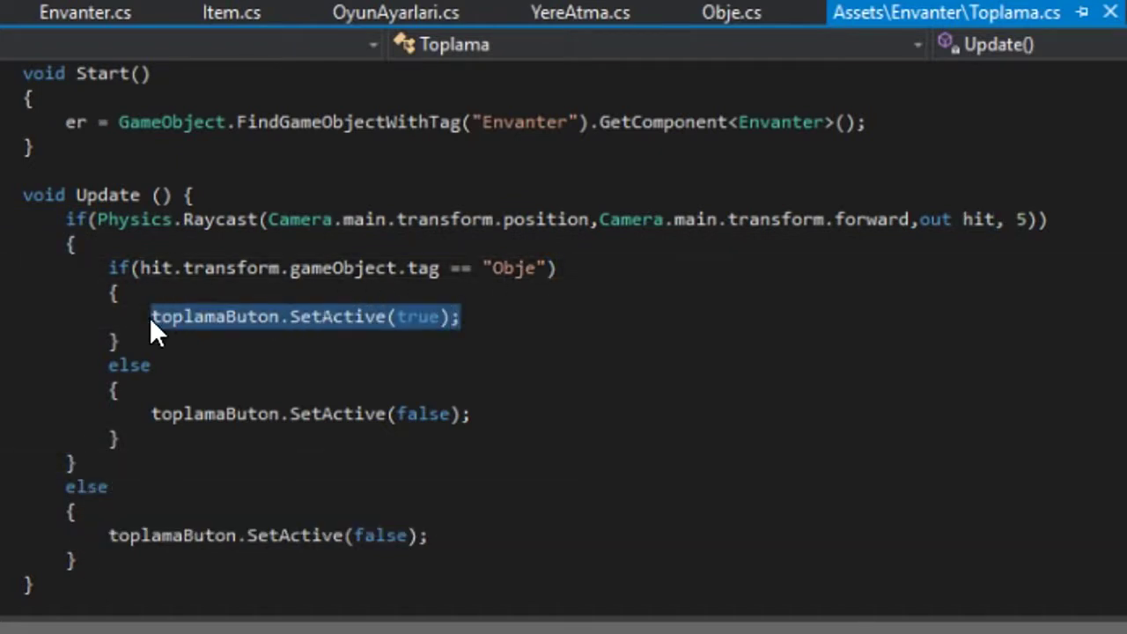
click(519, 417)
drag(520, 417, 155, 414)
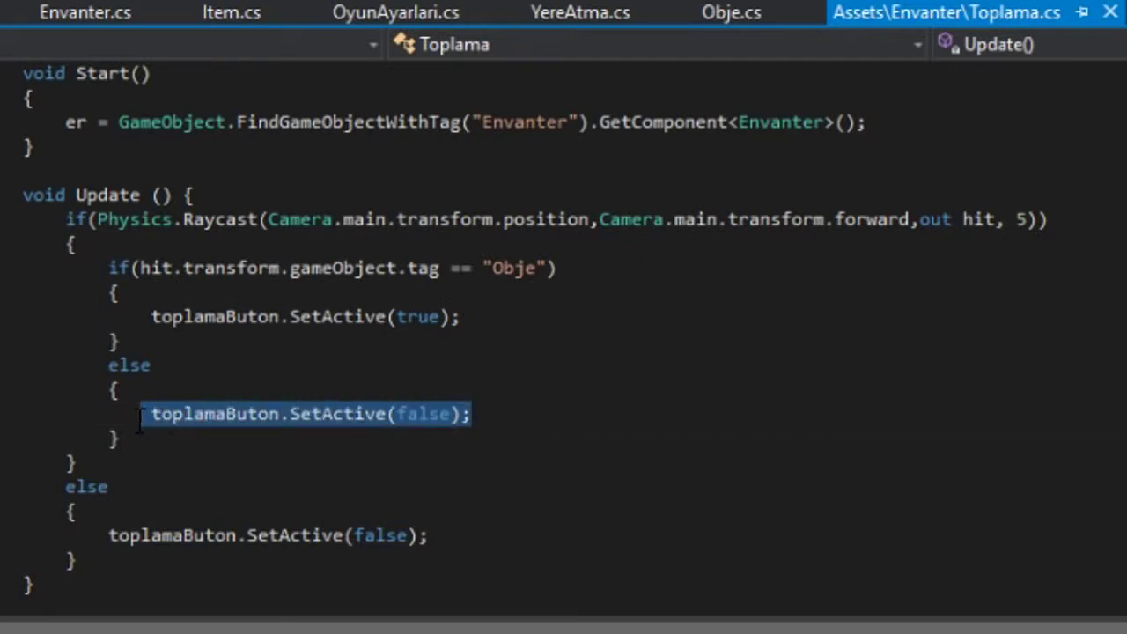
click(622, 411)
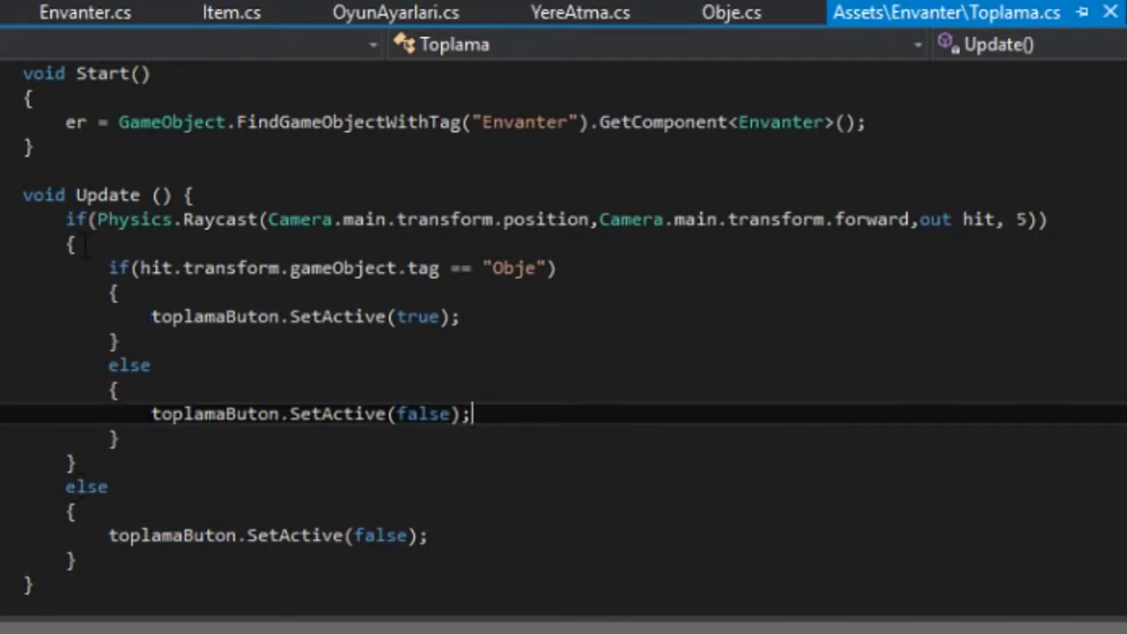
Comment out the outer else's toplamaButon.SetActive(false); with Ctrl+K, Ctrl+C
click(90, 486)
click(470, 535)
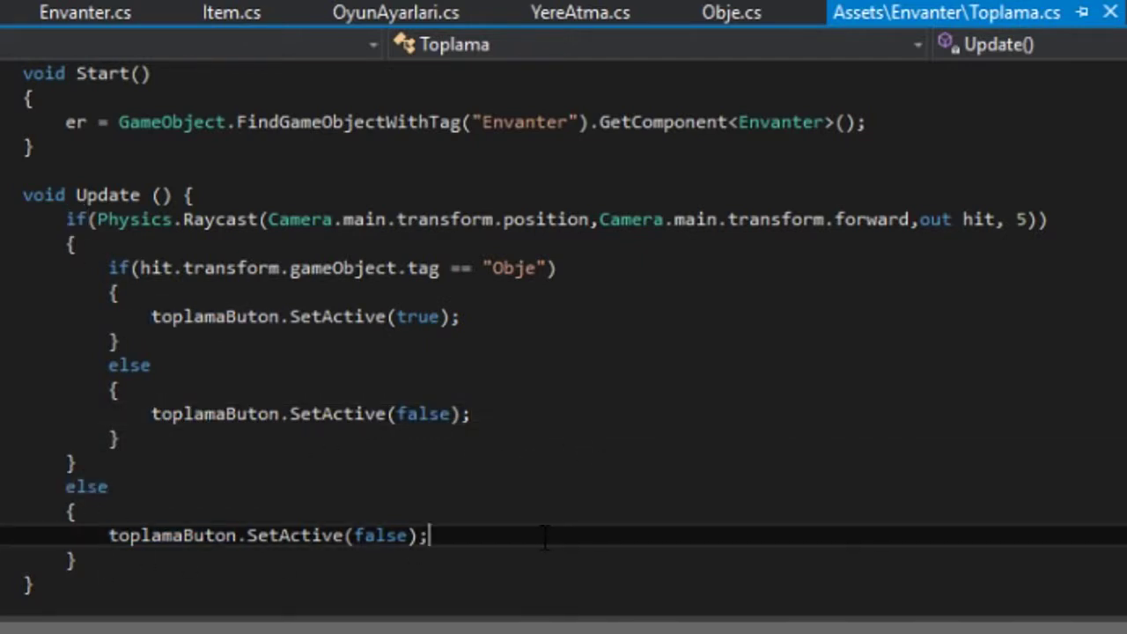
drag(470, 535, 97, 537)
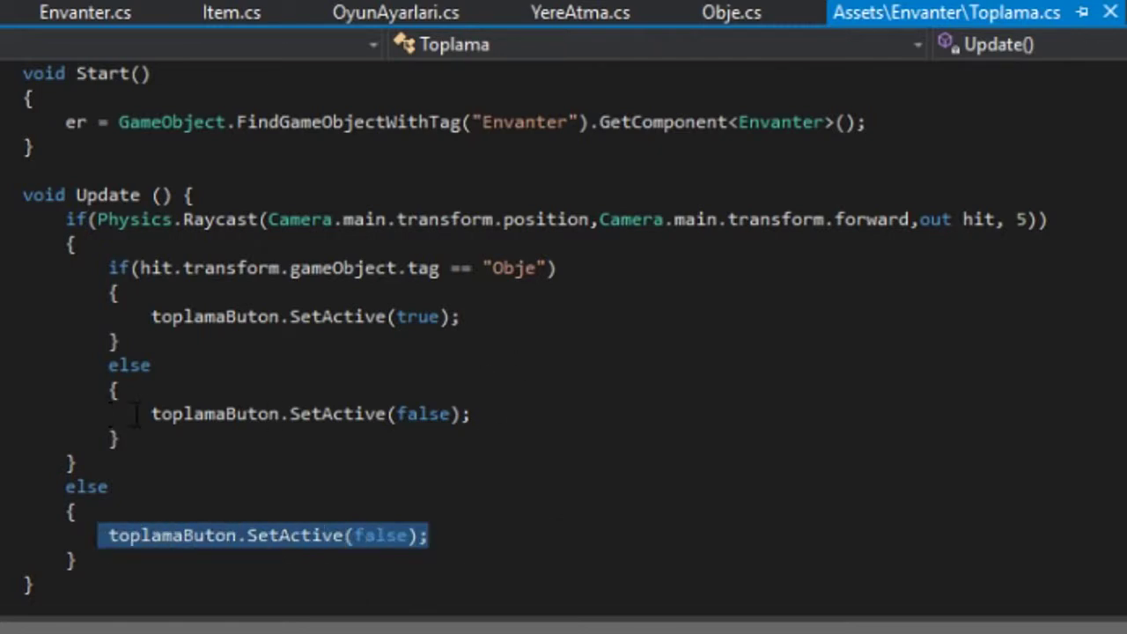
key(ctrl+k)
key(ctrl+c)
drag(65, 480, 112, 558)
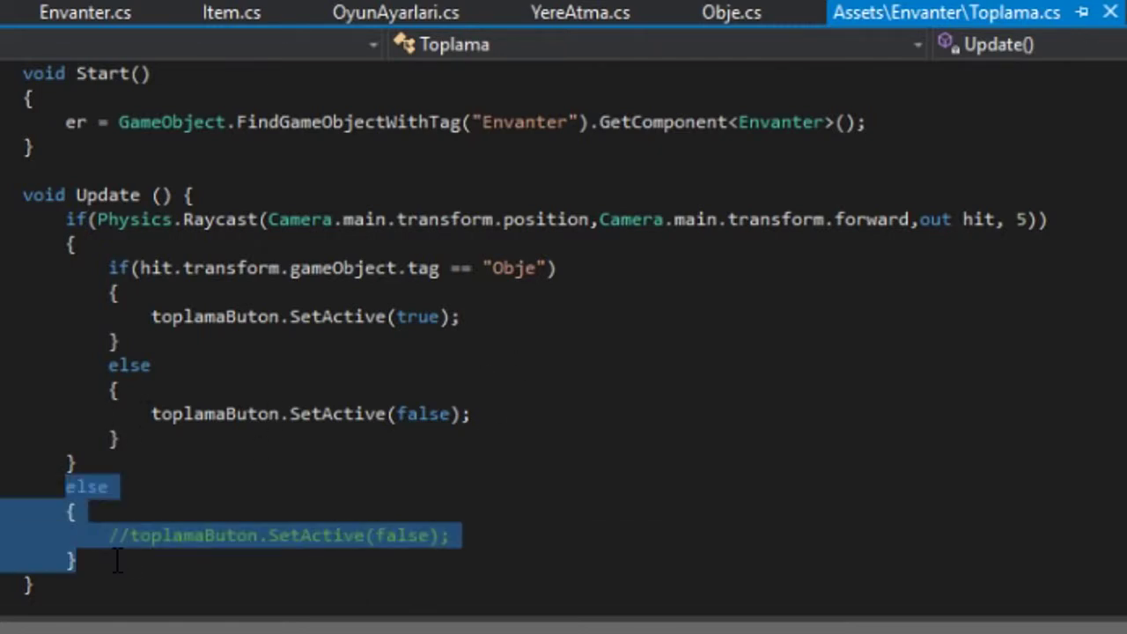
click(113, 560)
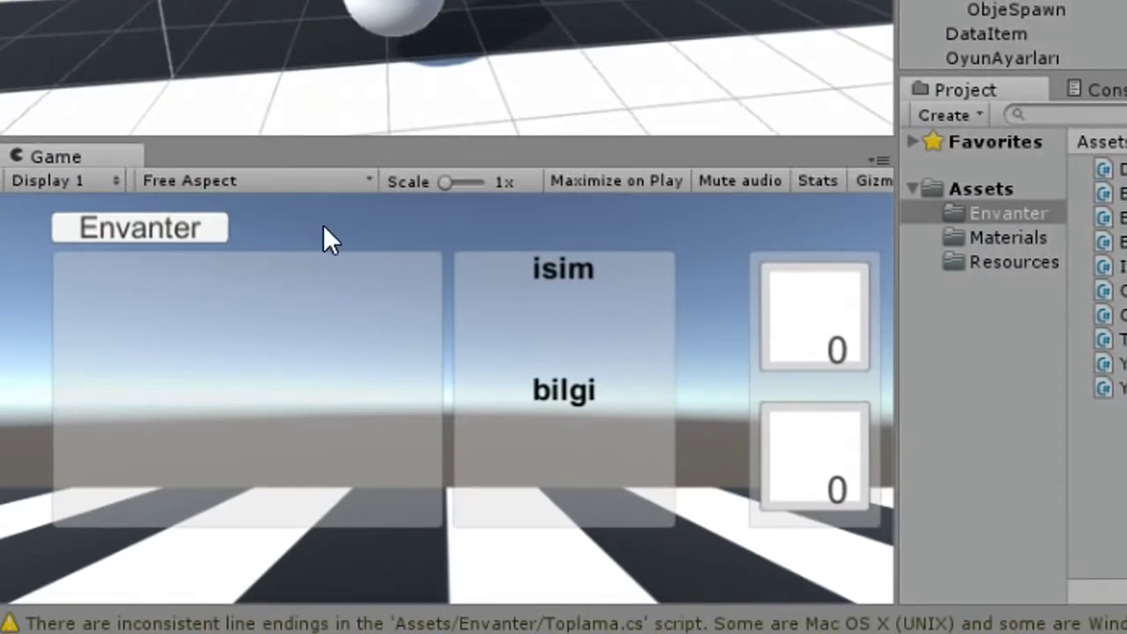
Close the inventory in Play mode and turn the player away from the item with W and I
click(823, 318)
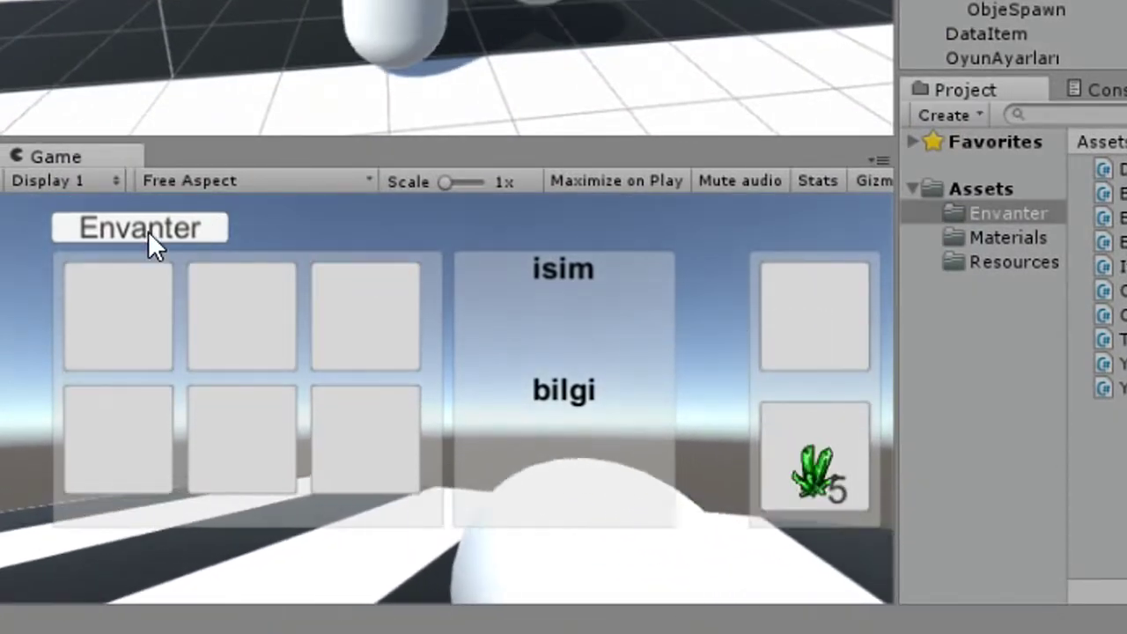
click(148, 230)
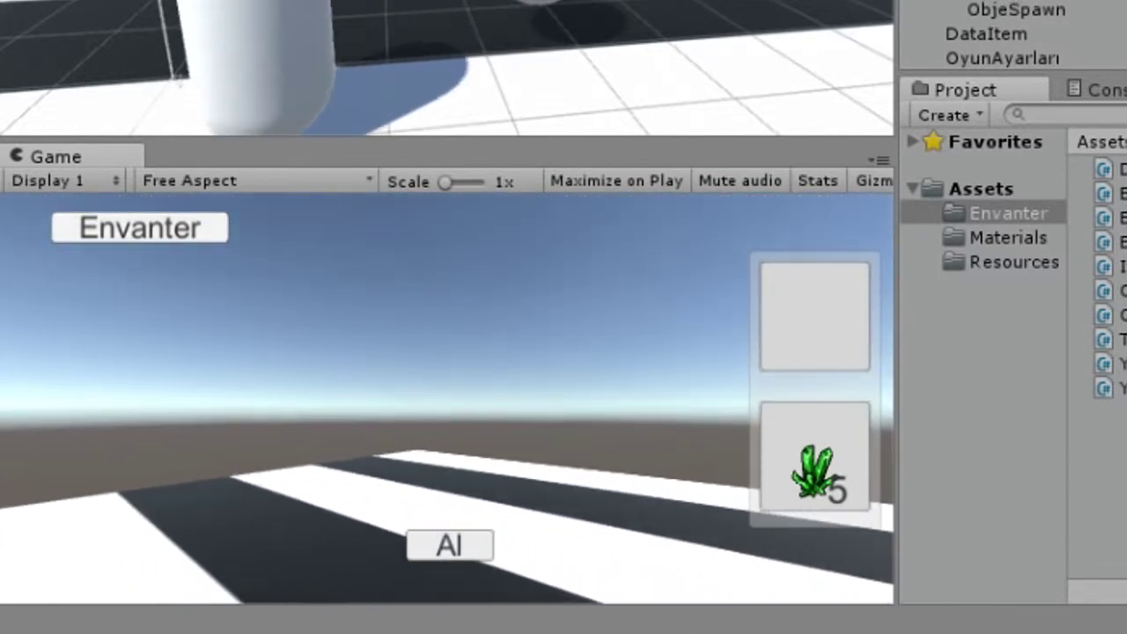
key(w)
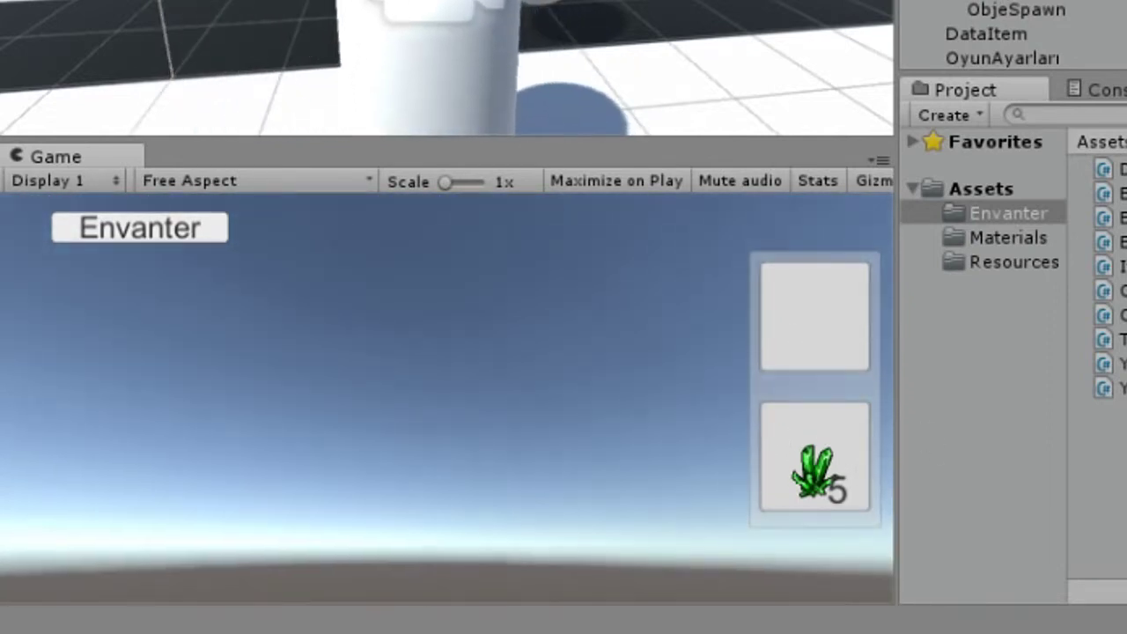
key(i)
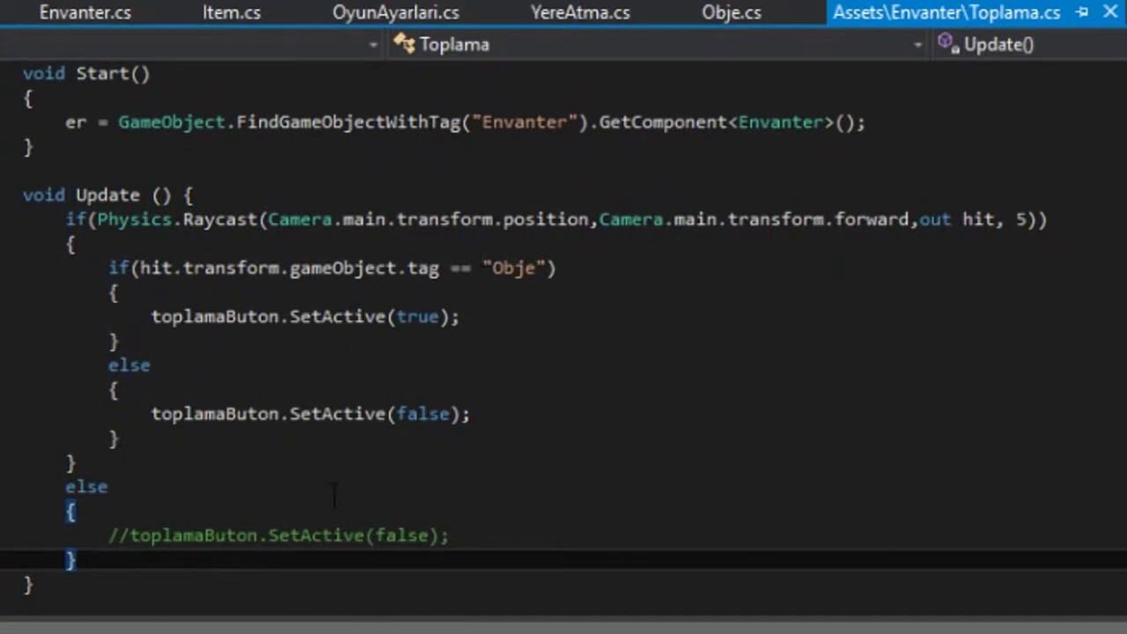
Remove the // before the outer else's toplamaButon.SetActive(false); and review the inner else block
click(130, 534)
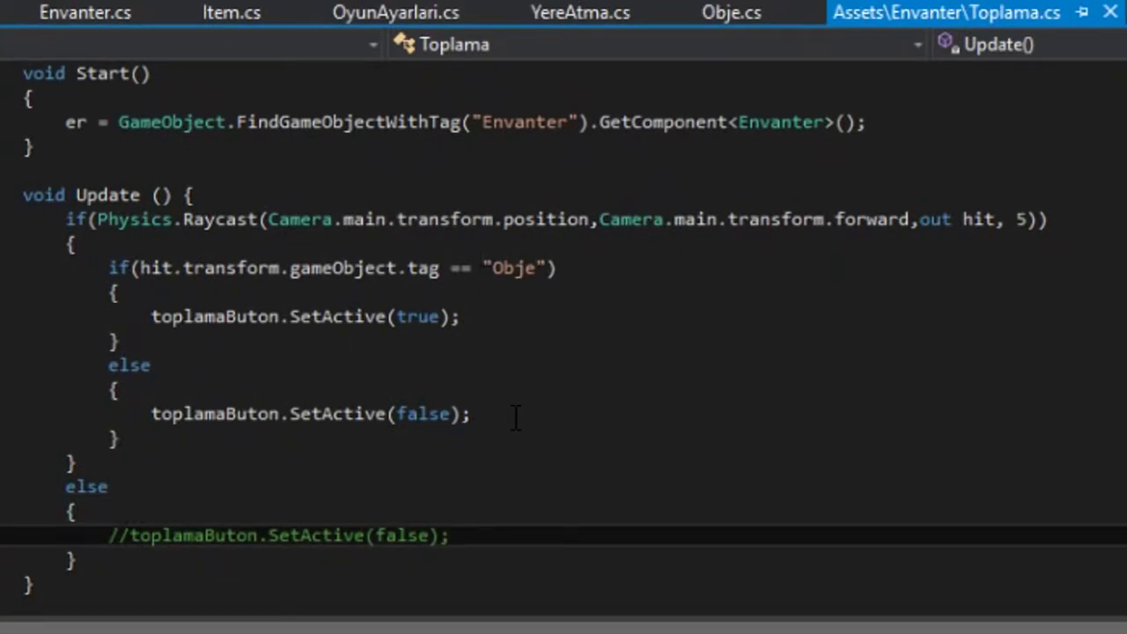
key(BackSpace)
key(BackSpace)
click(515, 273)
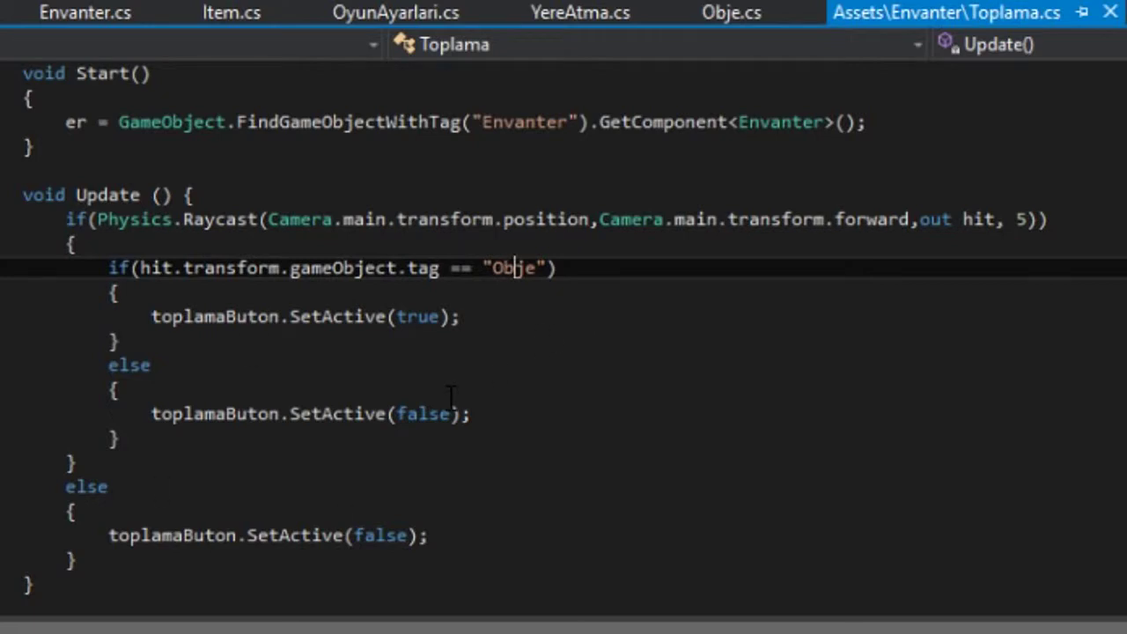
click(369, 394)
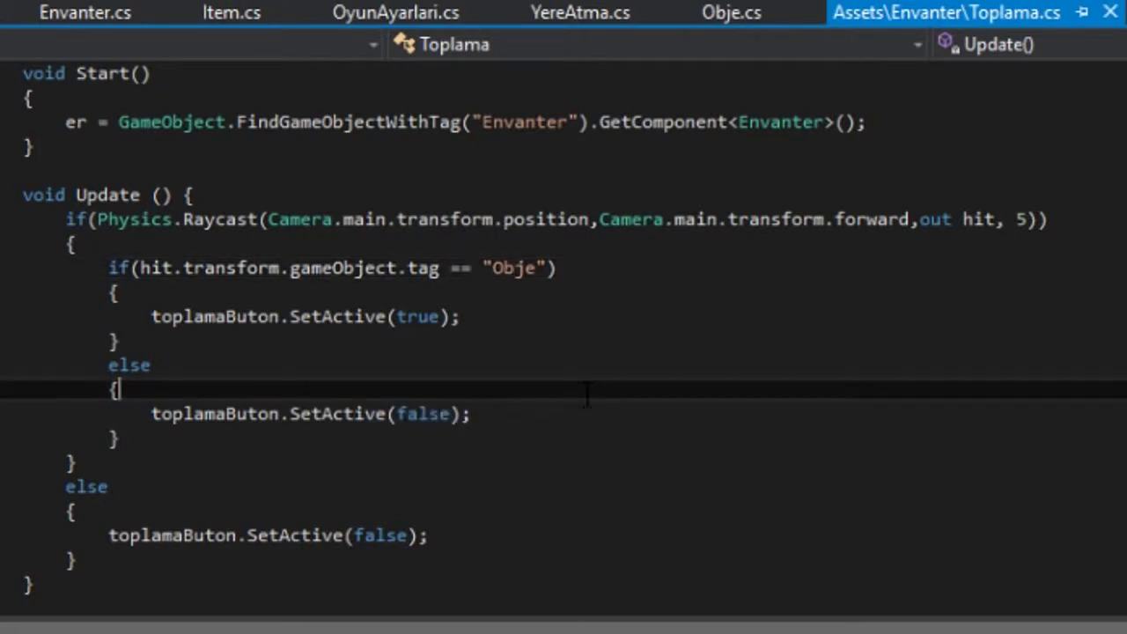
click(493, 415)
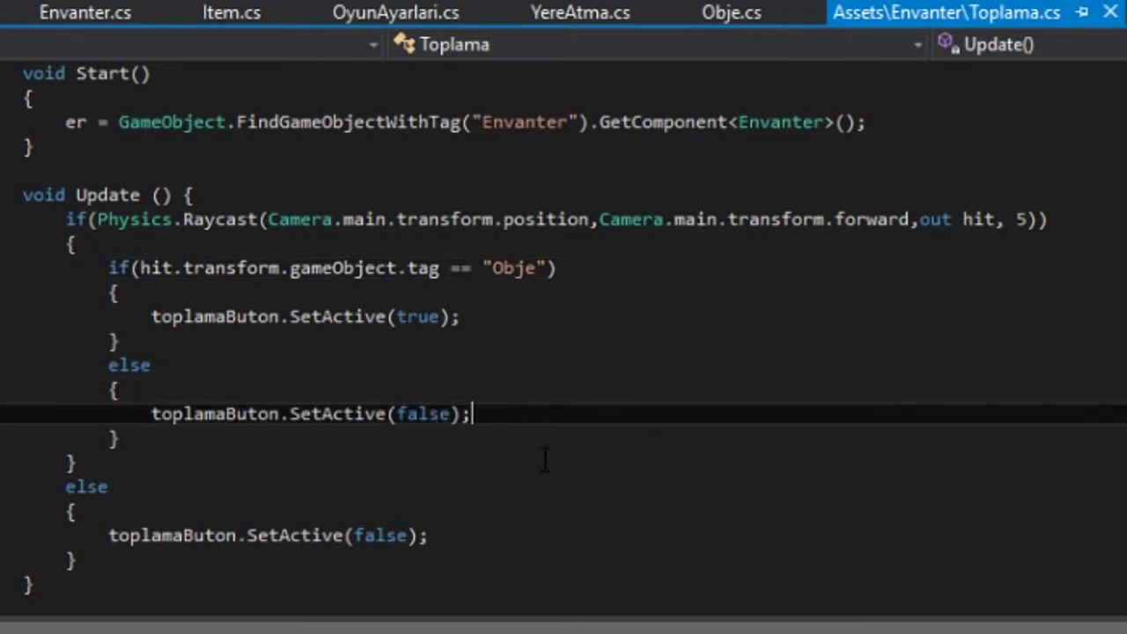
click(150, 414)
mouse_move(156, 452)
mouse_down()
mouse_move(52, 405)
mouse_move(53, 362)
mouse_up()
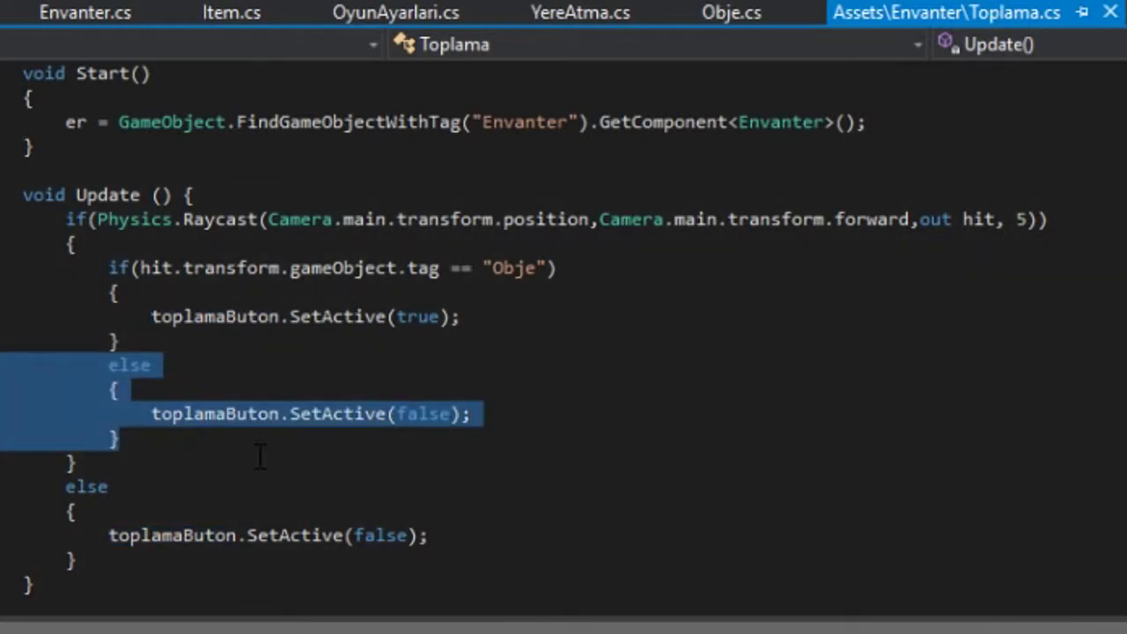
click(229, 433)
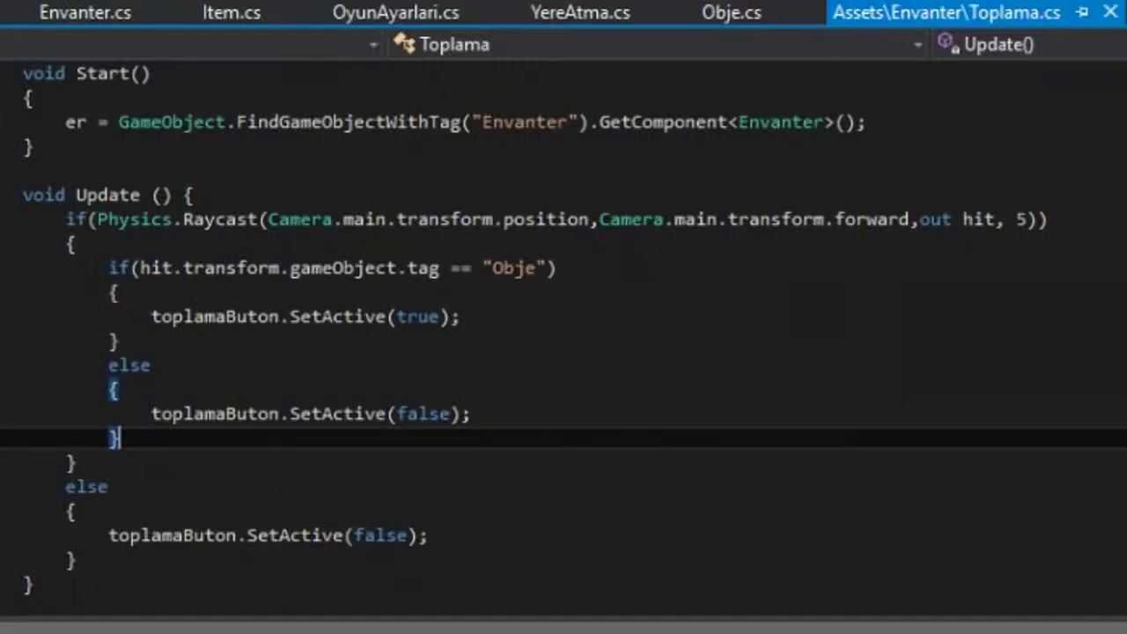
Review esyayiAl, highlighting the itemEkle arguments and the Obje component lookup on the hit object
scroll(327, 480, down, 3)
scroll(328, 480, down, 1)
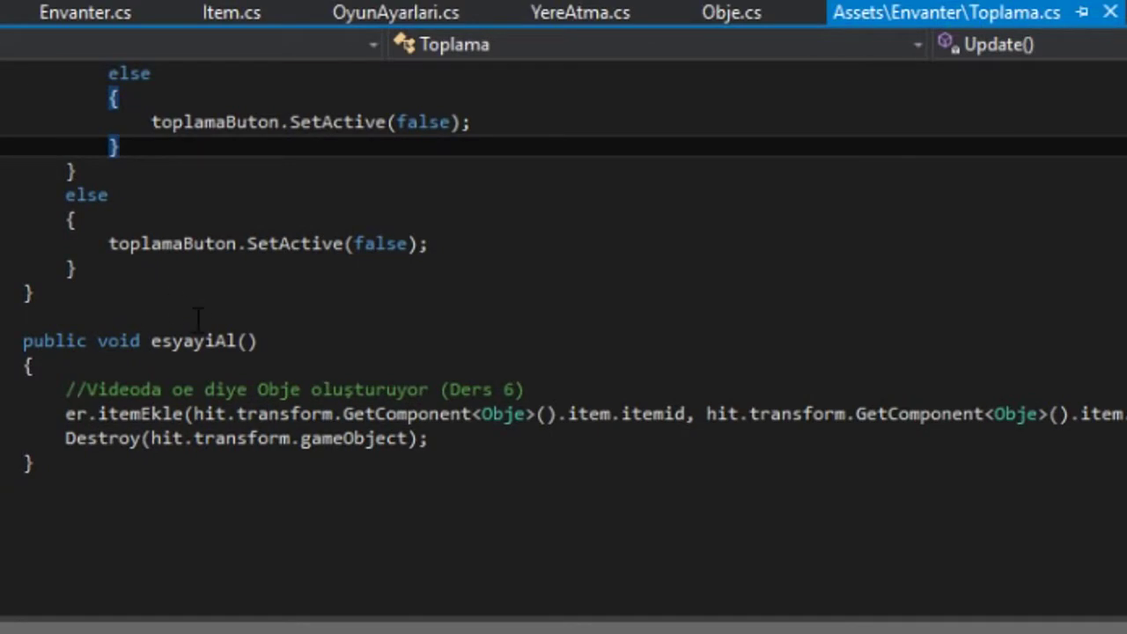
click(208, 343)
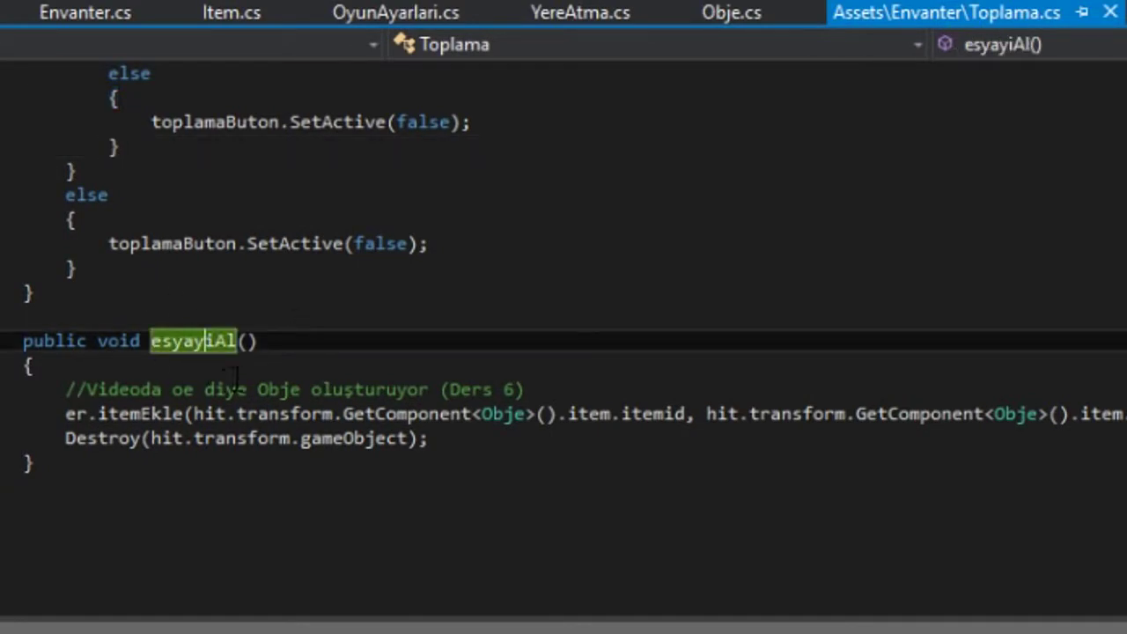
scroll(234, 396, up, 4)
scroll(234, 396, down, 4)
click(307, 359)
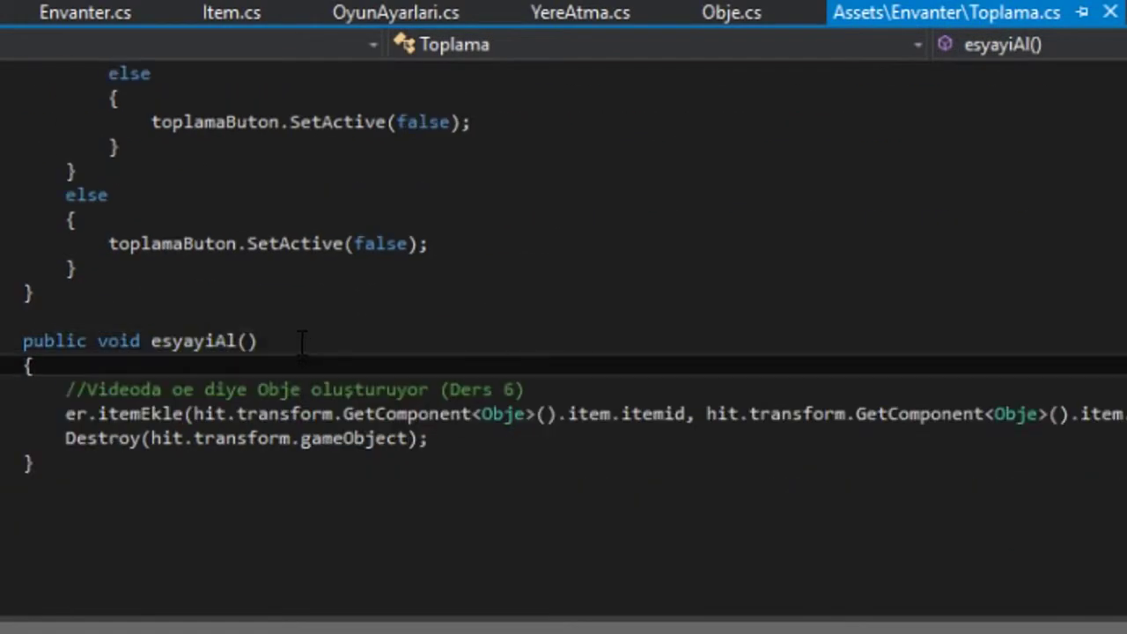
click(302, 339)
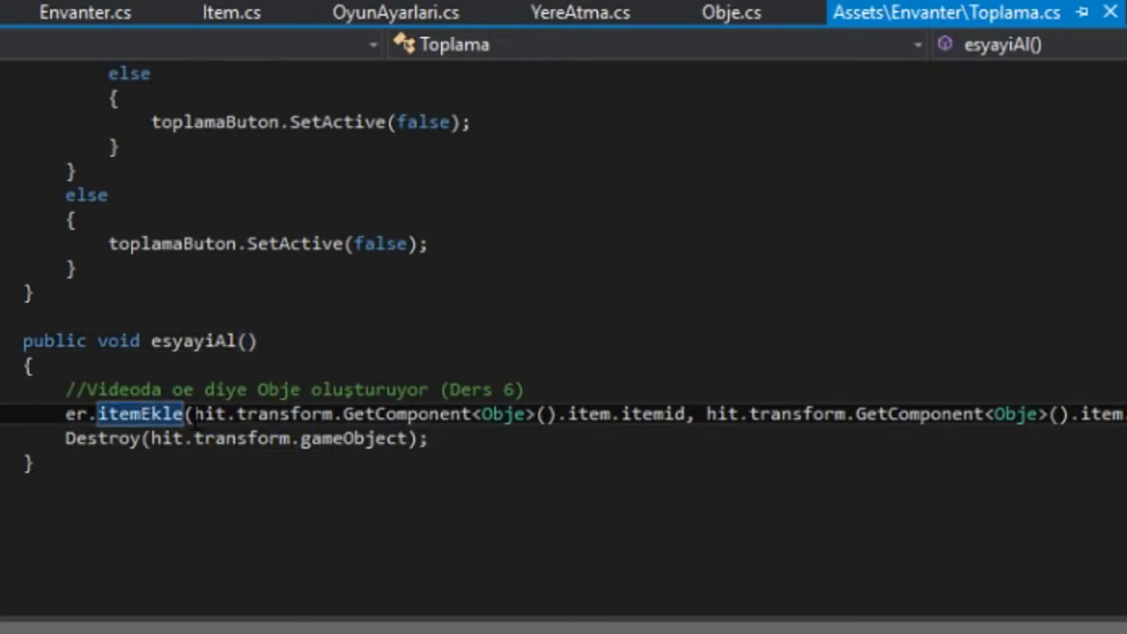
drag(194, 414, 1123, 414)
key(Up)
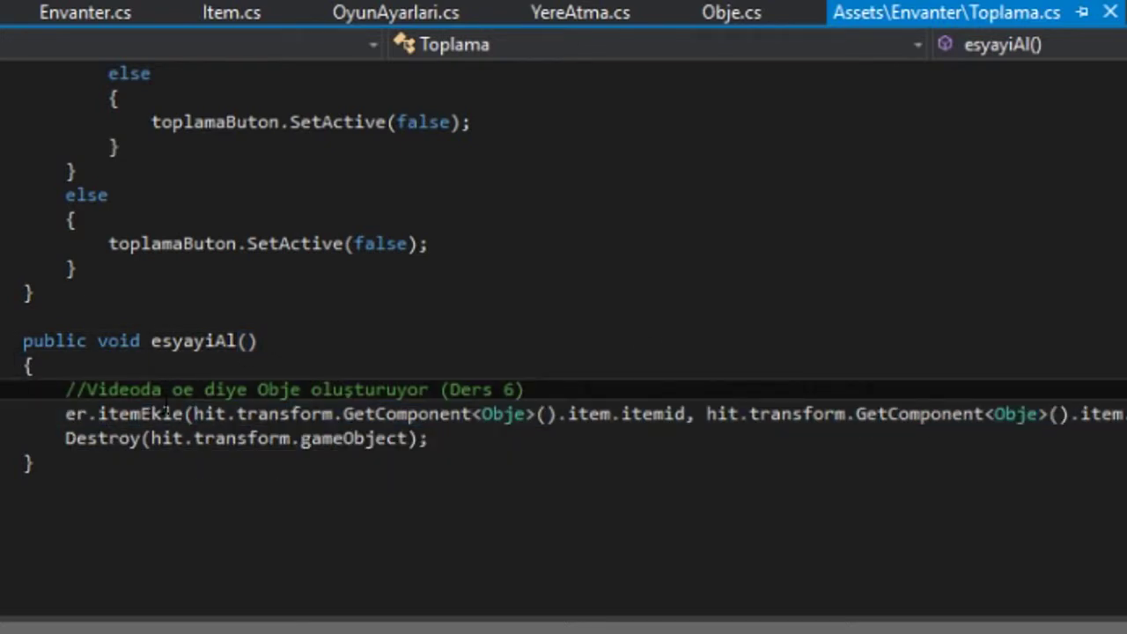
drag(194, 414, 558, 414)
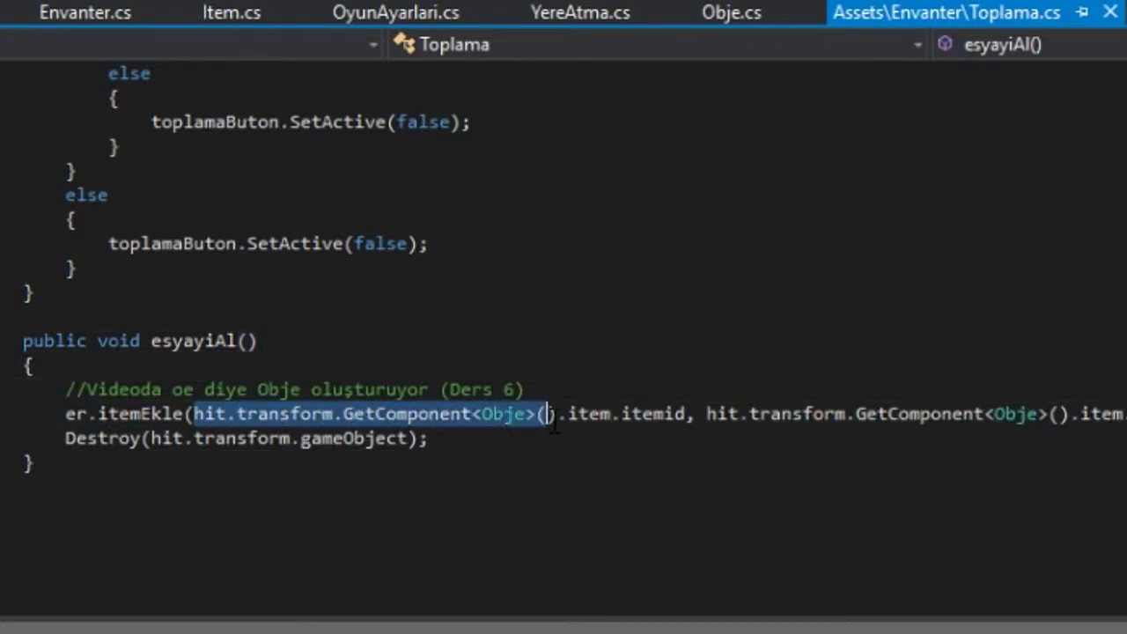
click(595, 413)
Highlight the path to the hit item's itemid and review the Destroy(gameObject) line
double_click(662, 414)
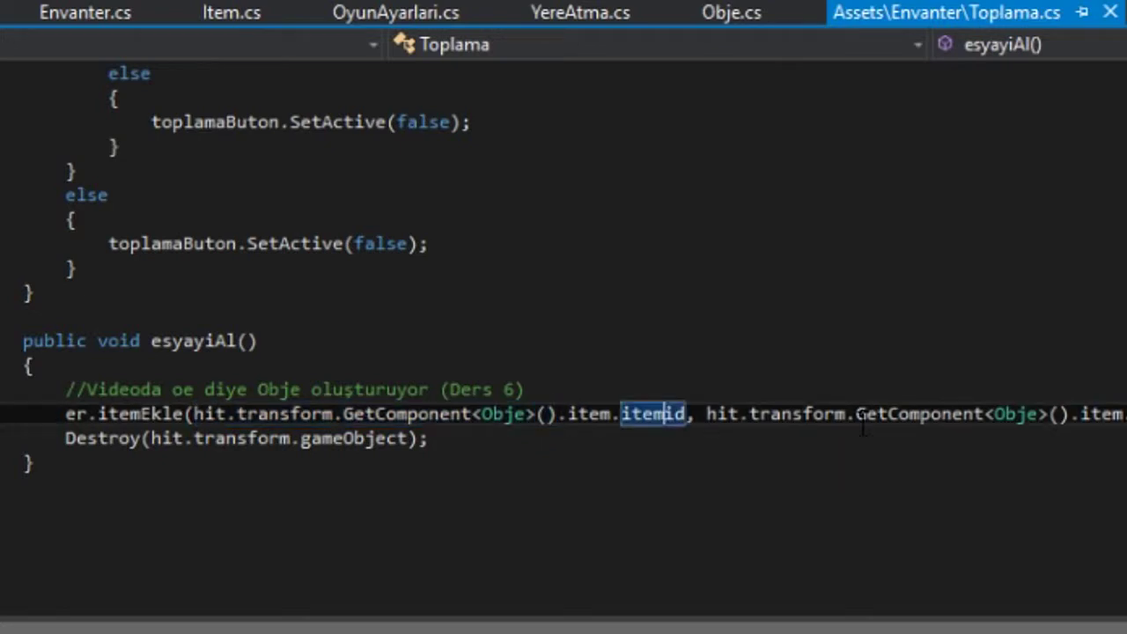
drag(697, 627, 1001, 627)
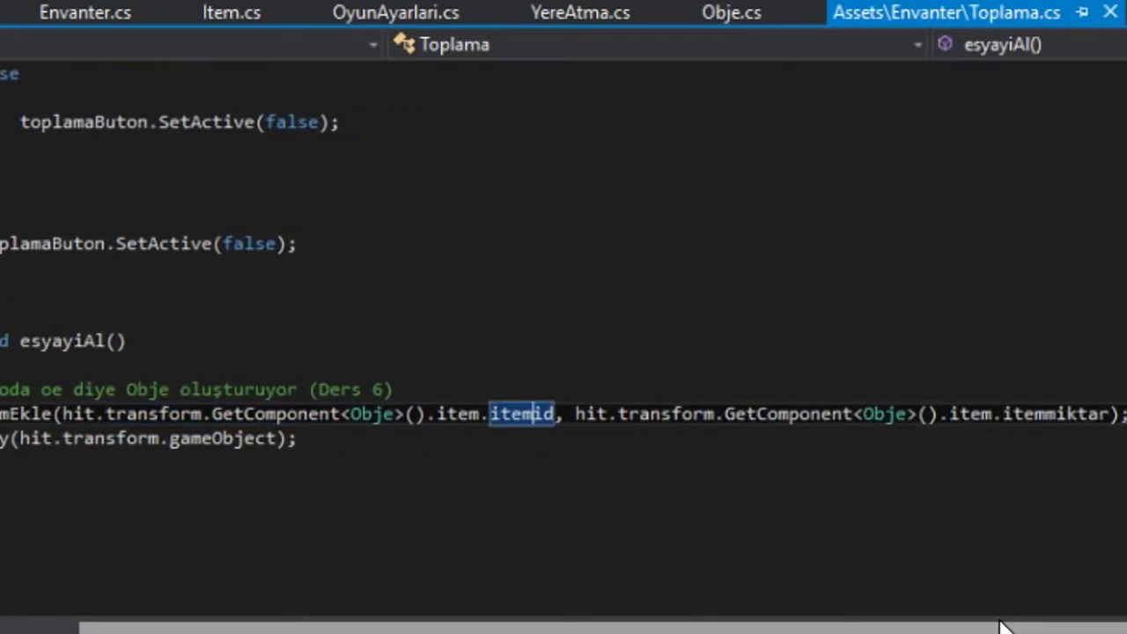
drag(1001, 627, 536, 591)
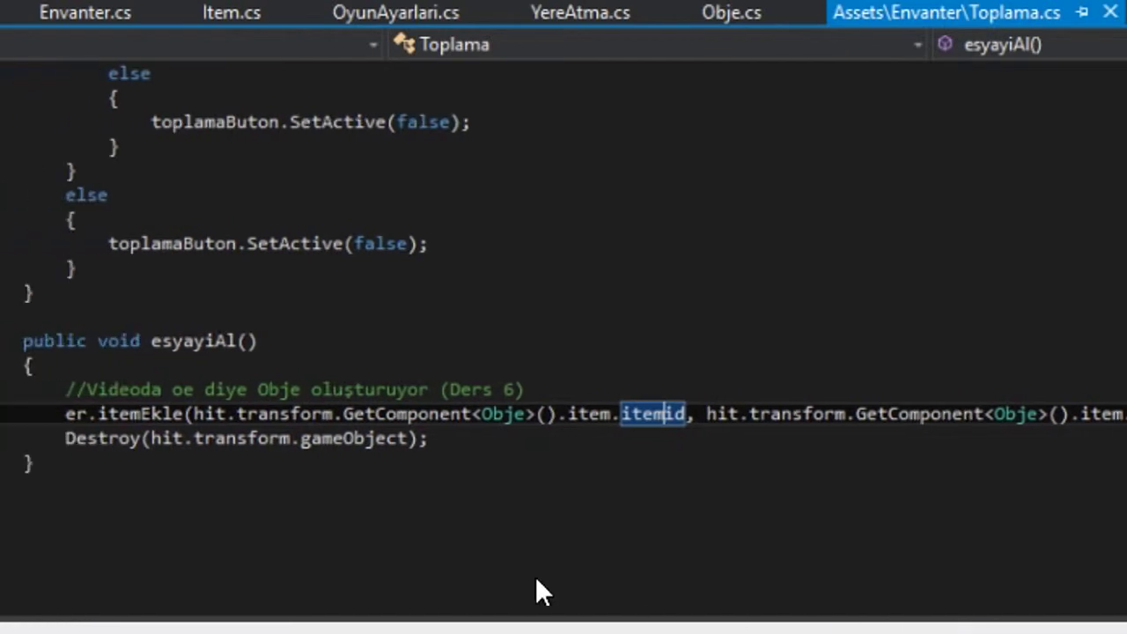
drag(194, 412, 685, 414)
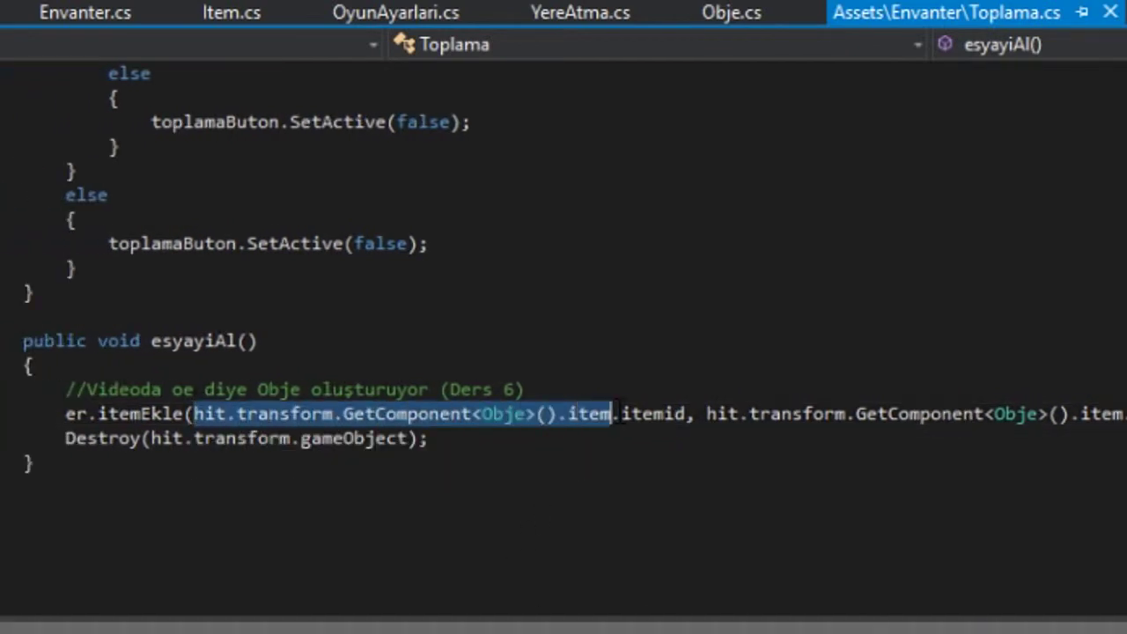
click(522, 438)
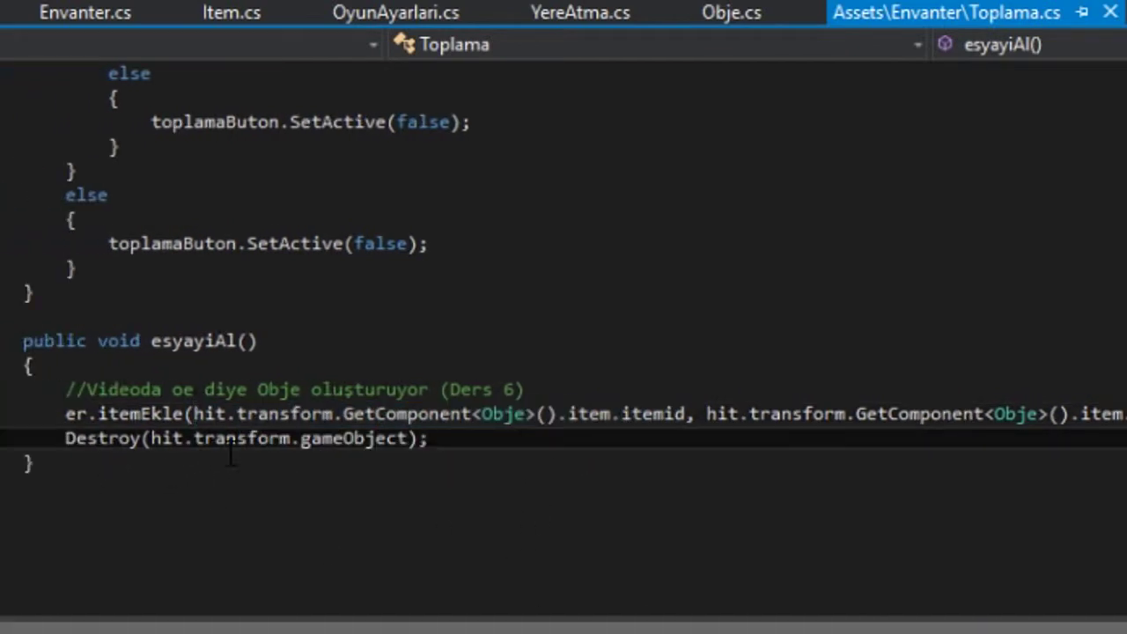
click(369, 438)
click(477, 449)
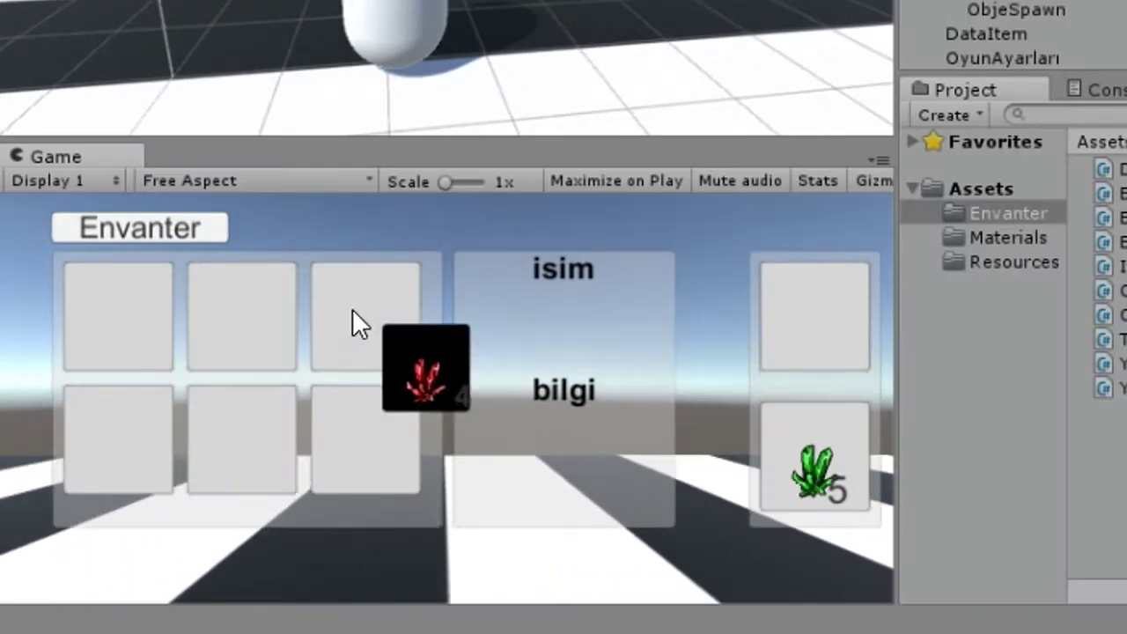
Move the red crystal between slots, then drop it outside the inventory panel to spawn a clone
click(356, 317)
click(798, 494)
click(229, 322)
click(365, 321)
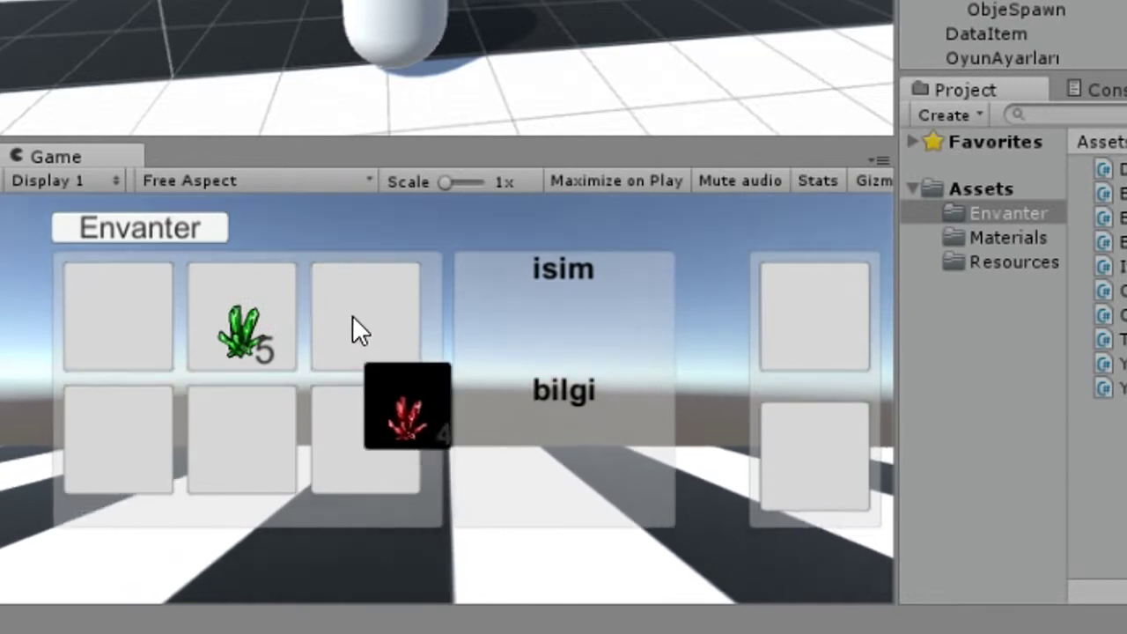
drag(352, 317, 356, 324)
drag(242, 321, 348, 431)
mouse_move(366, 321)
mouse_down()
mouse_move(361, 436)
mouse_move(371, 359)
mouse_move(617, 422)
mouse_up()
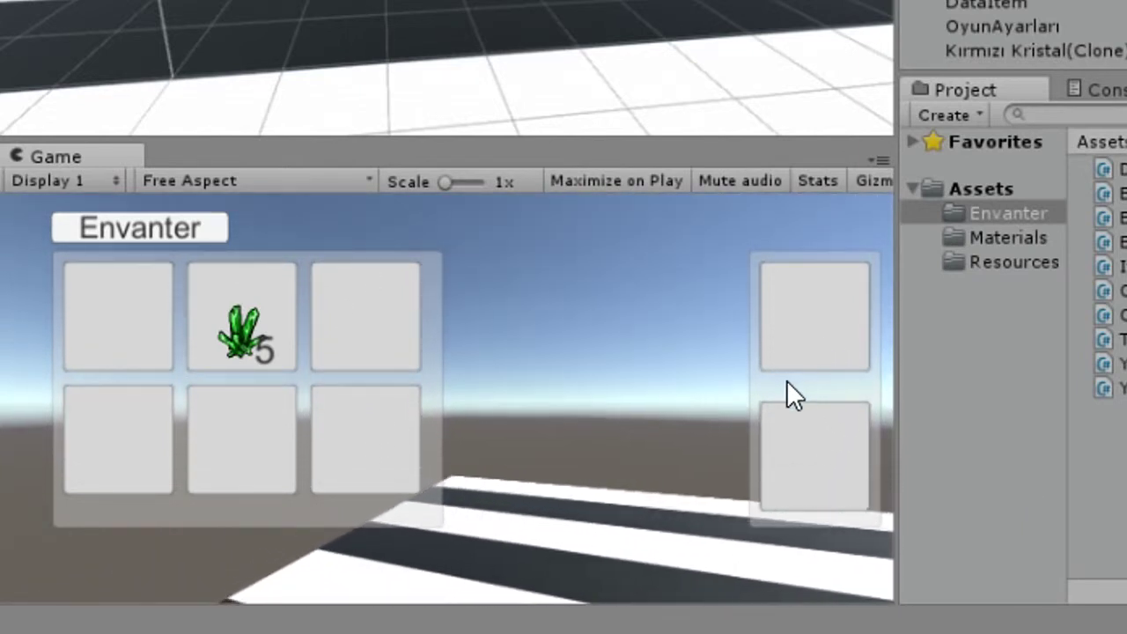
Drag the green crystal stack to the side slot, back to the second slot, then the first
drag(236, 331, 825, 331)
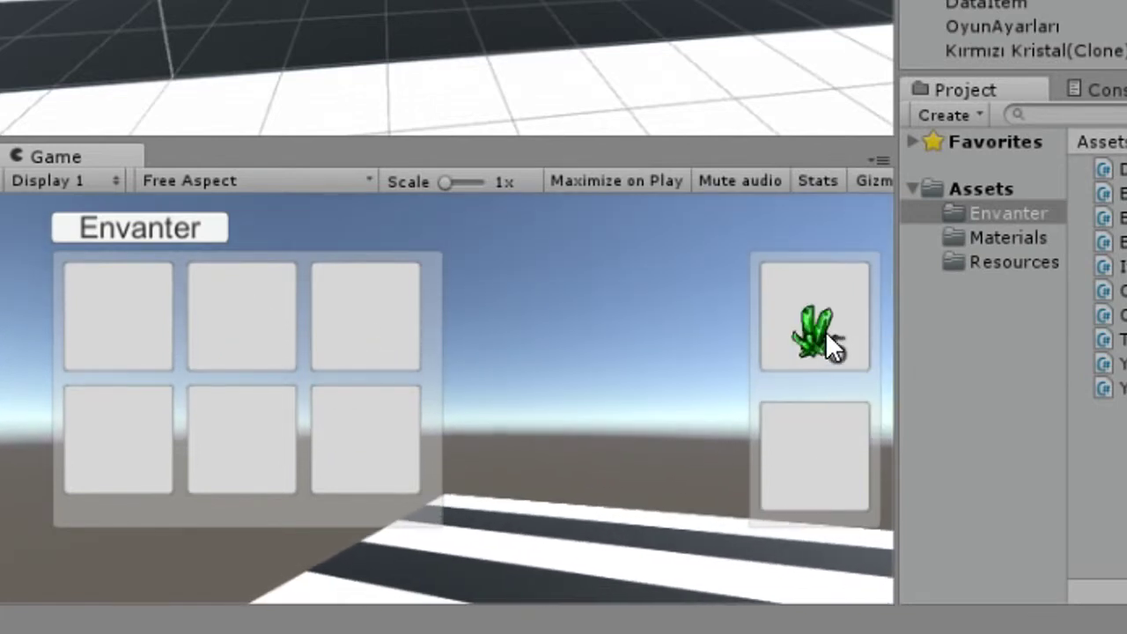
drag(252, 331, 841, 322)
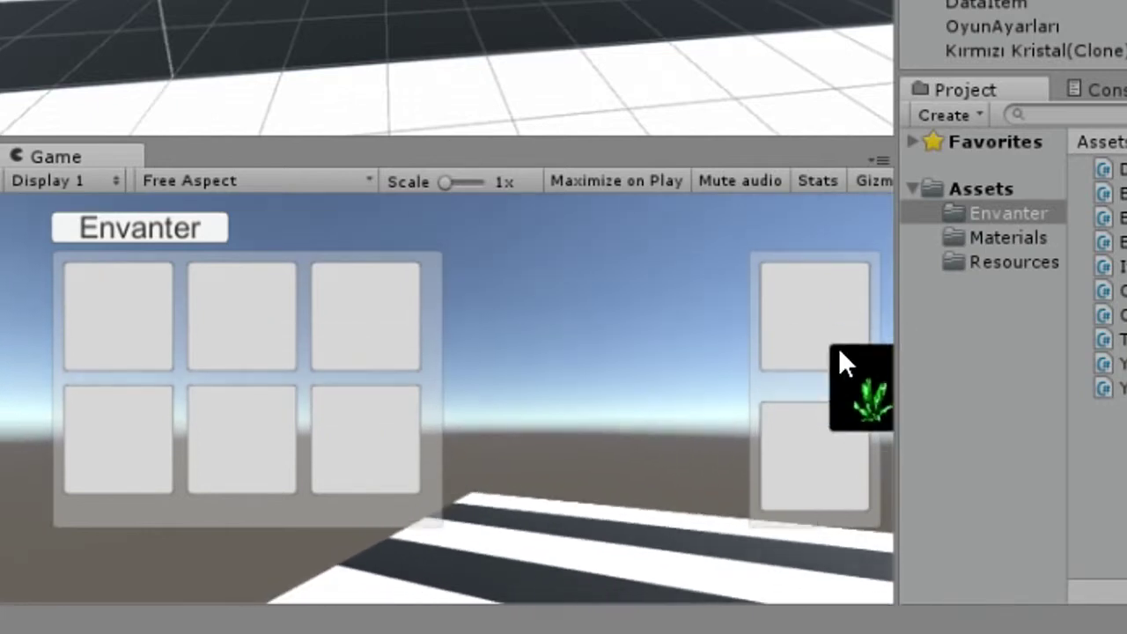
drag(615, 325, 838, 335)
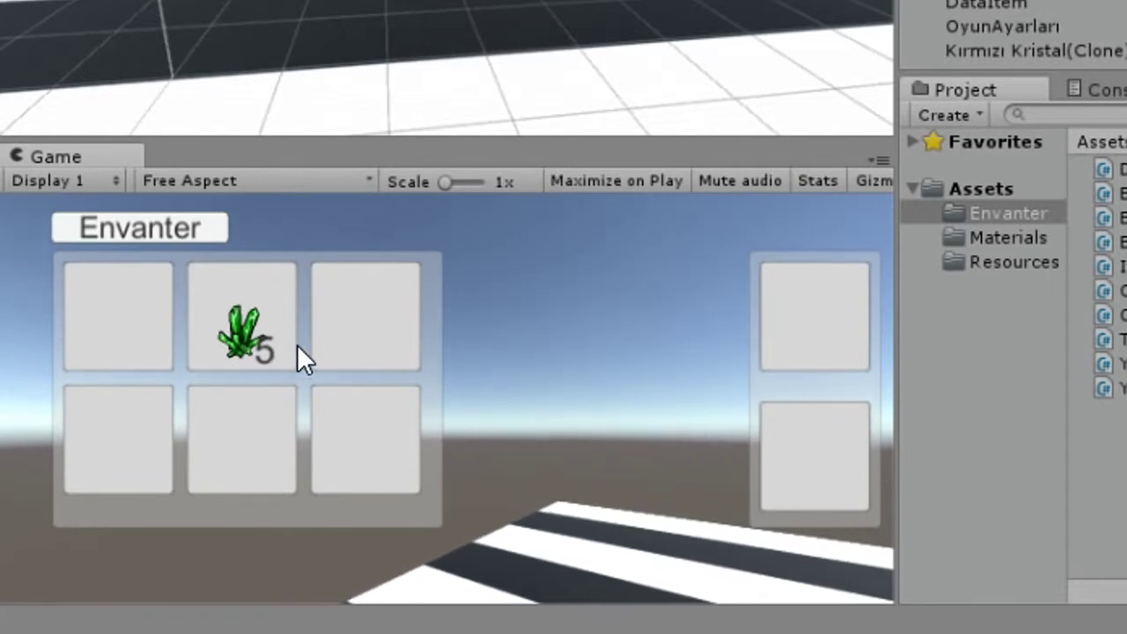
drag(291, 357, 138, 354)
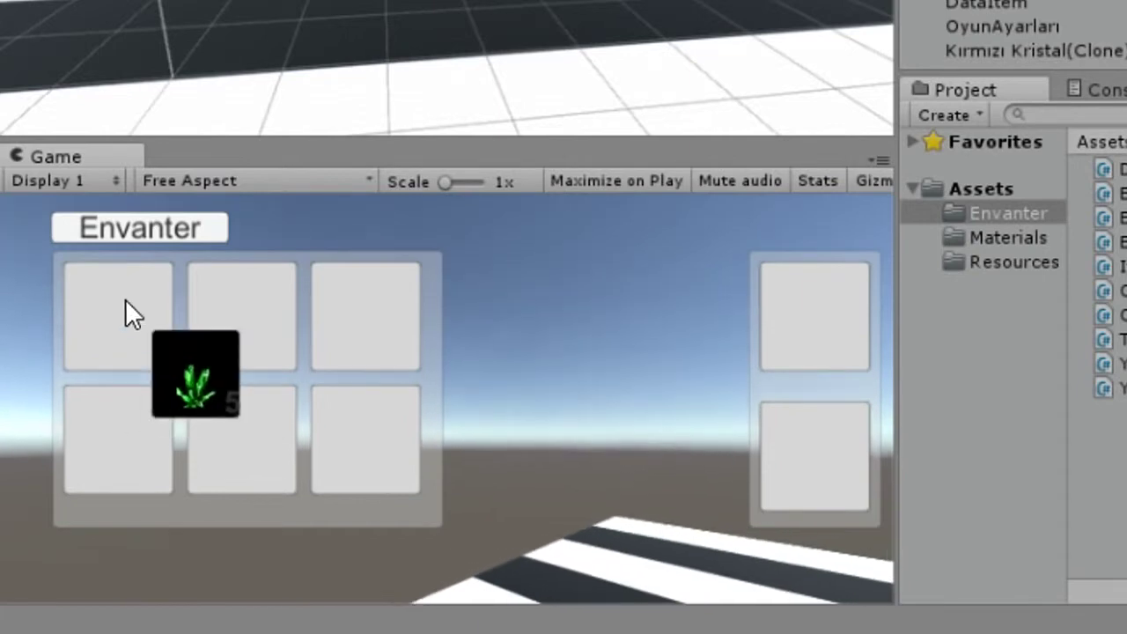
mouse_move(144, 344)
mouse_down()
mouse_move(276, 335)
mouse_move(137, 335)
mouse_up()
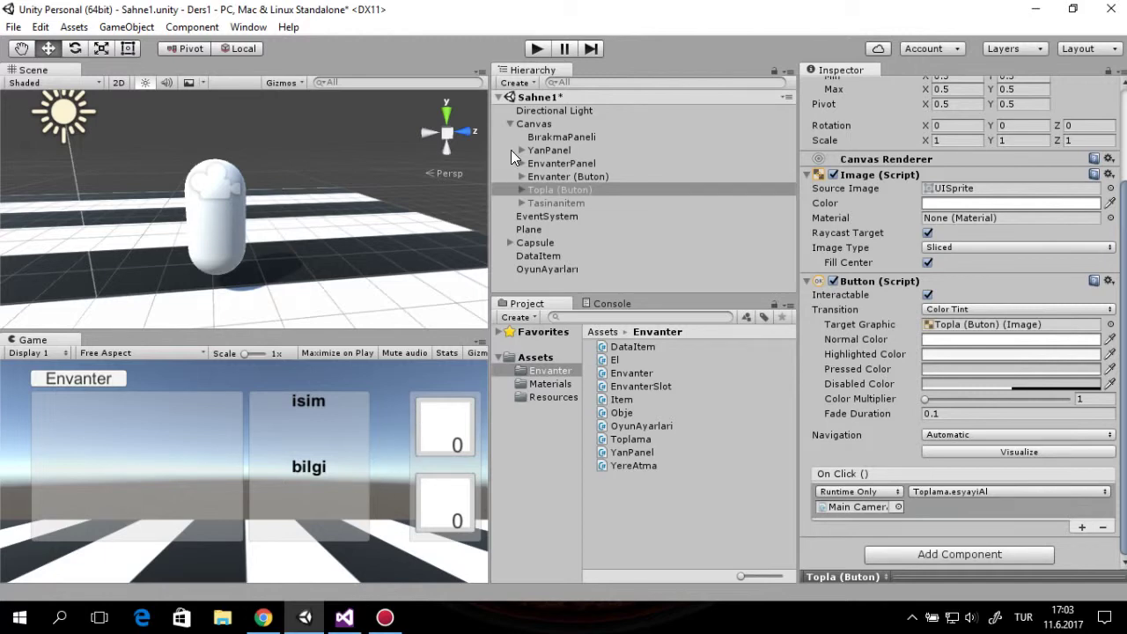
Fold up the Canvas children in the Hierarchy and deselect the Topla button
click(510, 123)
click(535, 229)
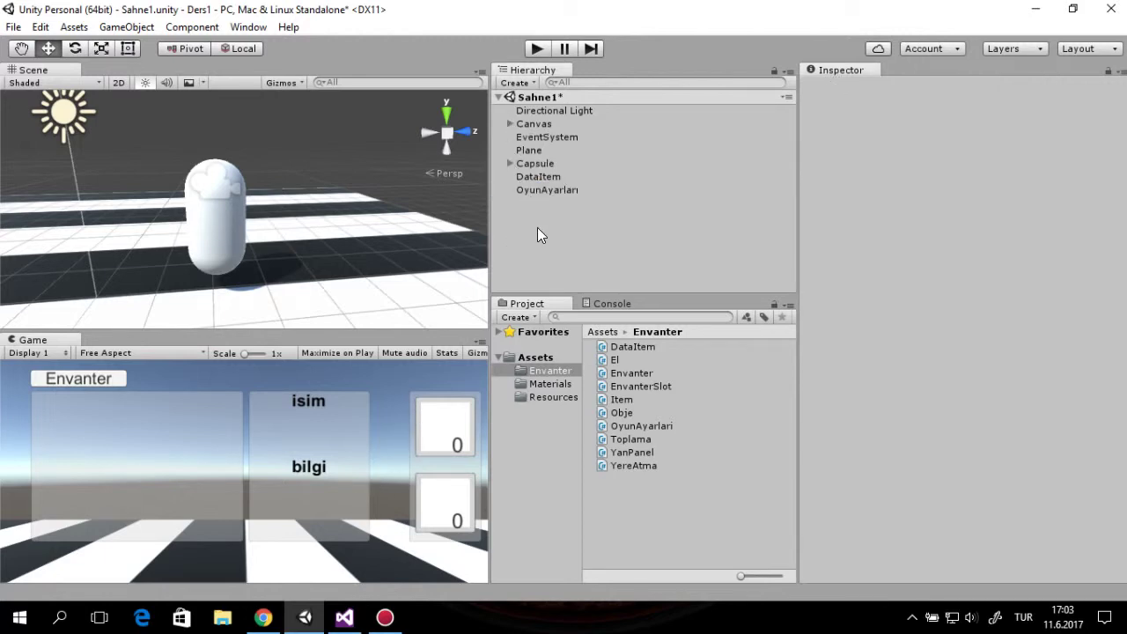